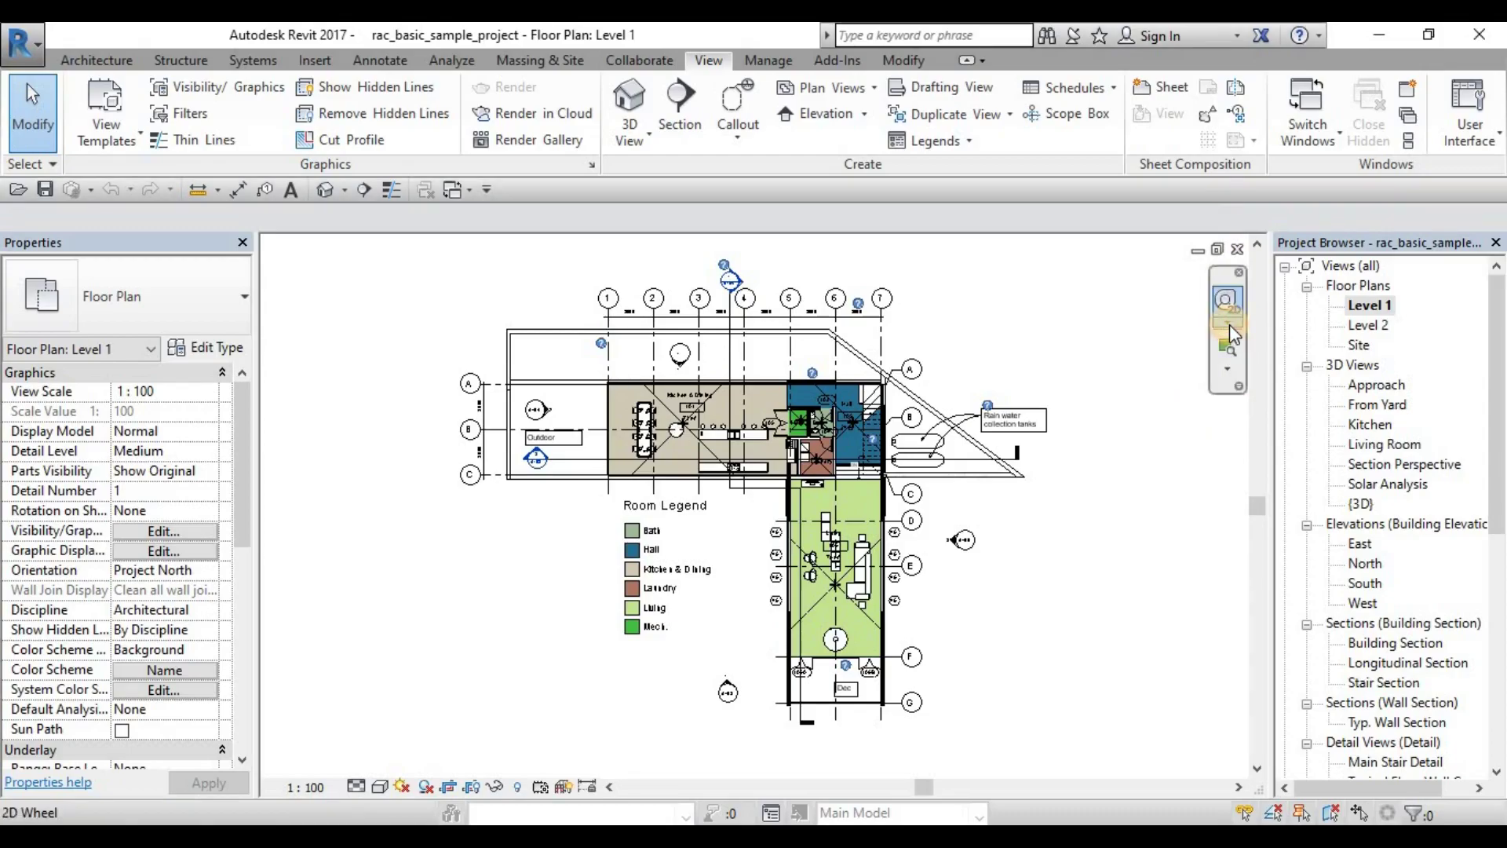
- Try the 2D navigation wheel on the Level 1 floor plan, close it, and look through the available zoom options
left_click(1229, 326)
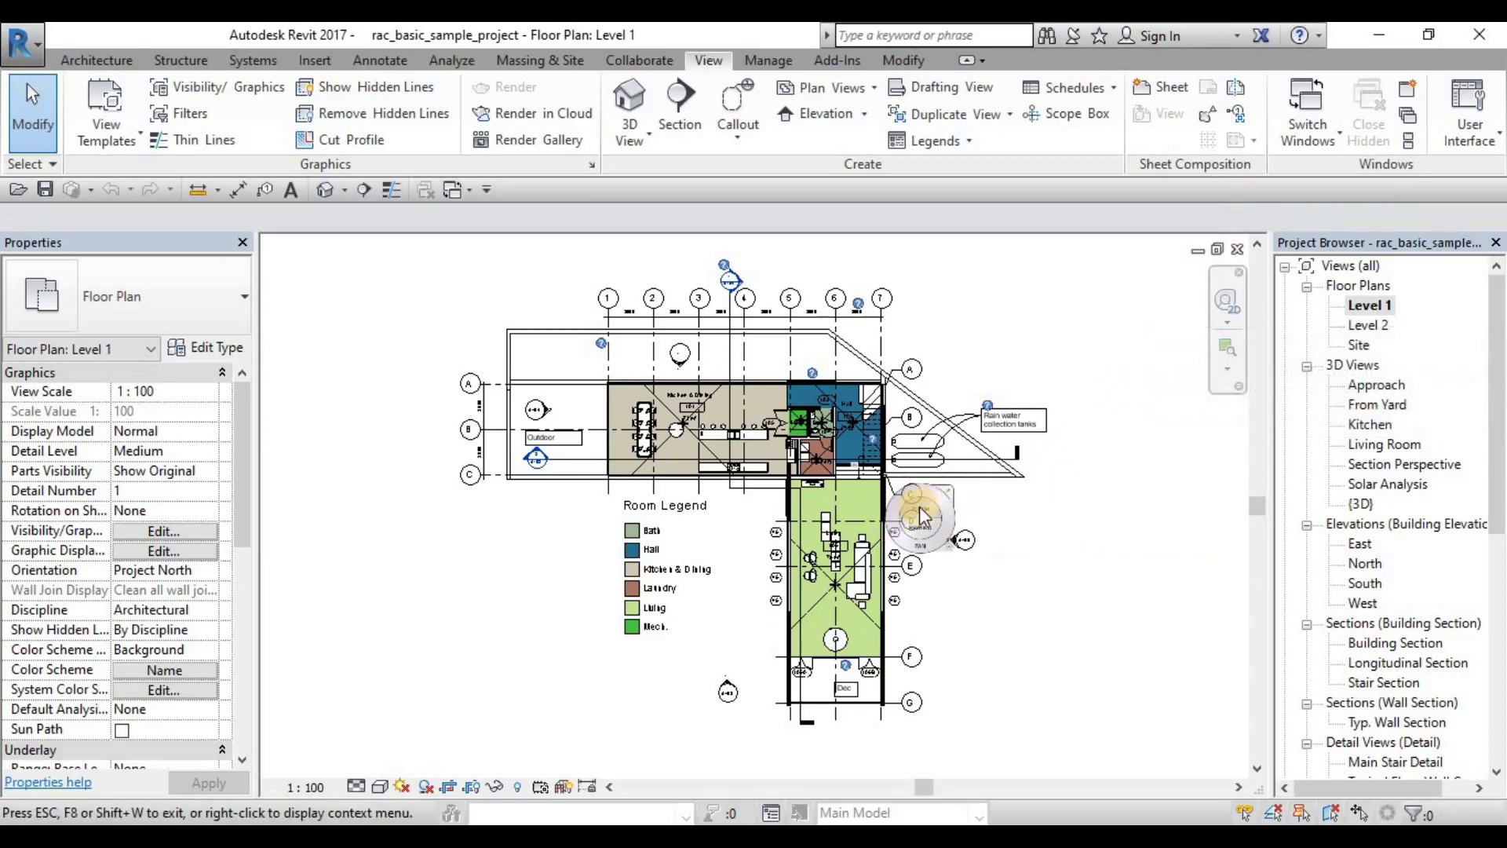
left_click_drag(920, 506, 820, 535)
key("Escape")
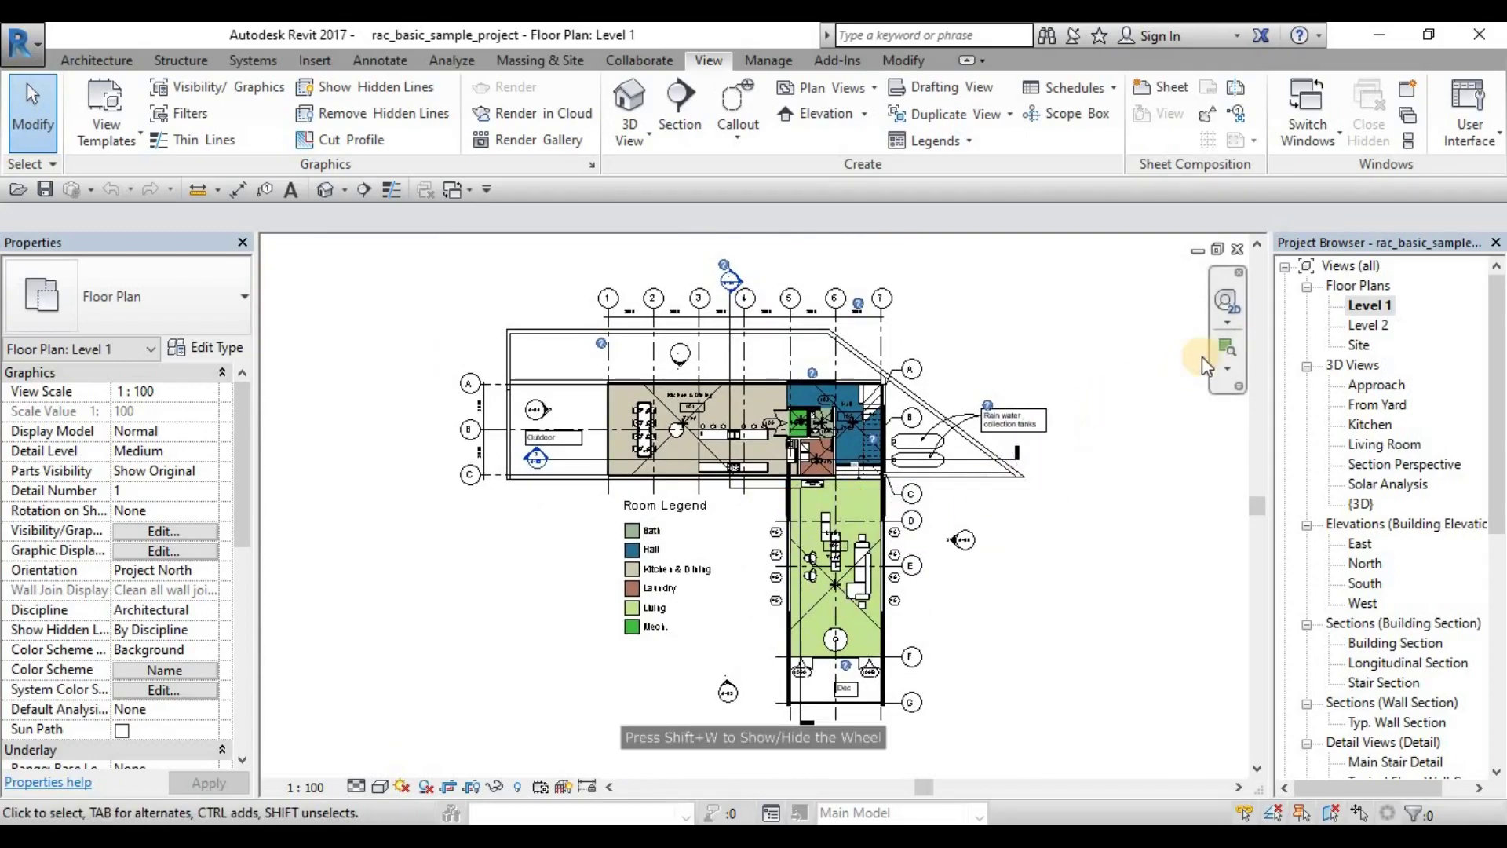
left_click(1227, 368)
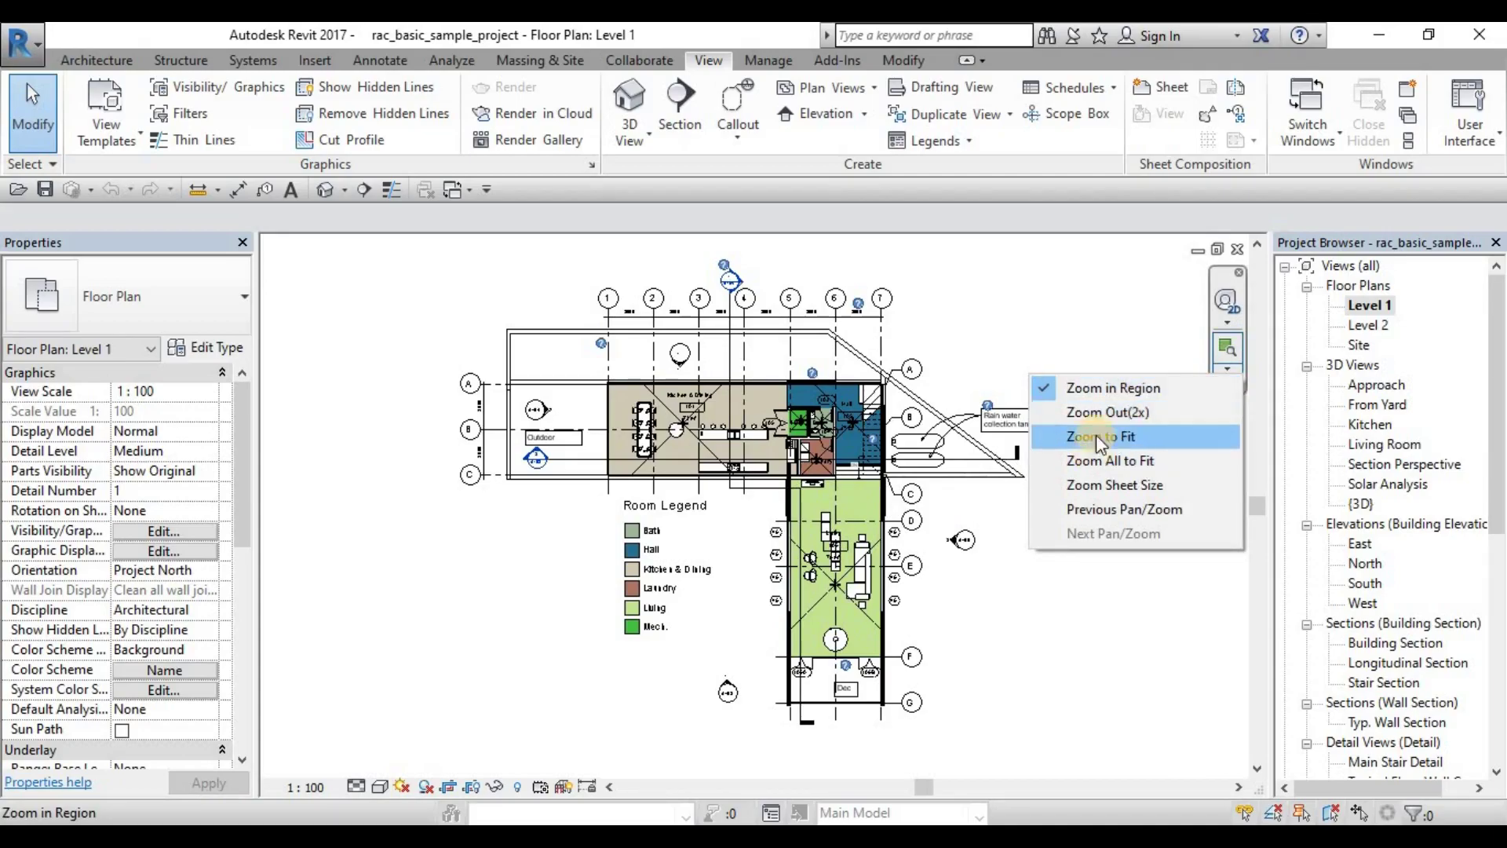
left_click(1135, 610)
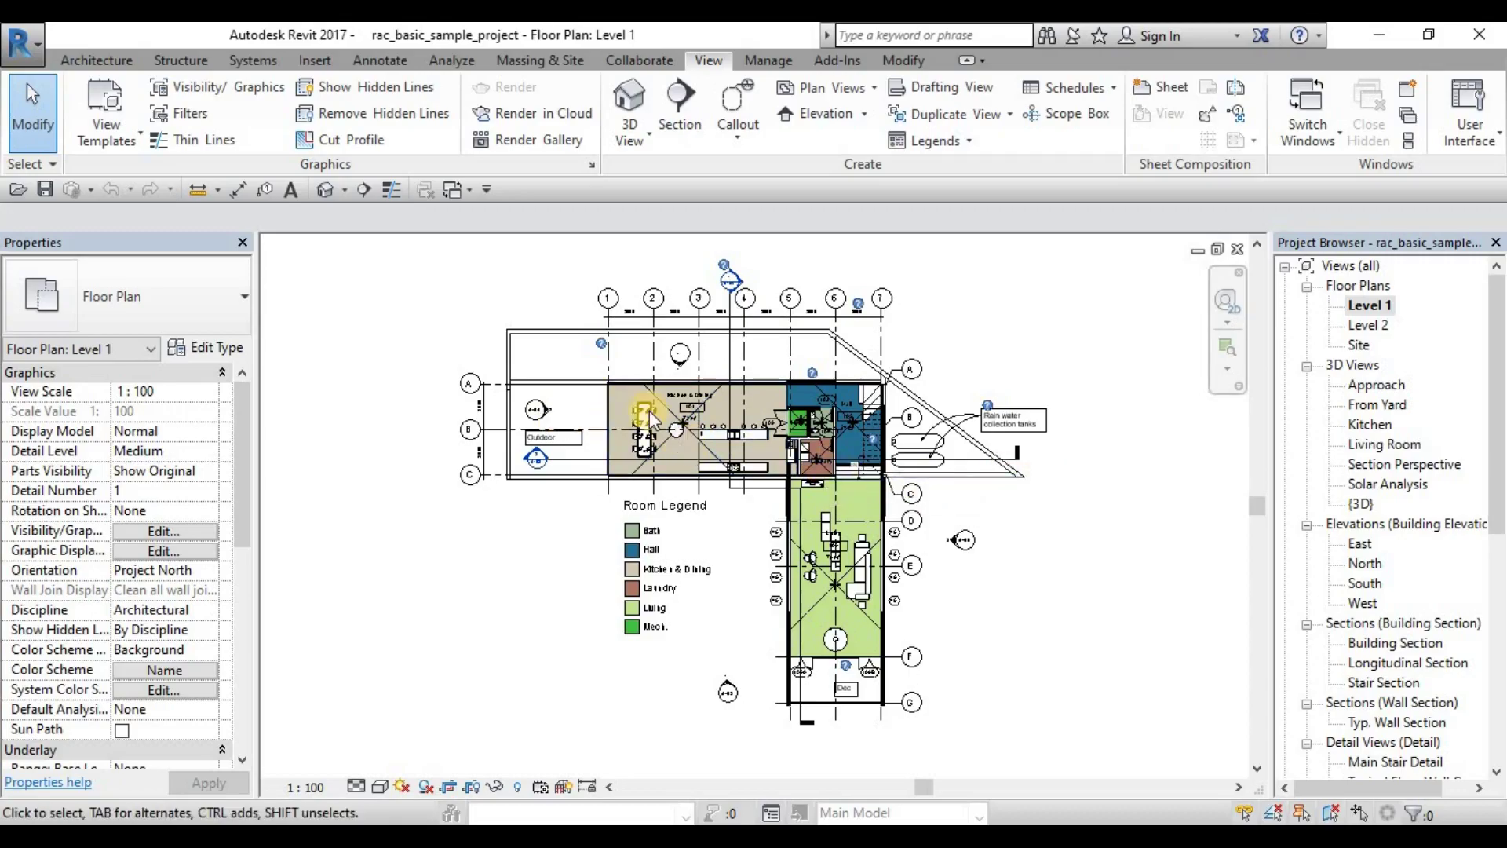
- Examine the Level 1 floor plan, viewing the kitchen and dining rooms up close and the whole layout from afar
scroll(647, 408, "up", 5)
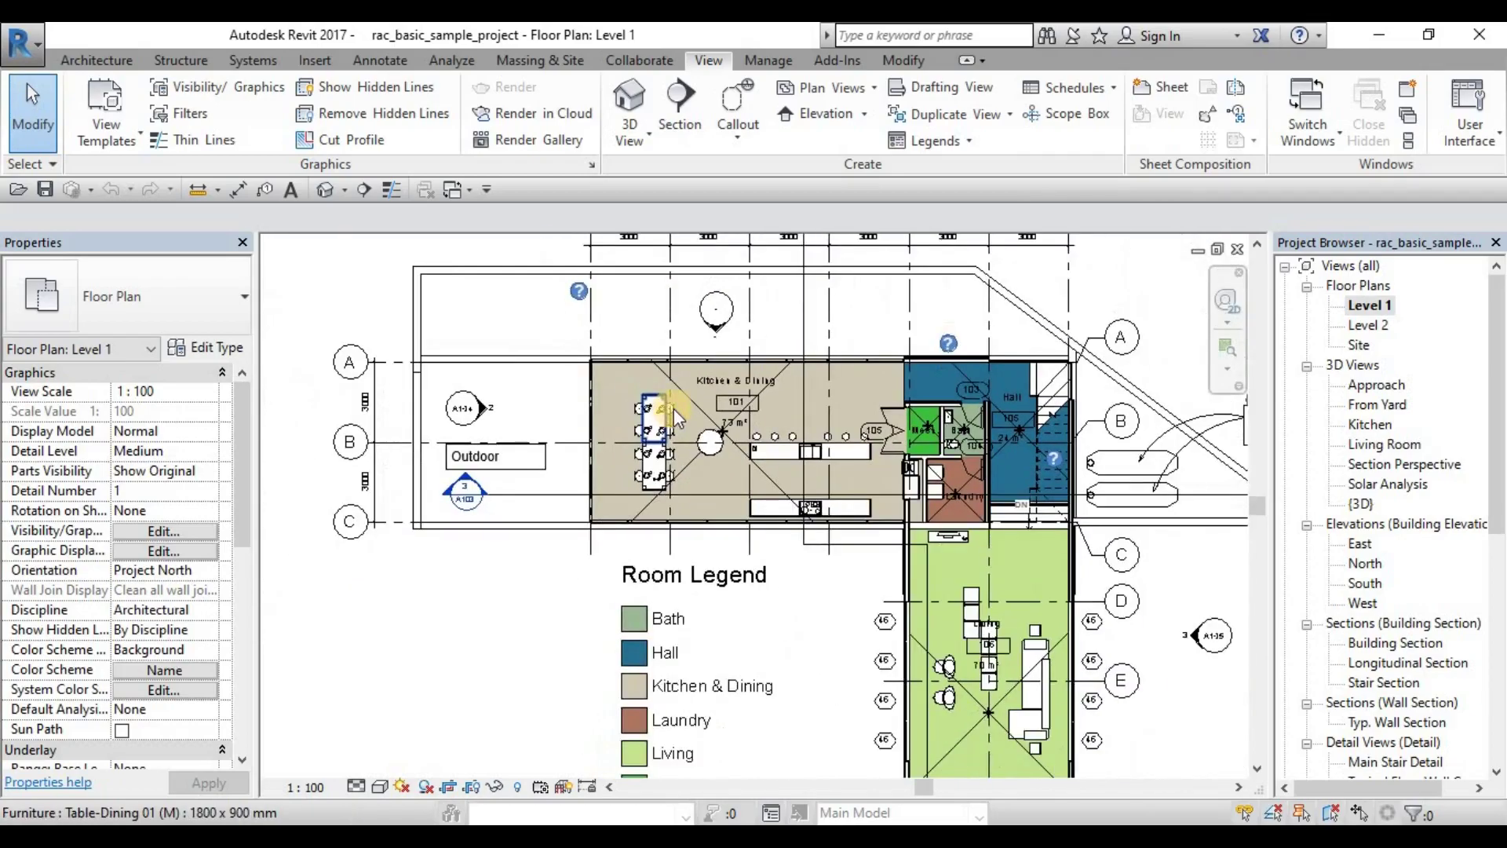
scroll(690, 428, "up", 1)
scroll(710, 432, "up", 1)
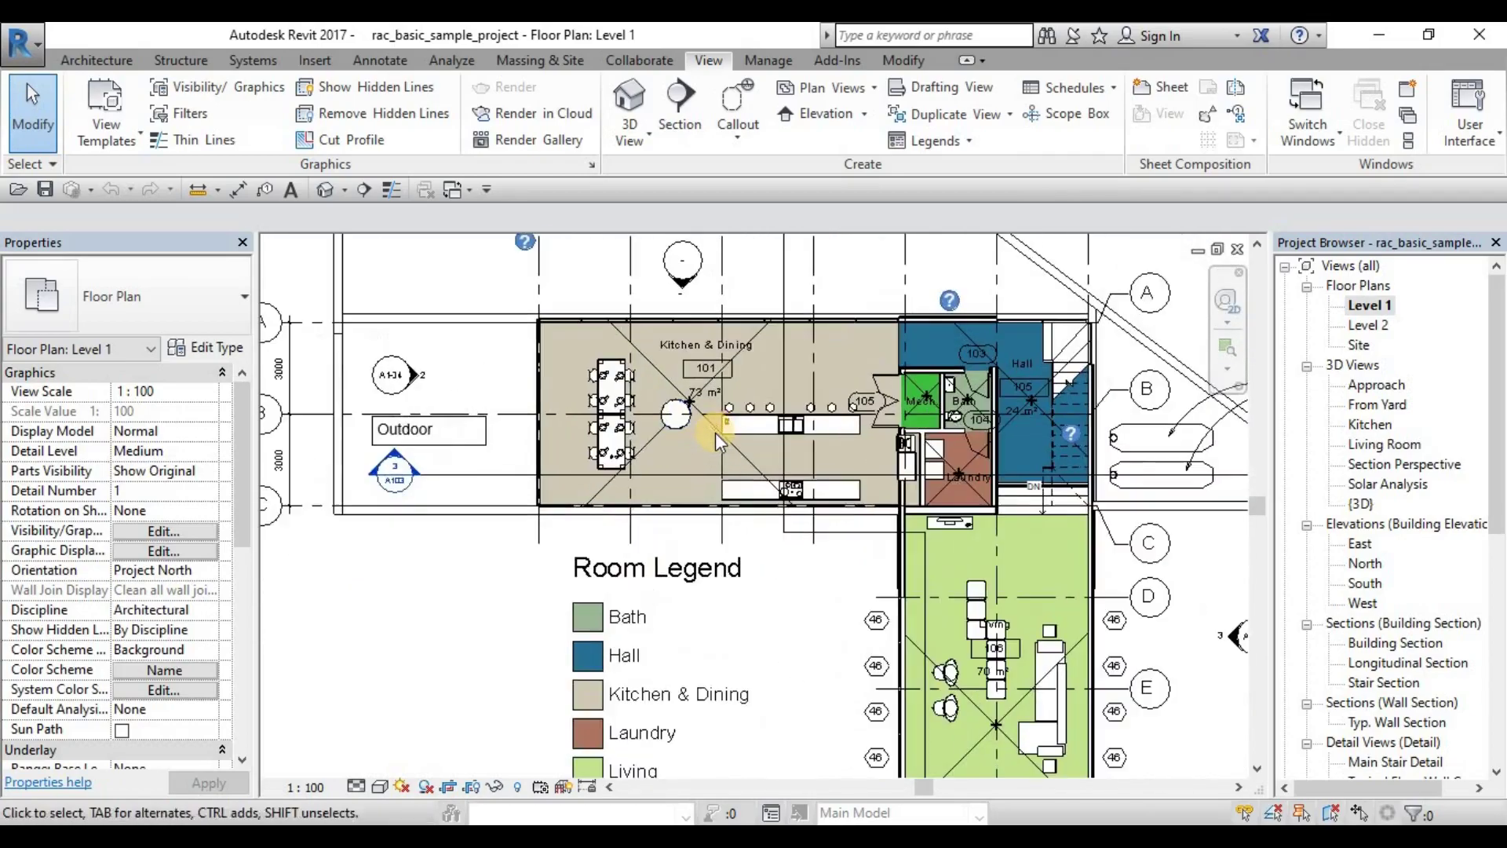
scroll(727, 435, "up", 1)
scroll(736, 441, "down", 6)
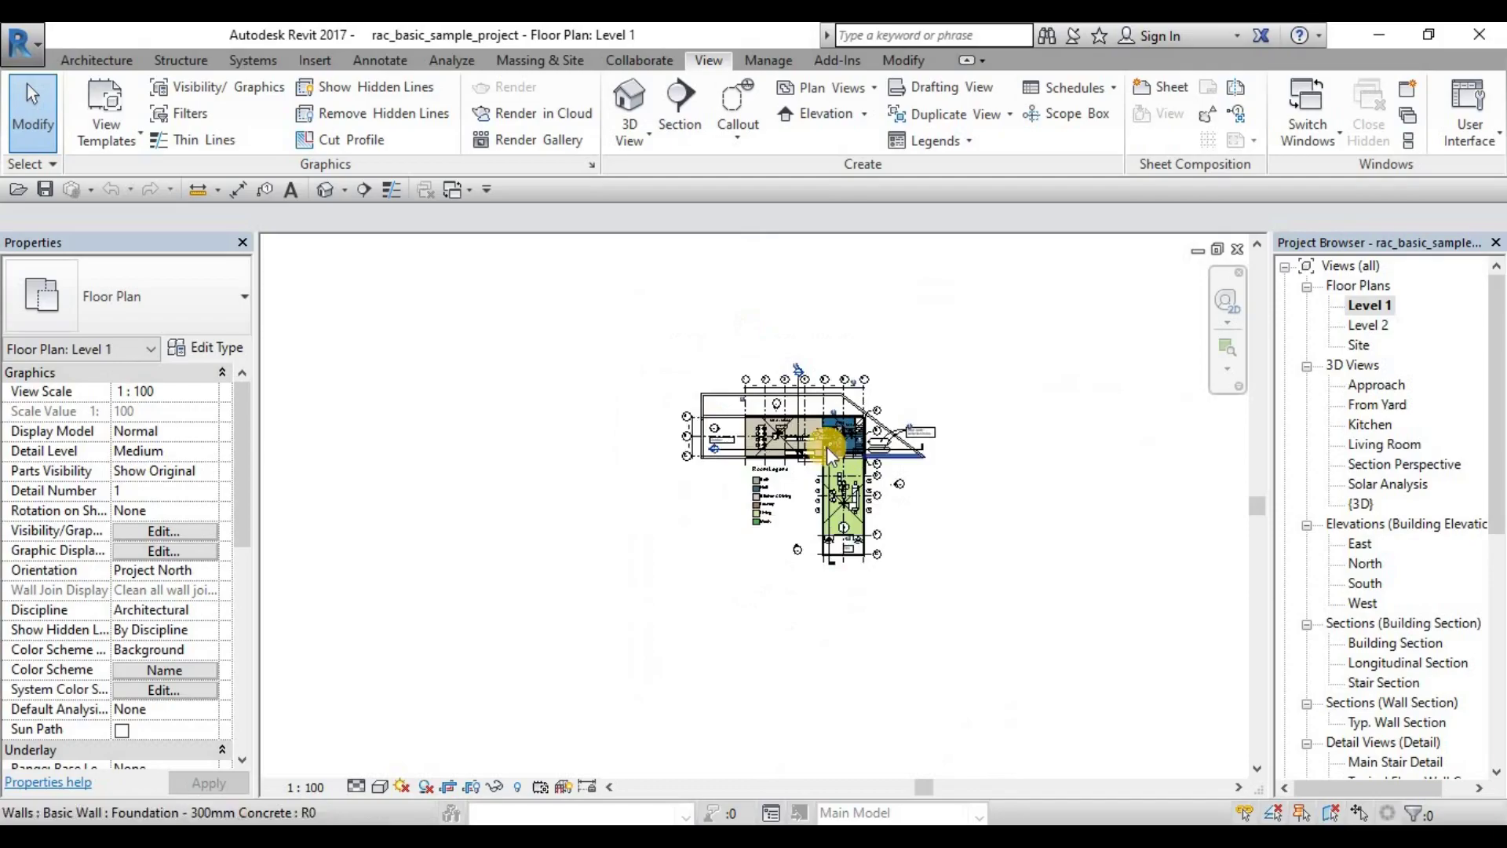
scroll(826, 446, "up", 6)
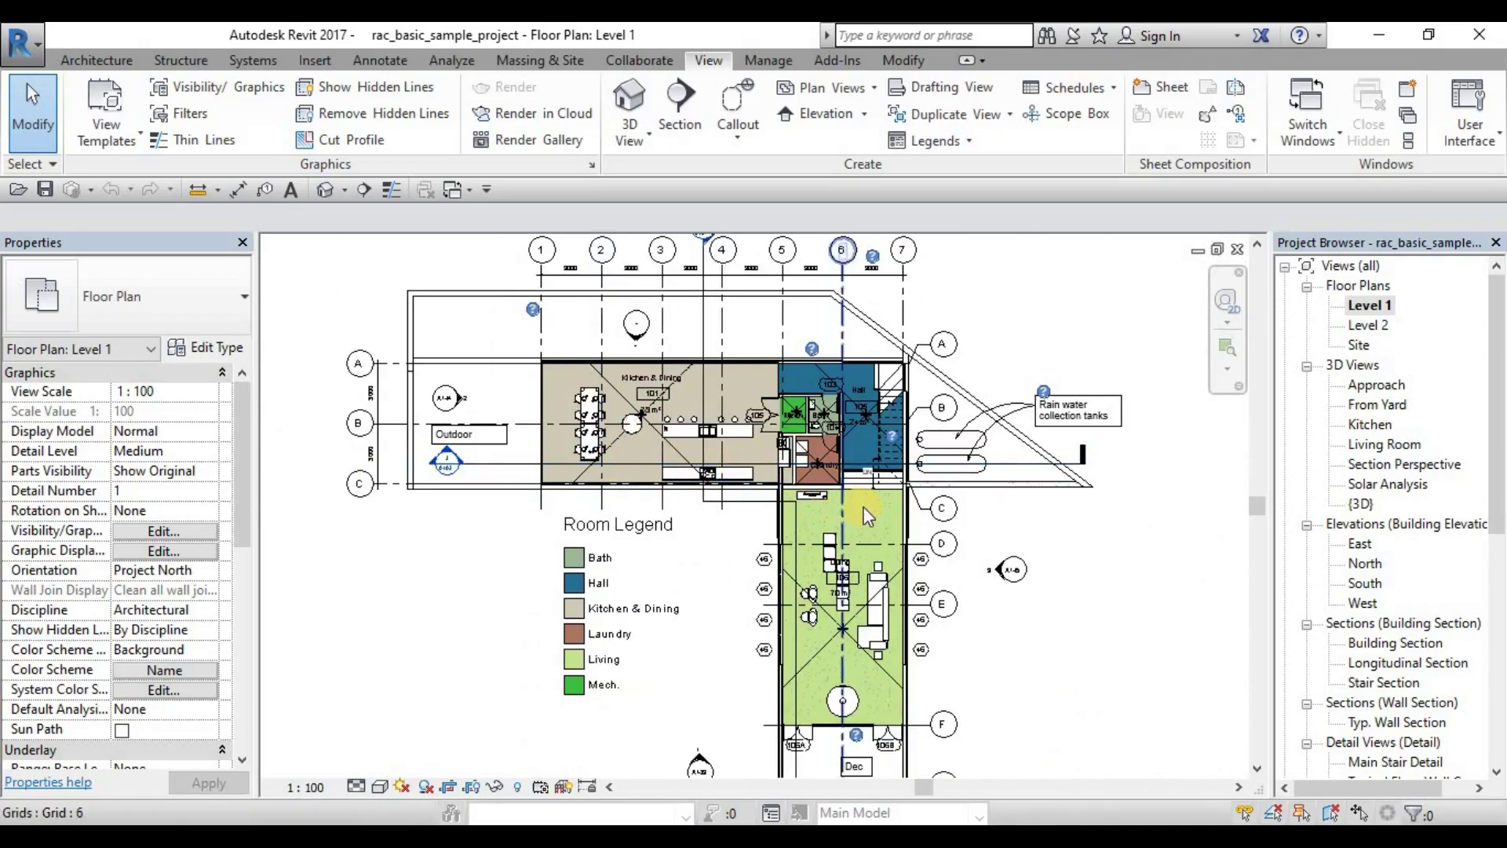
middle_click_drag(1156, 499, 1107, 521)
scroll(785, 515, "down", 2)
scroll(789, 506, "up", 3)
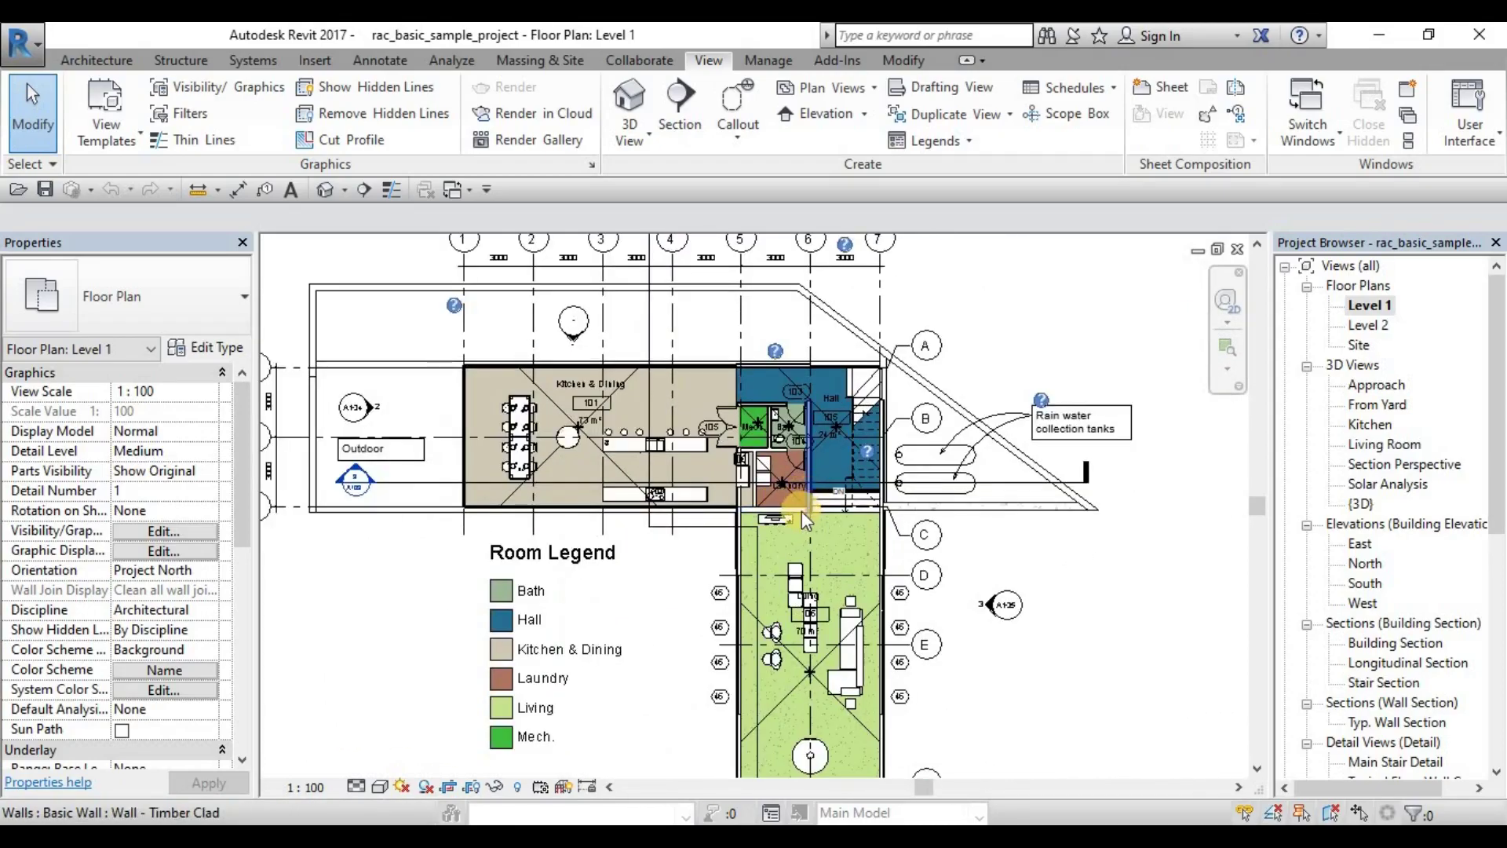
scroll(799, 512, "down", 1)
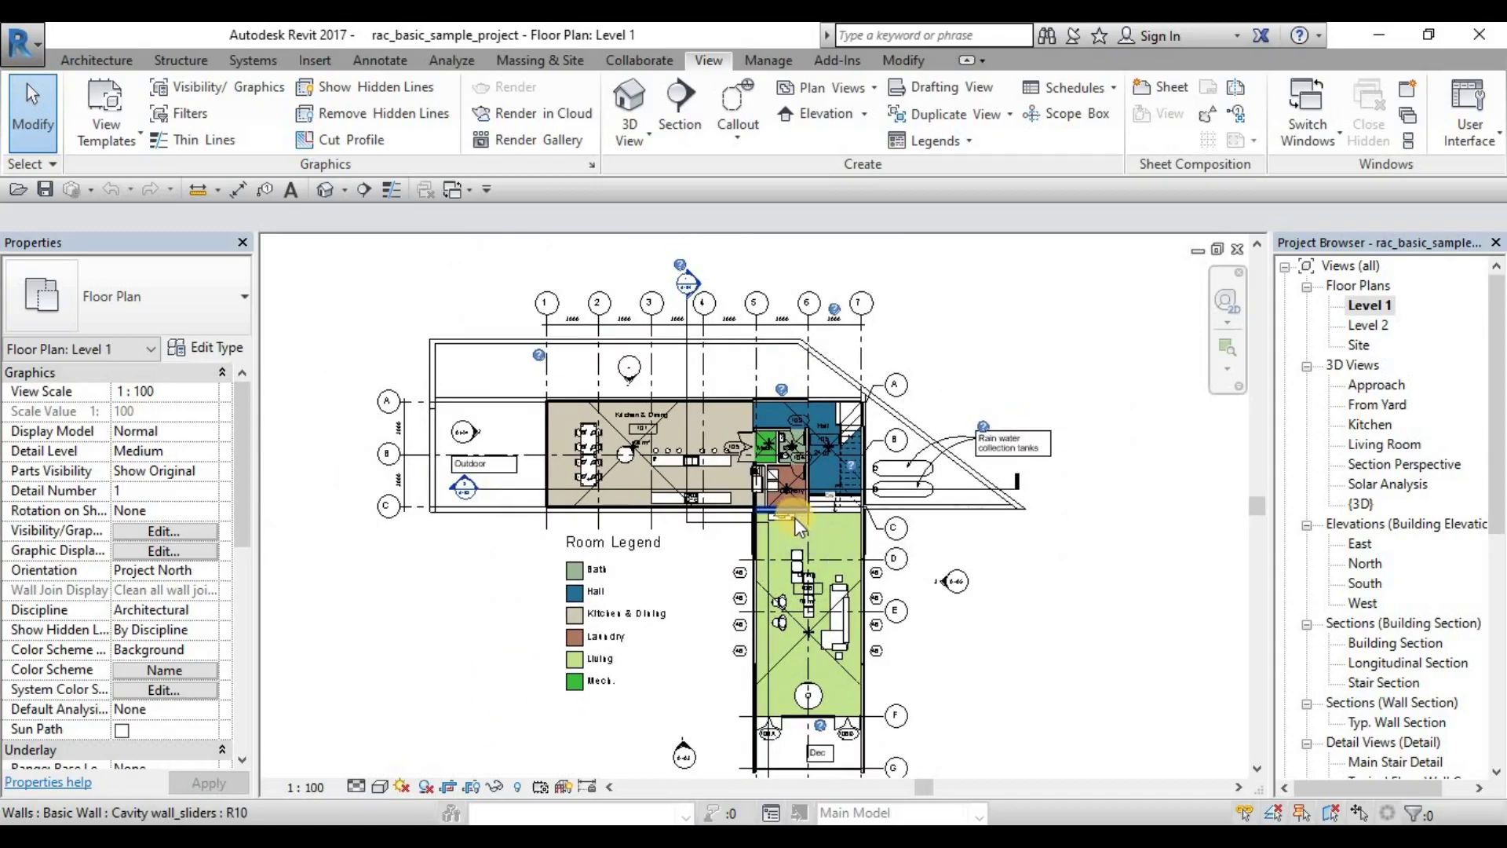
scroll(797, 515, "down", 2)
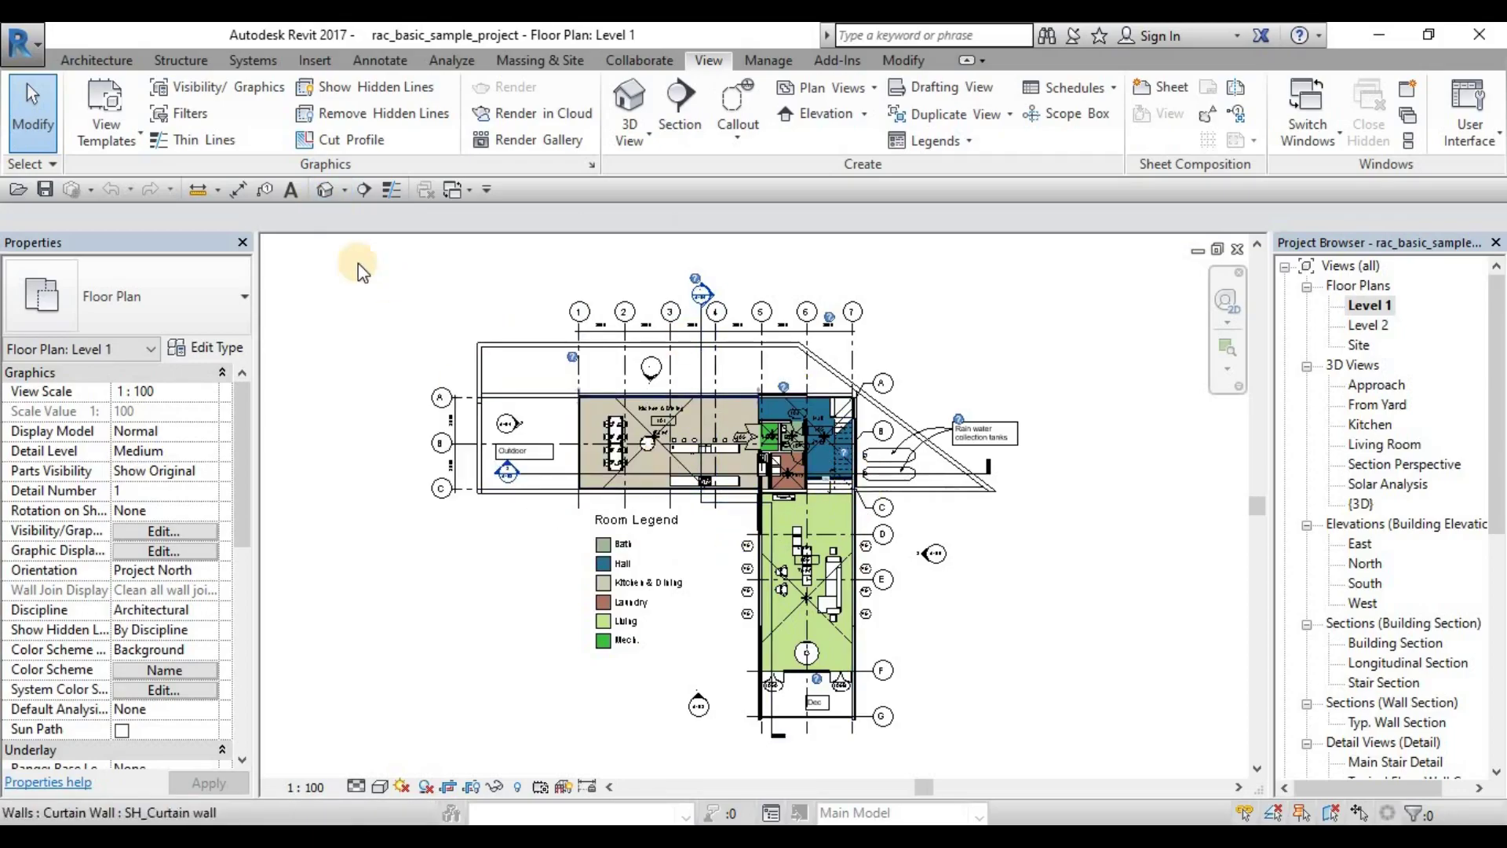
- Open the default 3D view and examine the house and its site up close and from afar
left_click(328, 190)
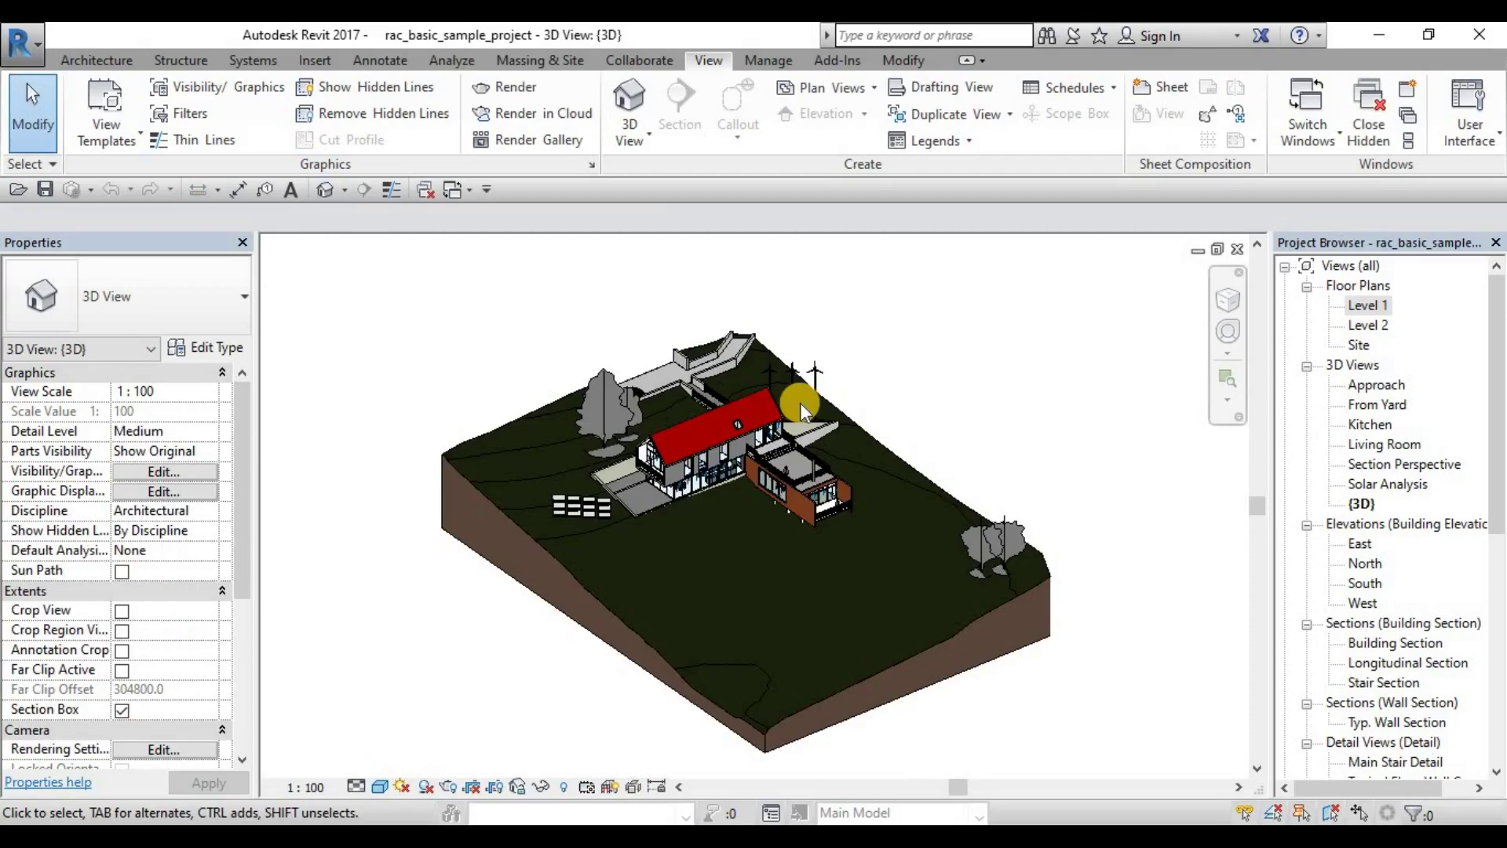
scroll(738, 444, "up", 5)
scroll(738, 445, "down", 5)
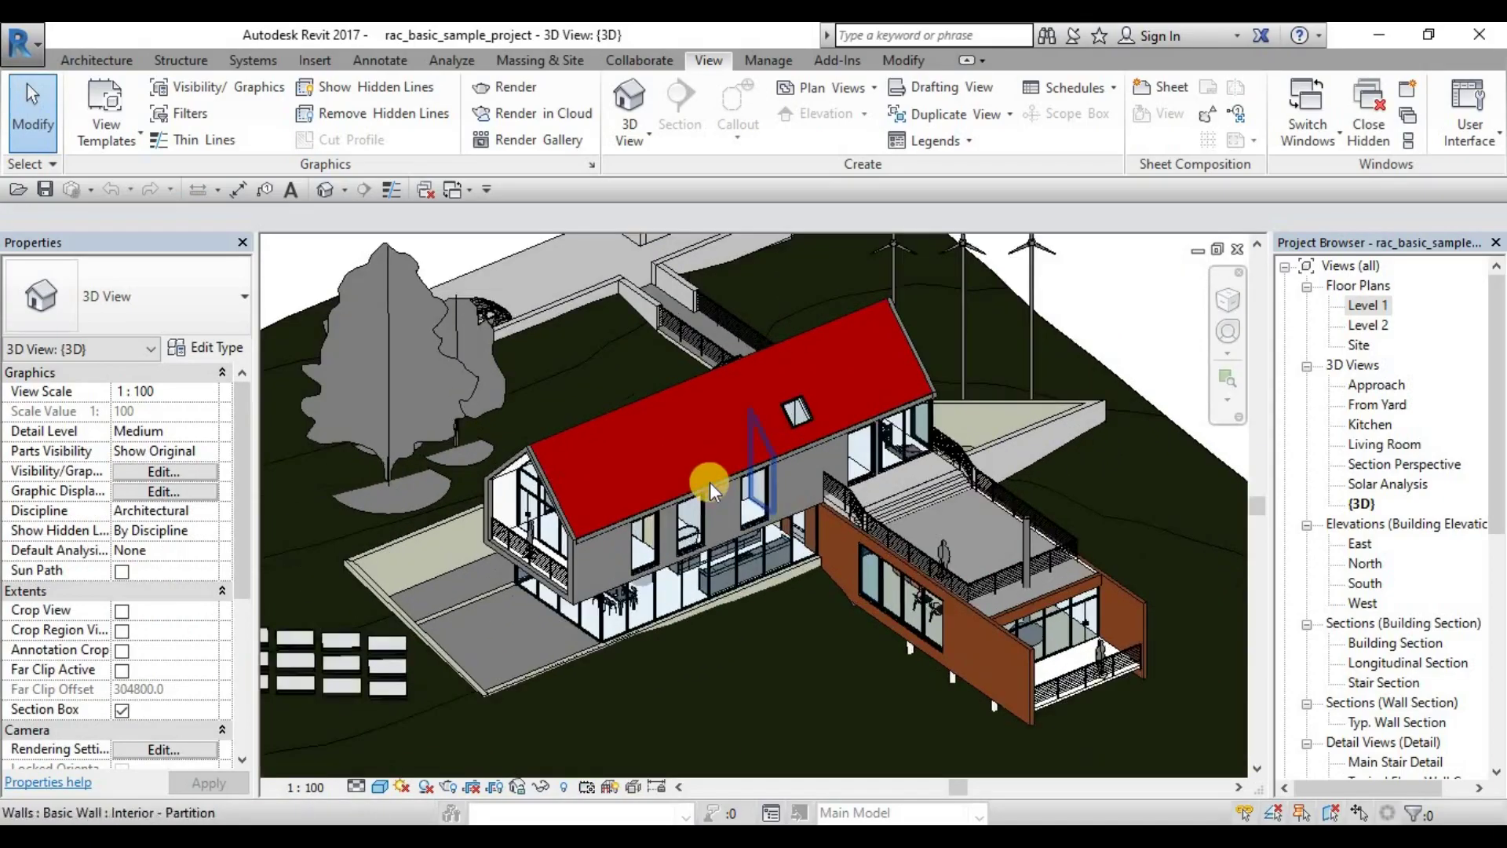
scroll(710, 482, "up", 2)
scroll(710, 482, "down", 4)
scroll(709, 482, "up", 4)
mouse_move(739, 503)
middle_mouse_down("shift")
mouse_move(740, 522)
mouse_move(745, 507)
middle_mouse_up("shift")
scroll(661, 512, "down", 4)
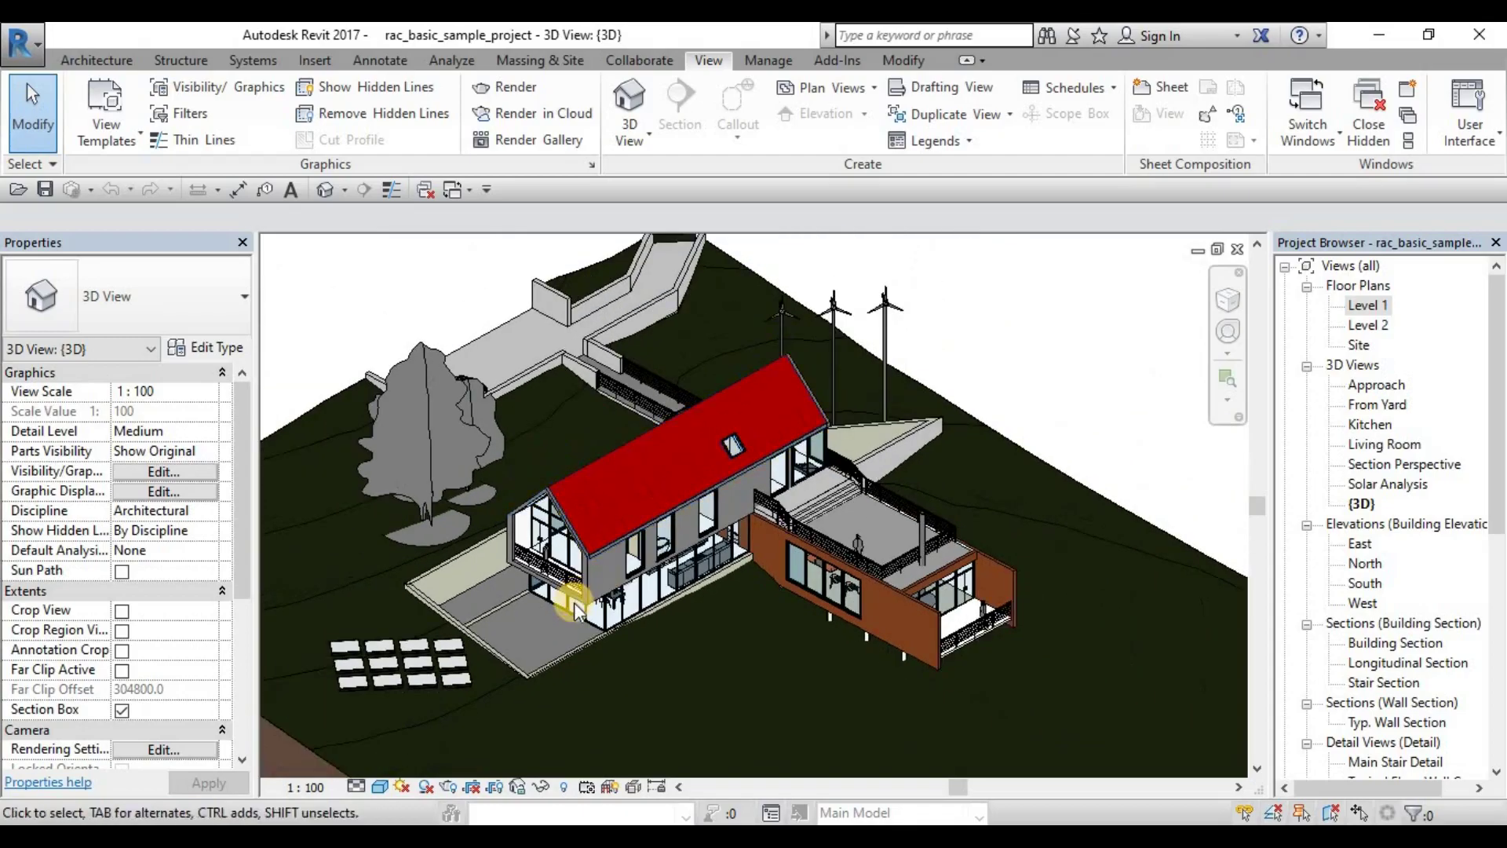
scroll(769, 552, "up", 4)
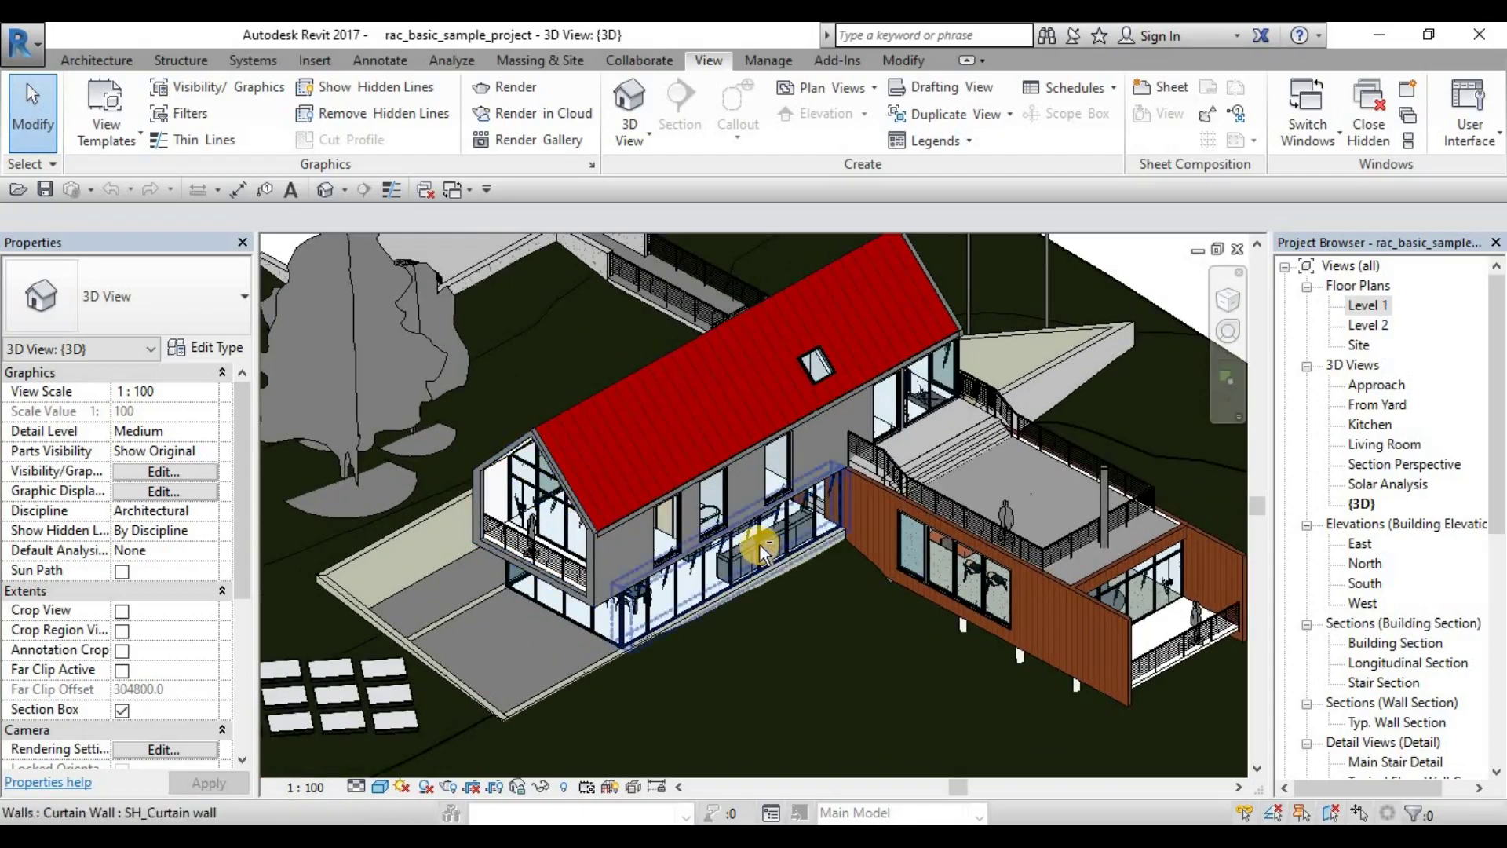
- Examine the house in 3D from several angles, focusing on the roof terrace, its stairs and the timber-clad wing
middle_click_drag(625, 534, 934, 620, "shift")
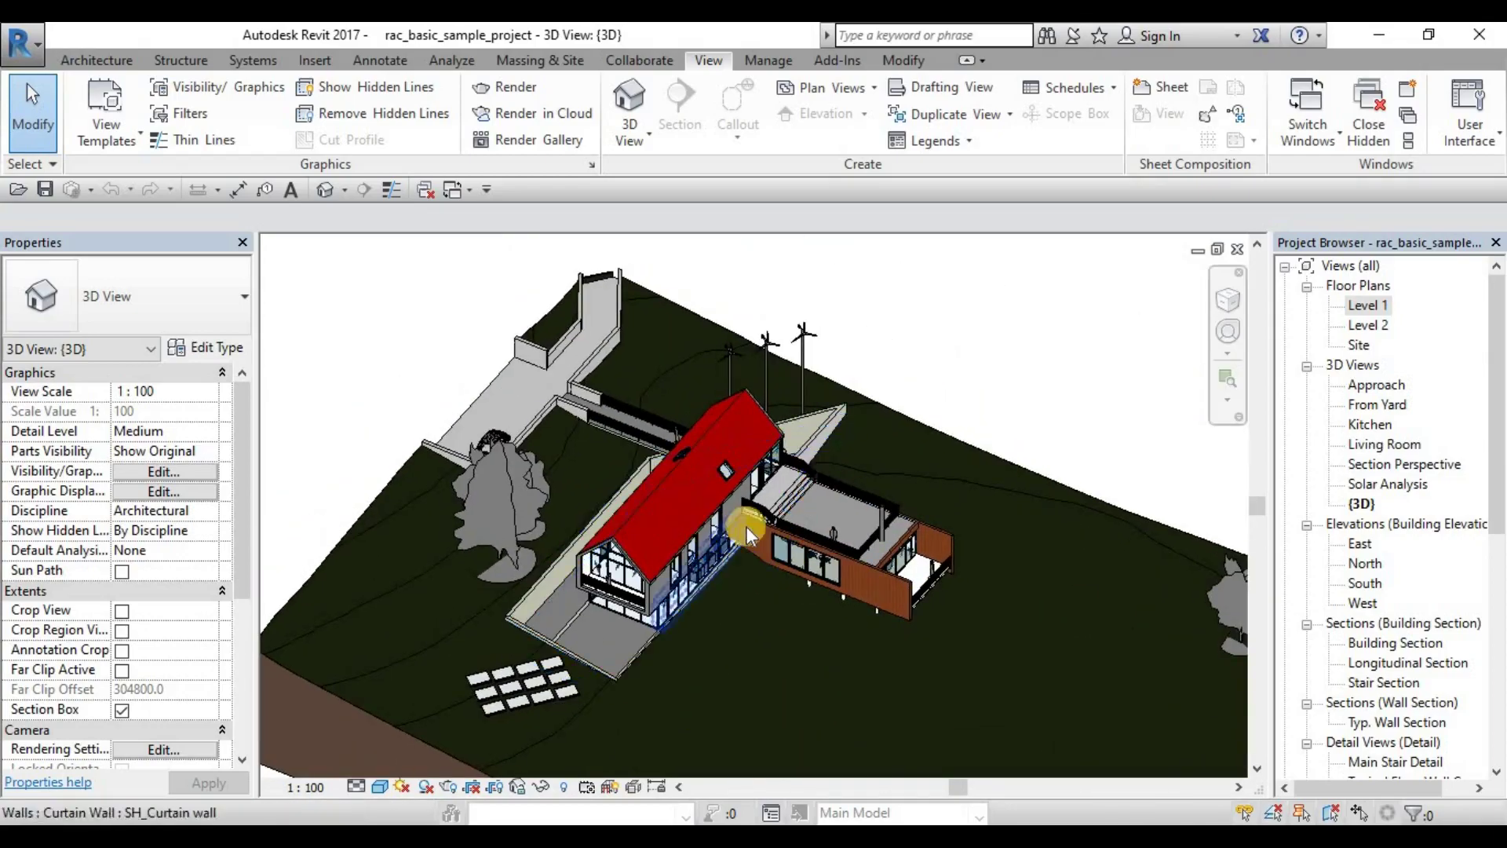
scroll(751, 510, "up", 5)
scroll(793, 514, "down", 5)
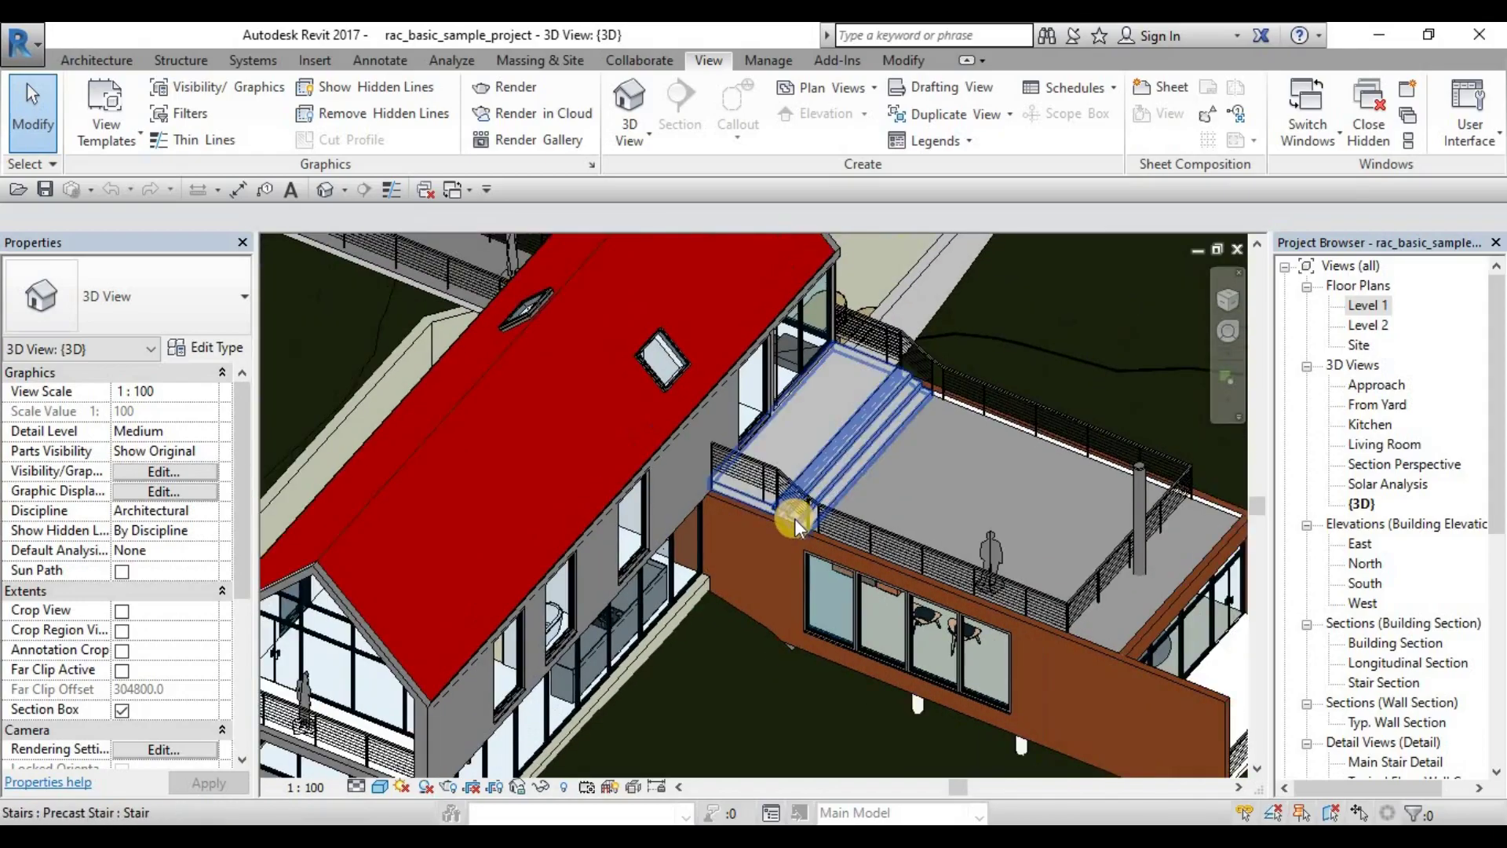
scroll(785, 534, "up", 2)
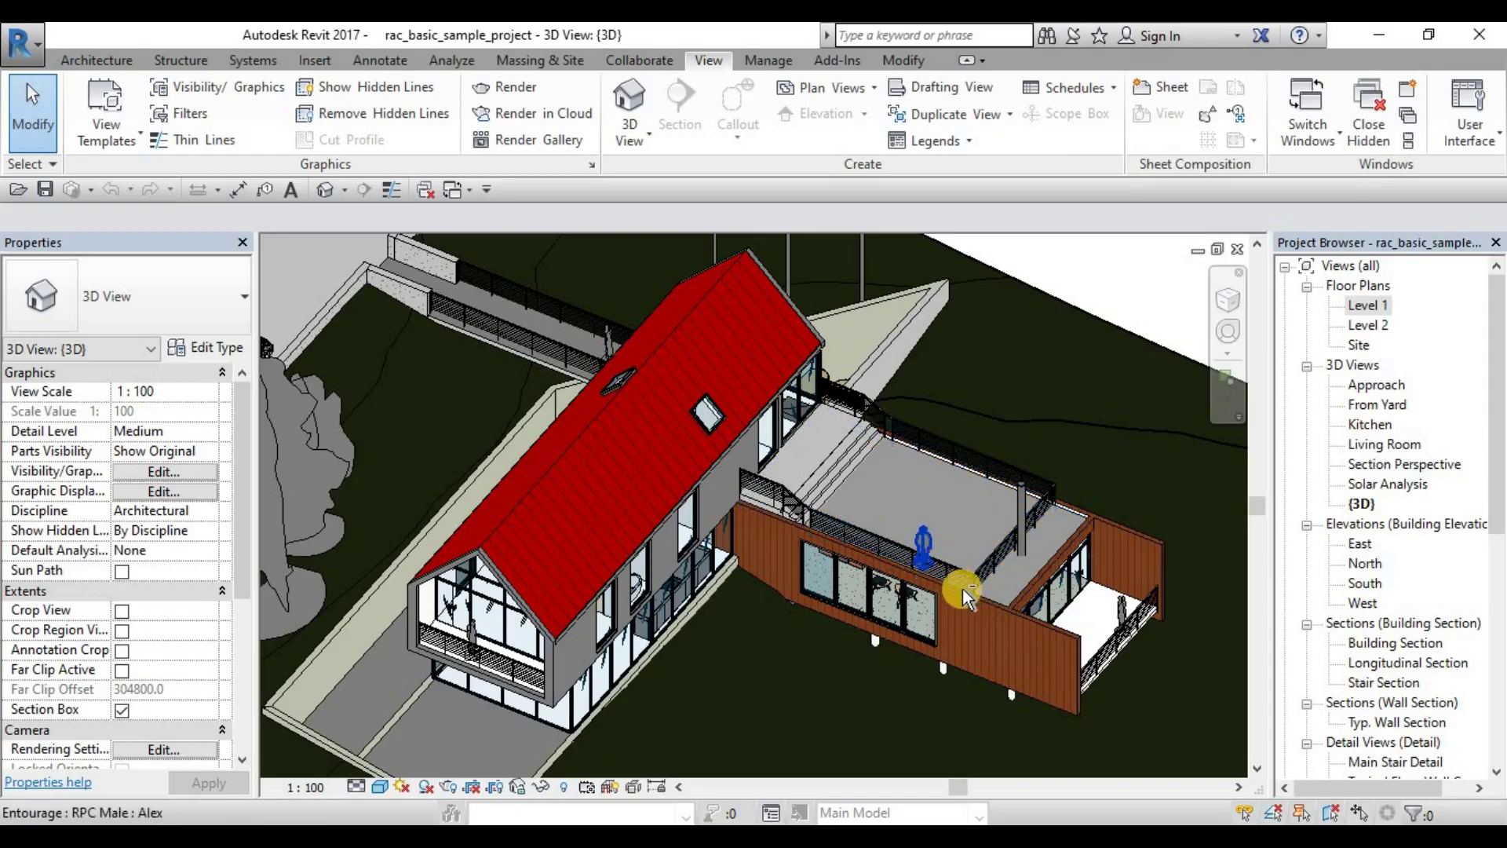
mouse_move(963, 592)
middle_mouse_down("shift")
mouse_move(908, 599)
mouse_move(882, 581)
mouse_move(892, 538)
mouse_move(856, 420)
mouse_move(793, 443)
mouse_move(901, 554)
mouse_move(615, 528)
mouse_move(988, 579)
middle_mouse_up("shift")
scroll(982, 578, "down", 4)
scroll(751, 529, "up", 2)
scroll(724, 477, "up", 2)
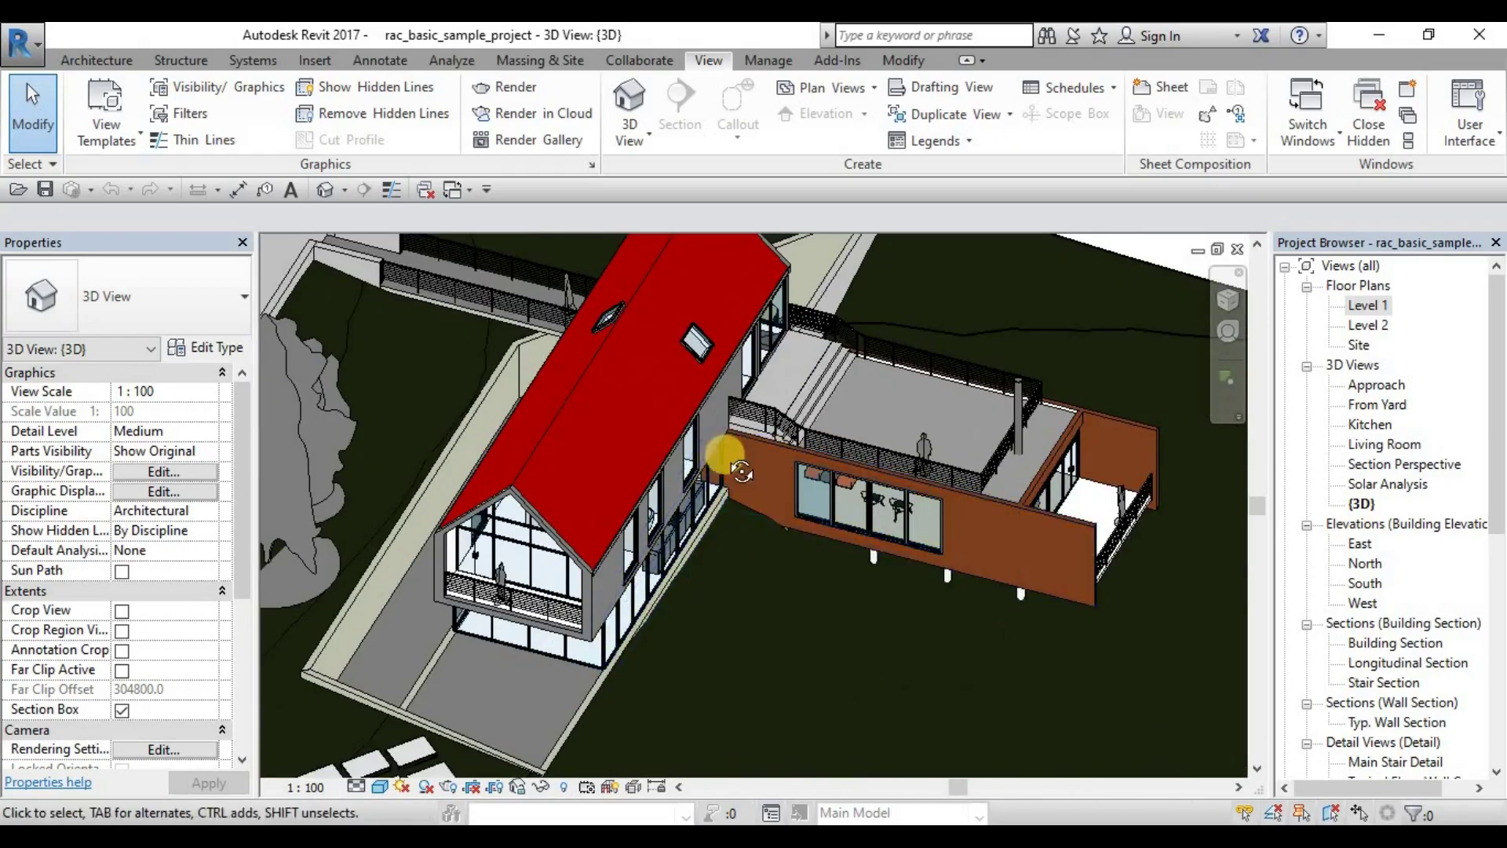
middle_click_drag(716, 445, 809, 459, "shift")
scroll(800, 478, "up", 2)
scroll(832, 419, "up", 2)
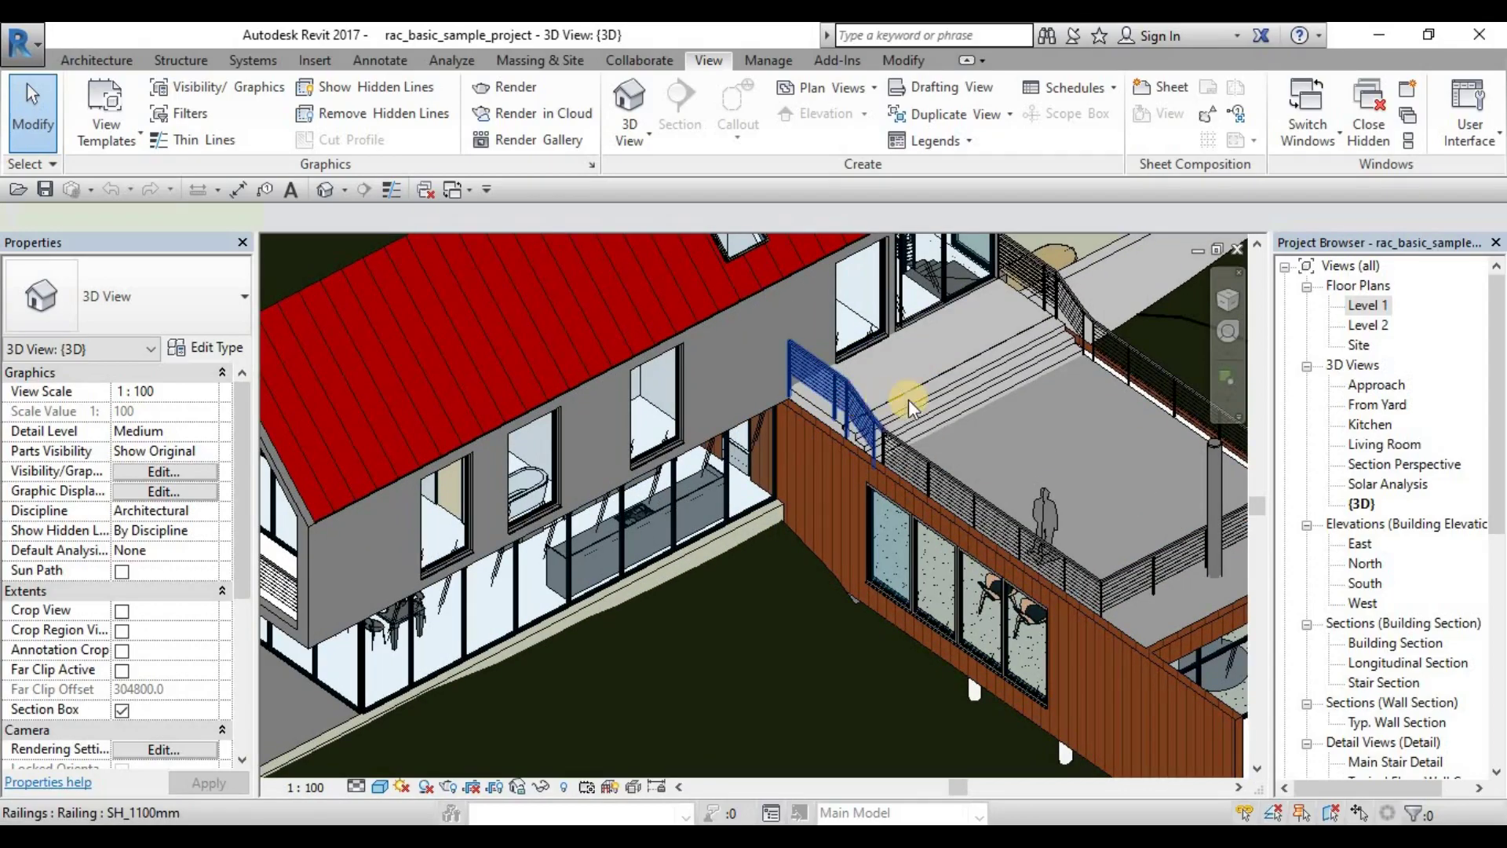
- Select the railing beside the terrace stairs, orbit the model around it to view the opposite side, and clear the selection
left_click(860, 408)
middle_click_drag(983, 426, 967, 496)
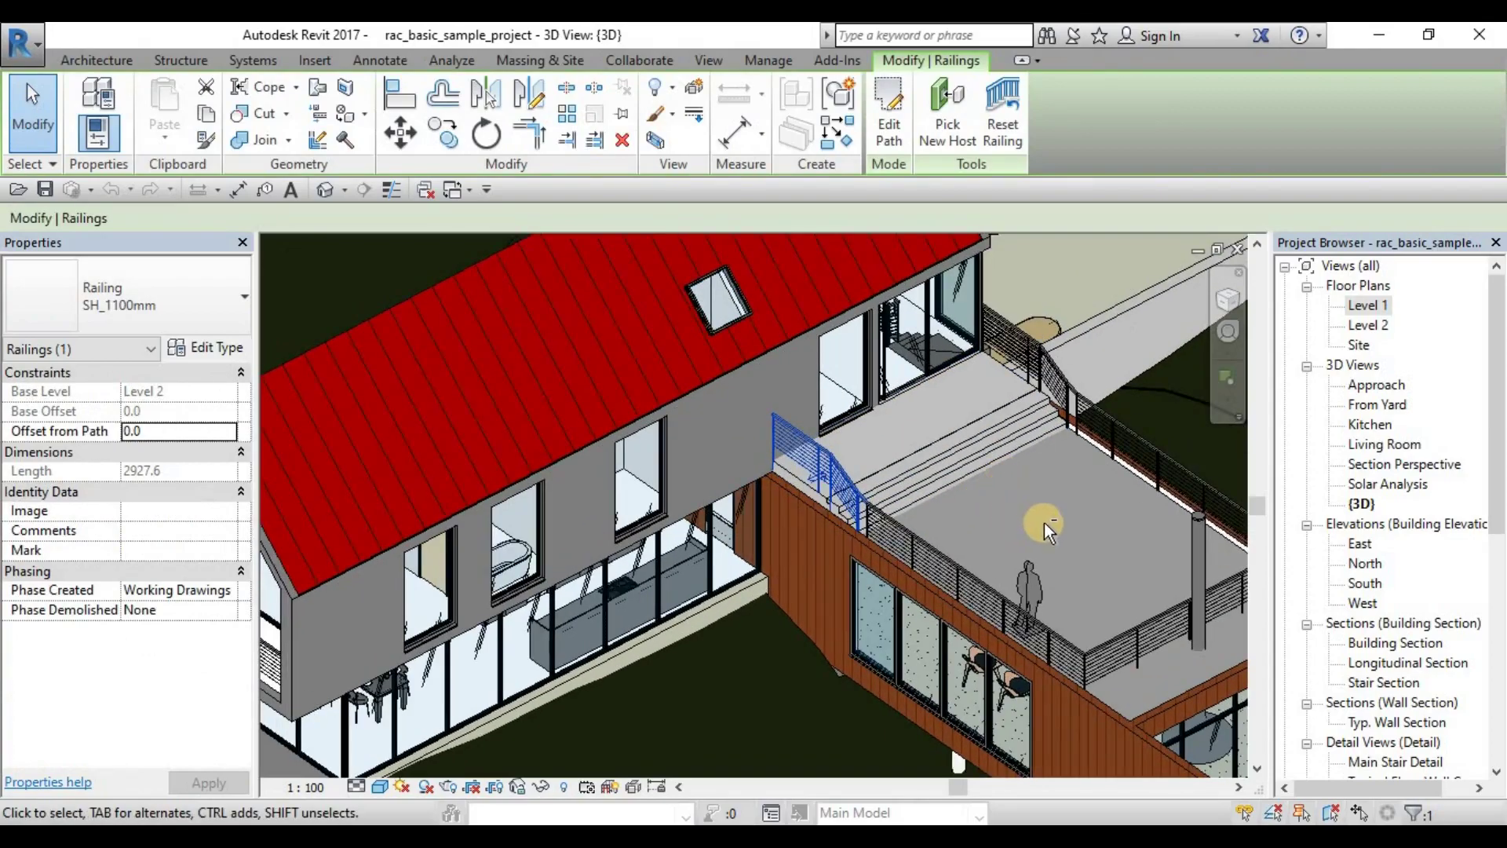
middle_click_drag(1037, 524, 784, 498, "shift")
key("Escape")
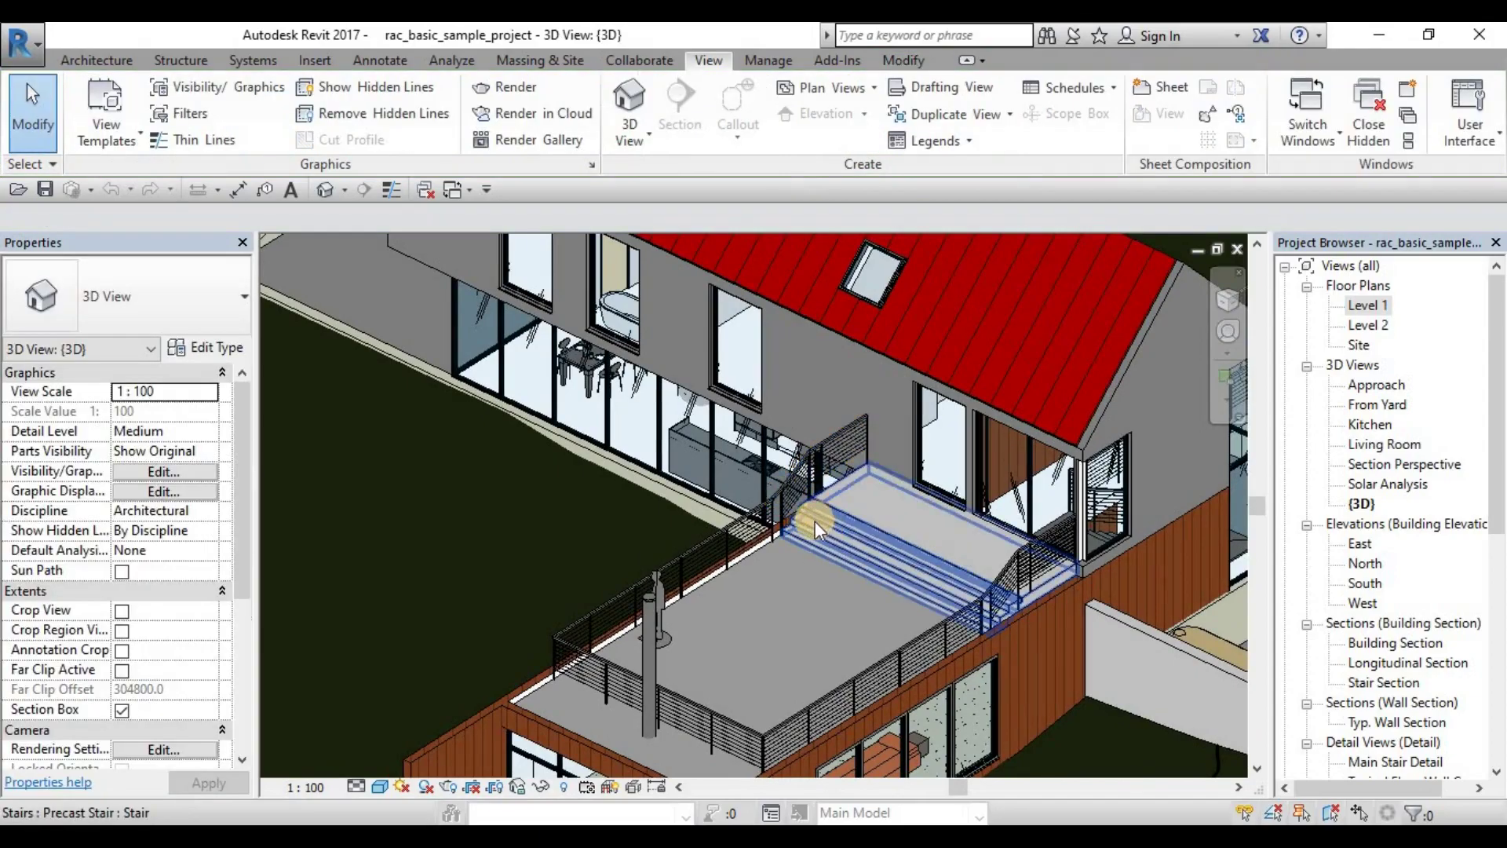
- Orbit the 3D model to inspect the terrace, gabled end and timber-clad wing from different sides
middle_click_drag(815, 521, 398, 520, "shift")
scroll(809, 517, "down", 3)
scroll(398, 521, "up", 3)
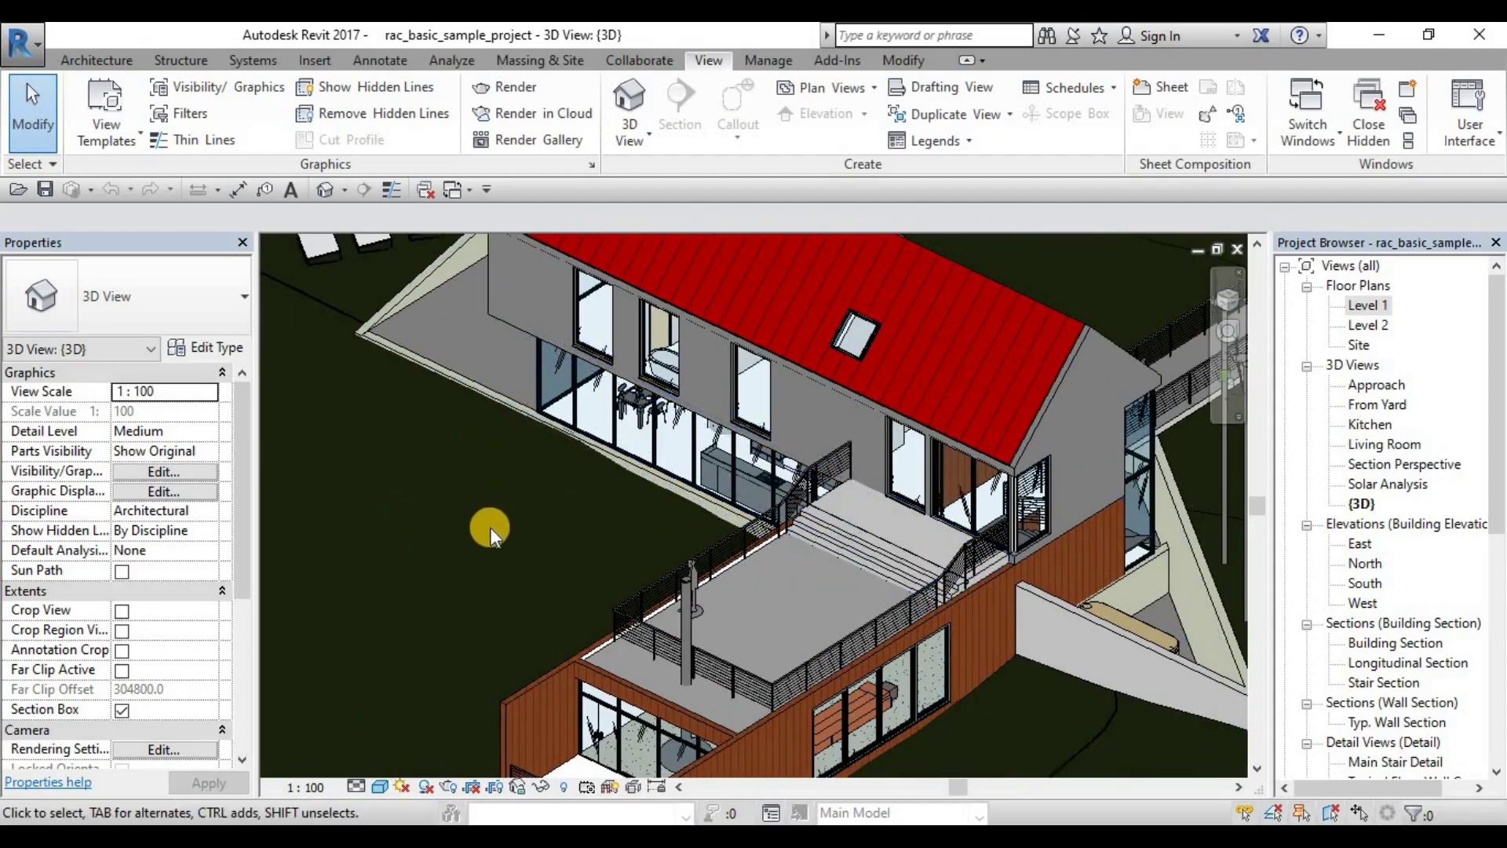
middle_click_drag(491, 528, 502, 559, "shift")
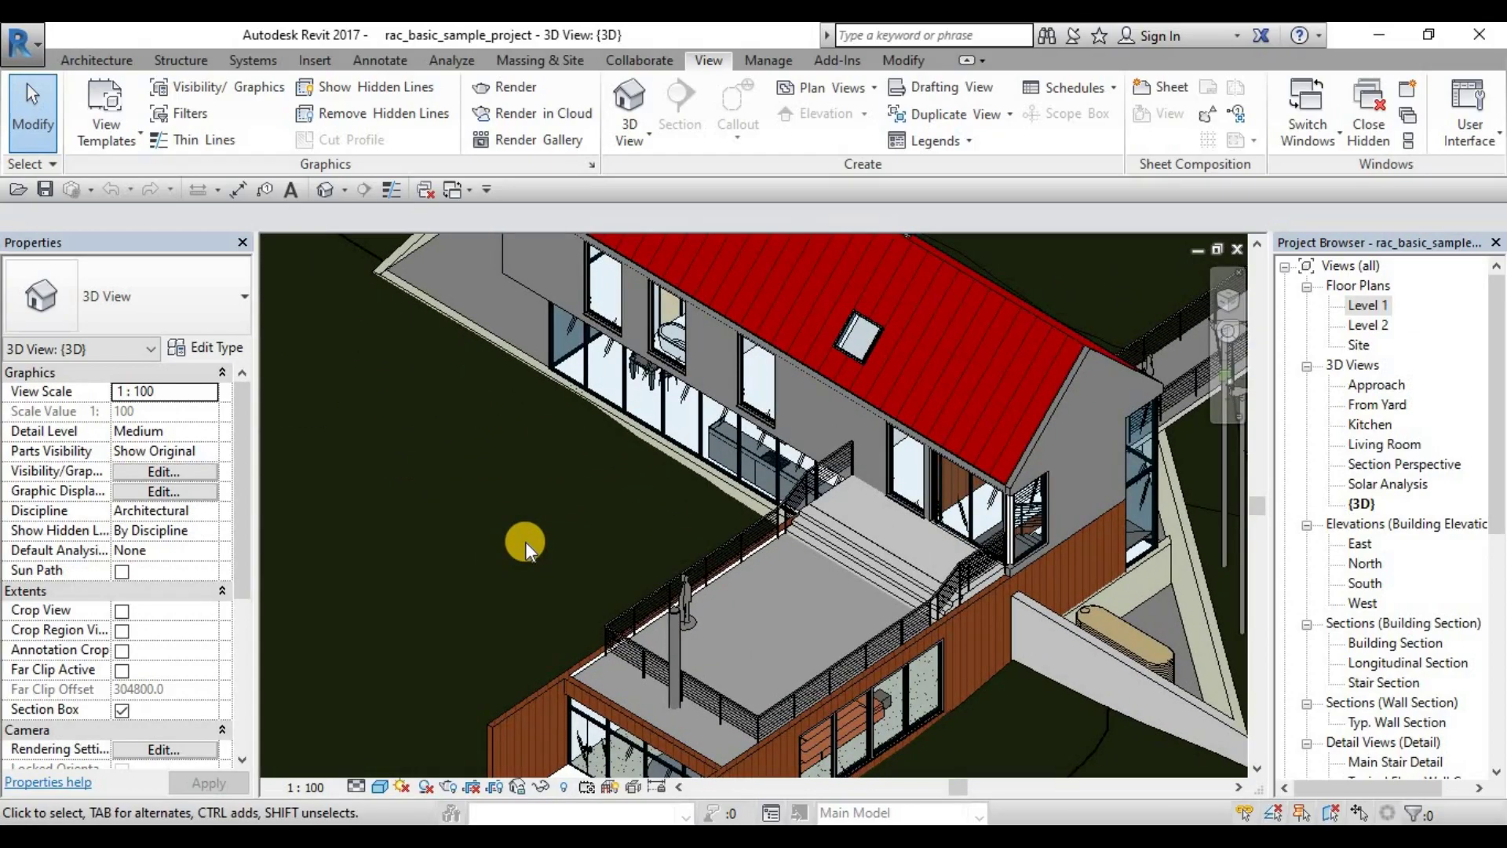
middle_click_drag(526, 541, 801, 554, "shift")
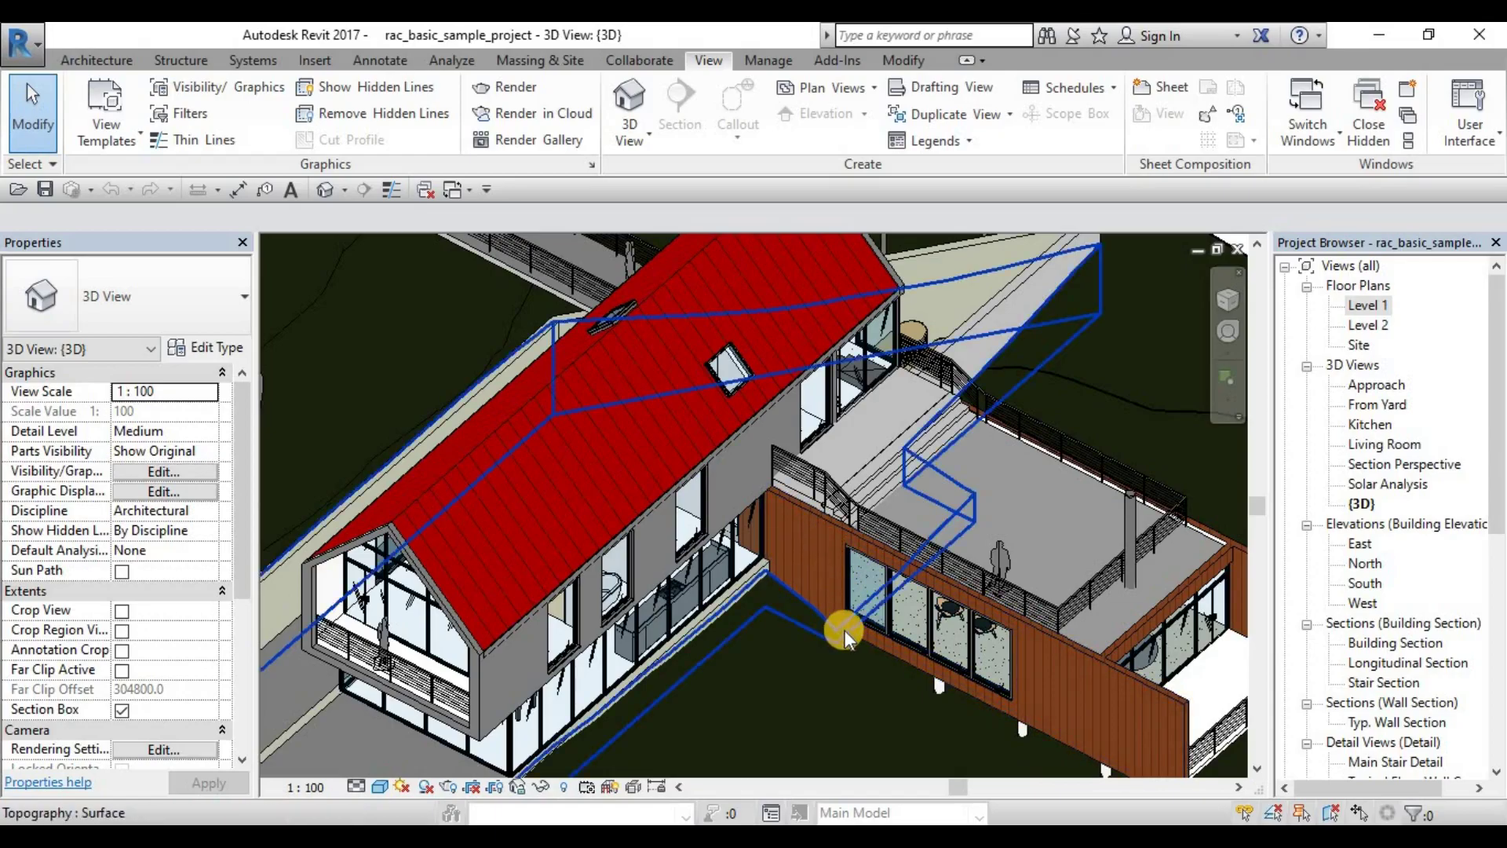
middle_click_drag(845, 638, 772, 614, "shift")
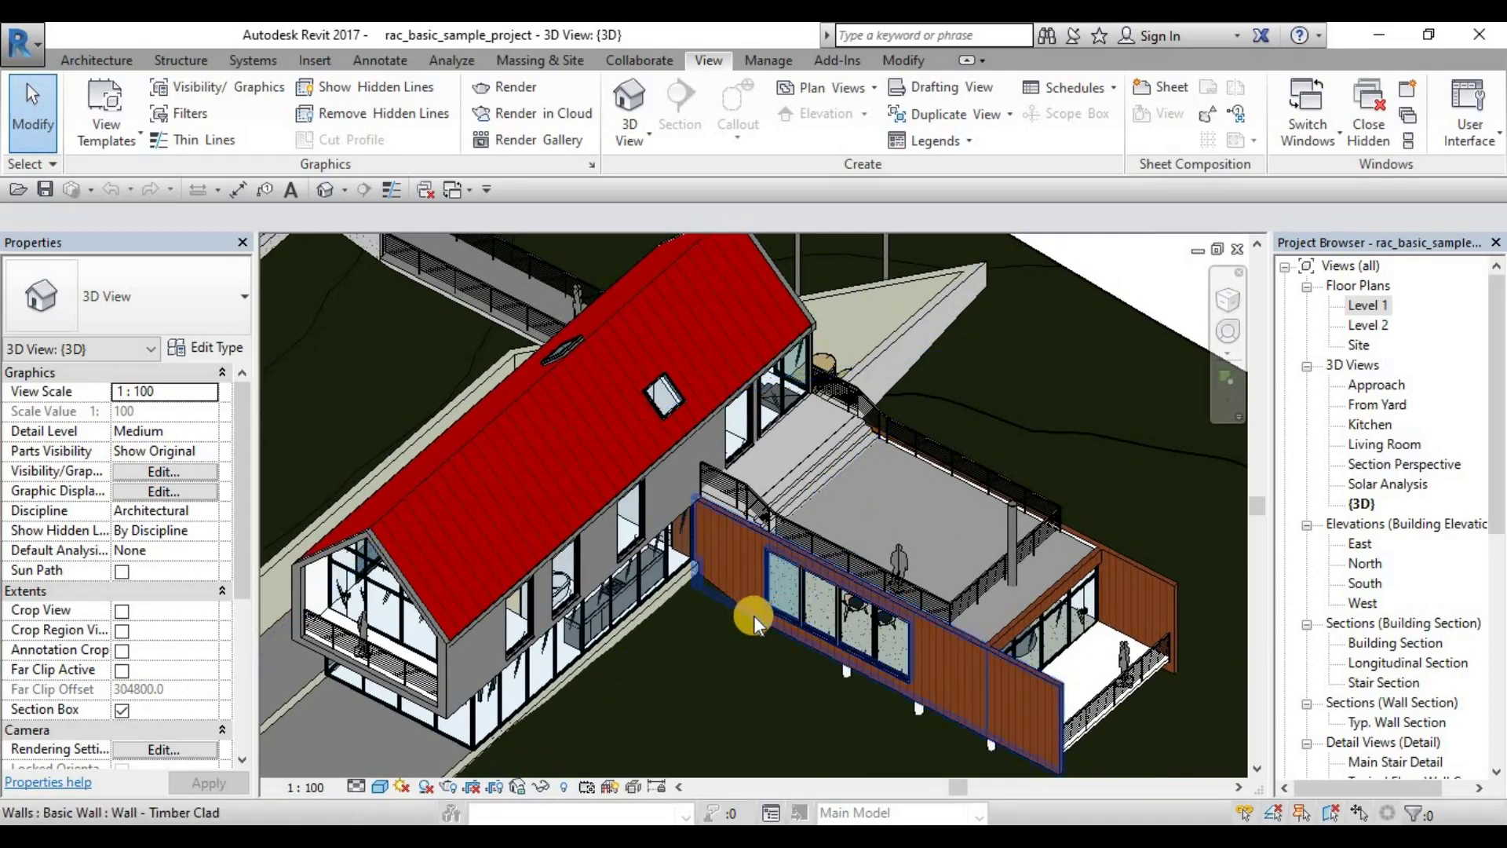
middle_click_drag(723, 497, 777, 552)
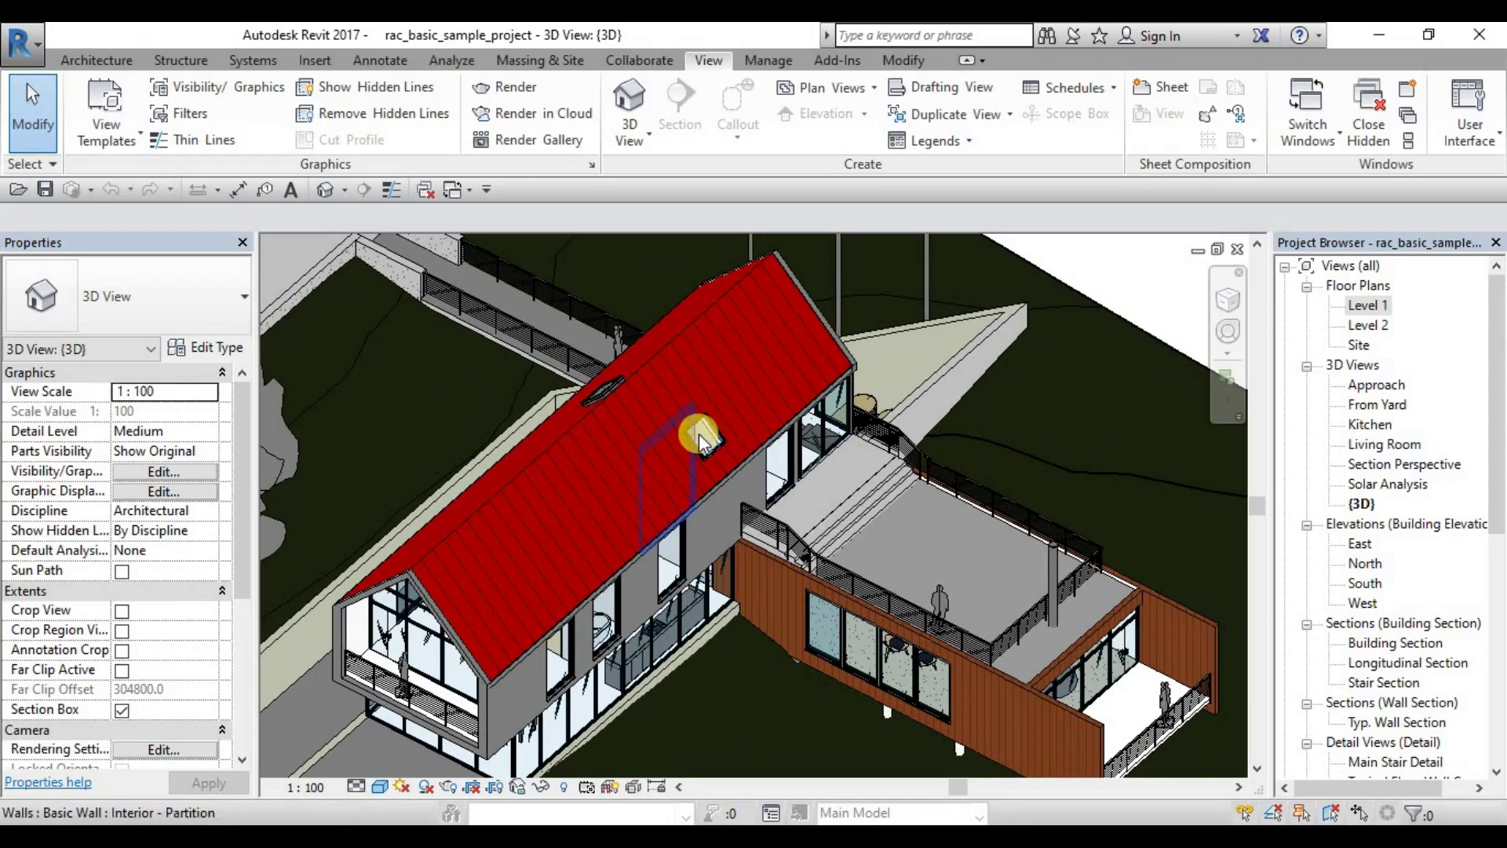
- Select the skylight on the red roof, orbit the model around it, then clear the selection and view the house from other angles
left_click(710, 428)
scroll(706, 432, "up", 3)
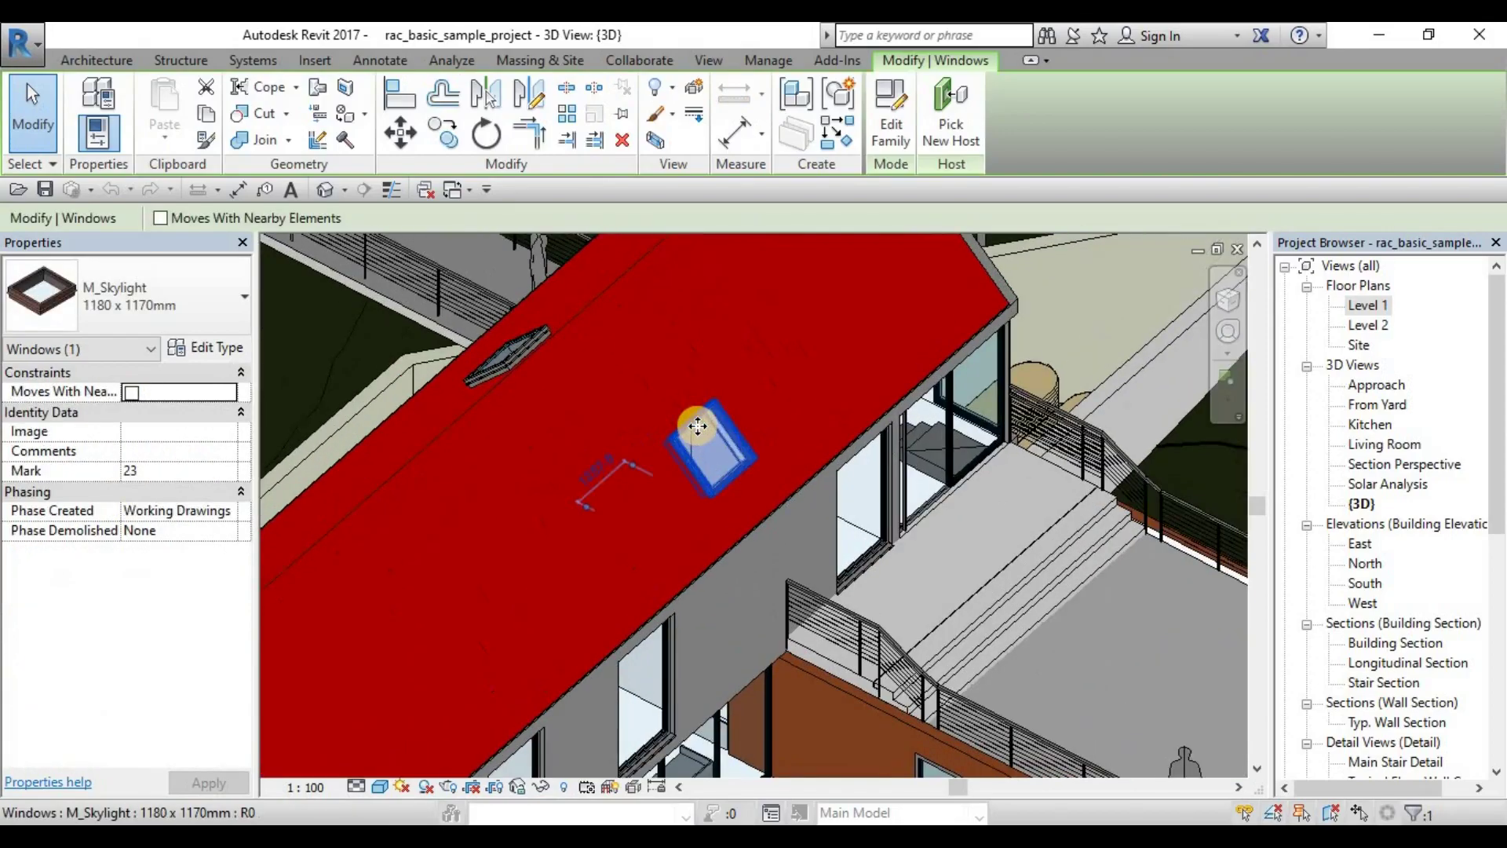
scroll(702, 436, "down", 5)
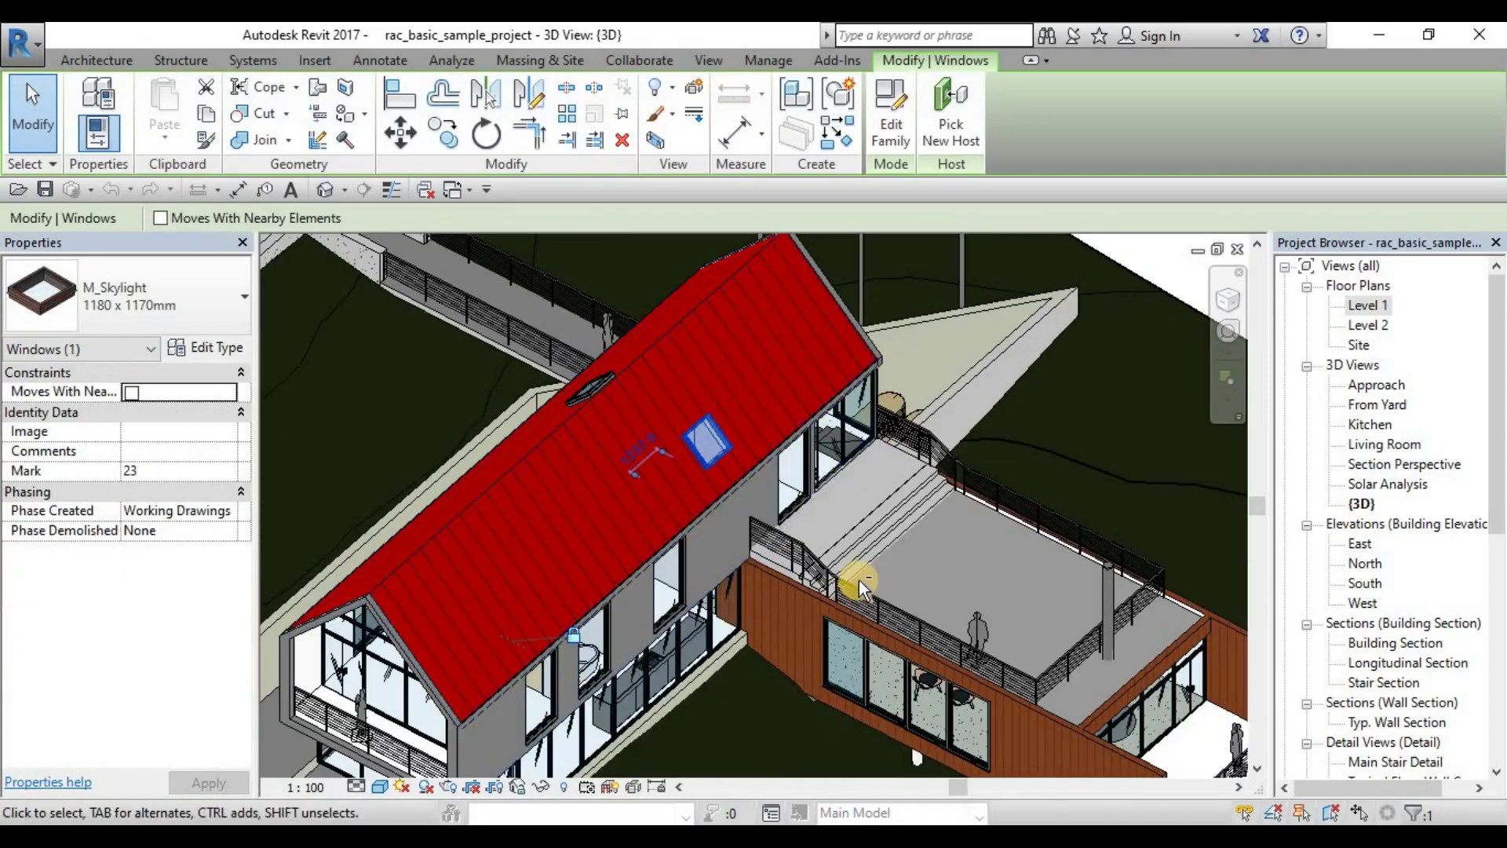
middle_click_drag(708, 596, 832, 553, "shift")
scroll(664, 433, "up", 3)
middle_click_drag(915, 608, 829, 540)
key("Escape")
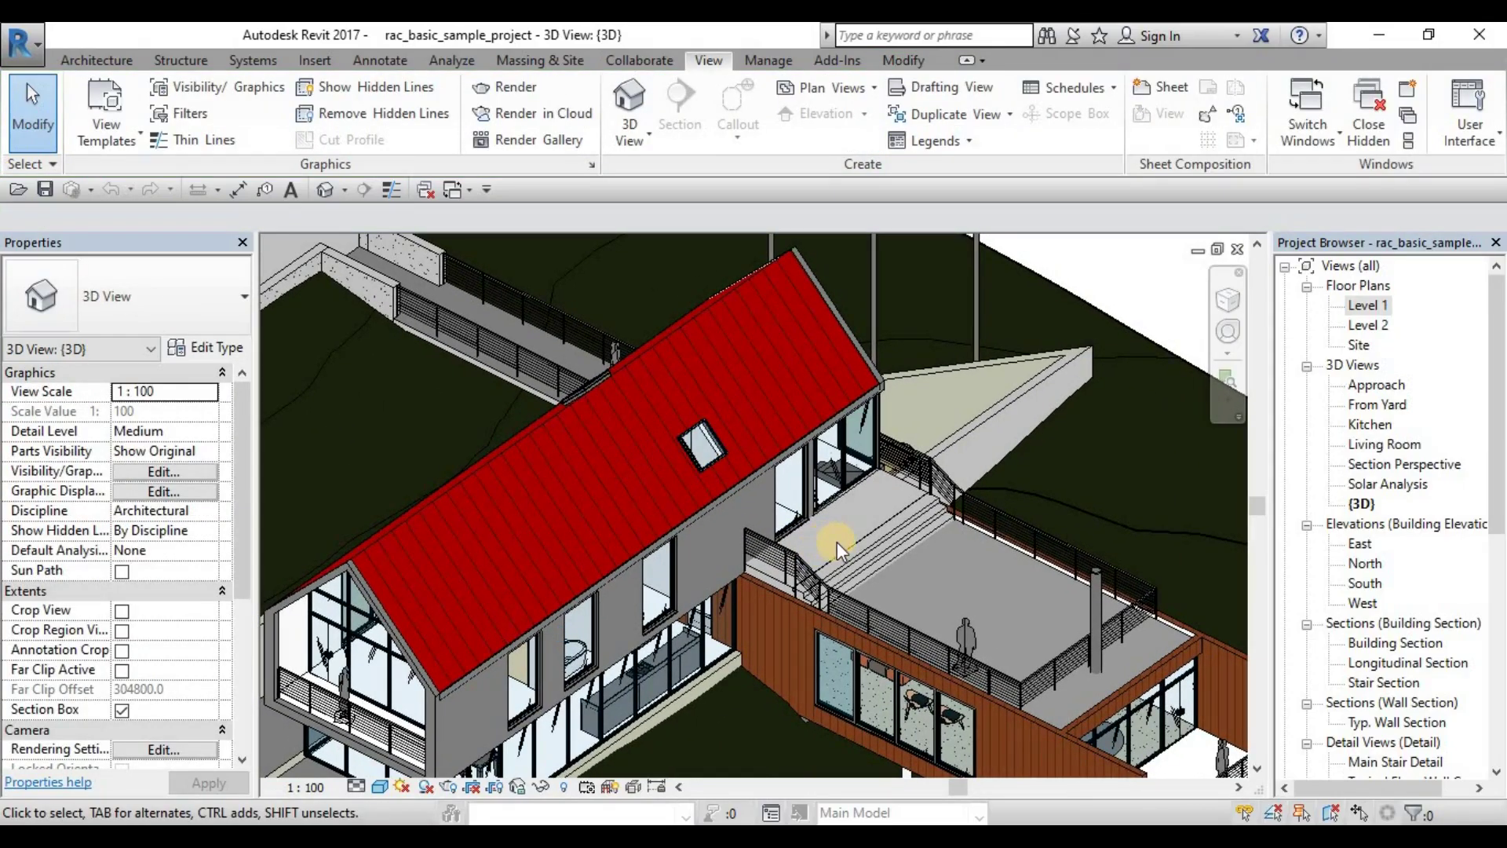
middle_click_drag(836, 542, 812, 610, "shift")
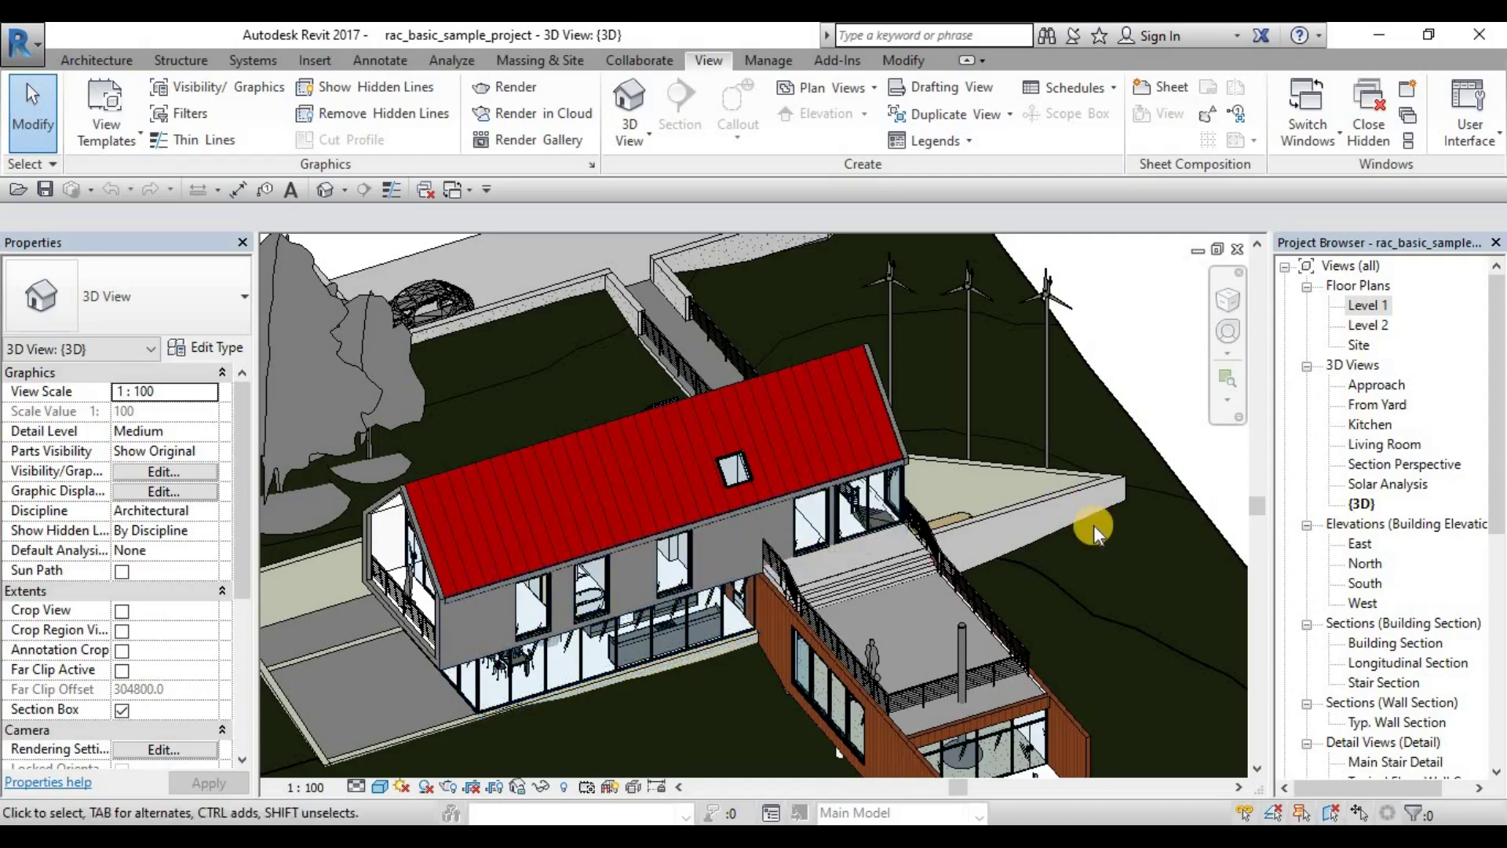
middle_click_drag(866, 516, 938, 510, "shift")
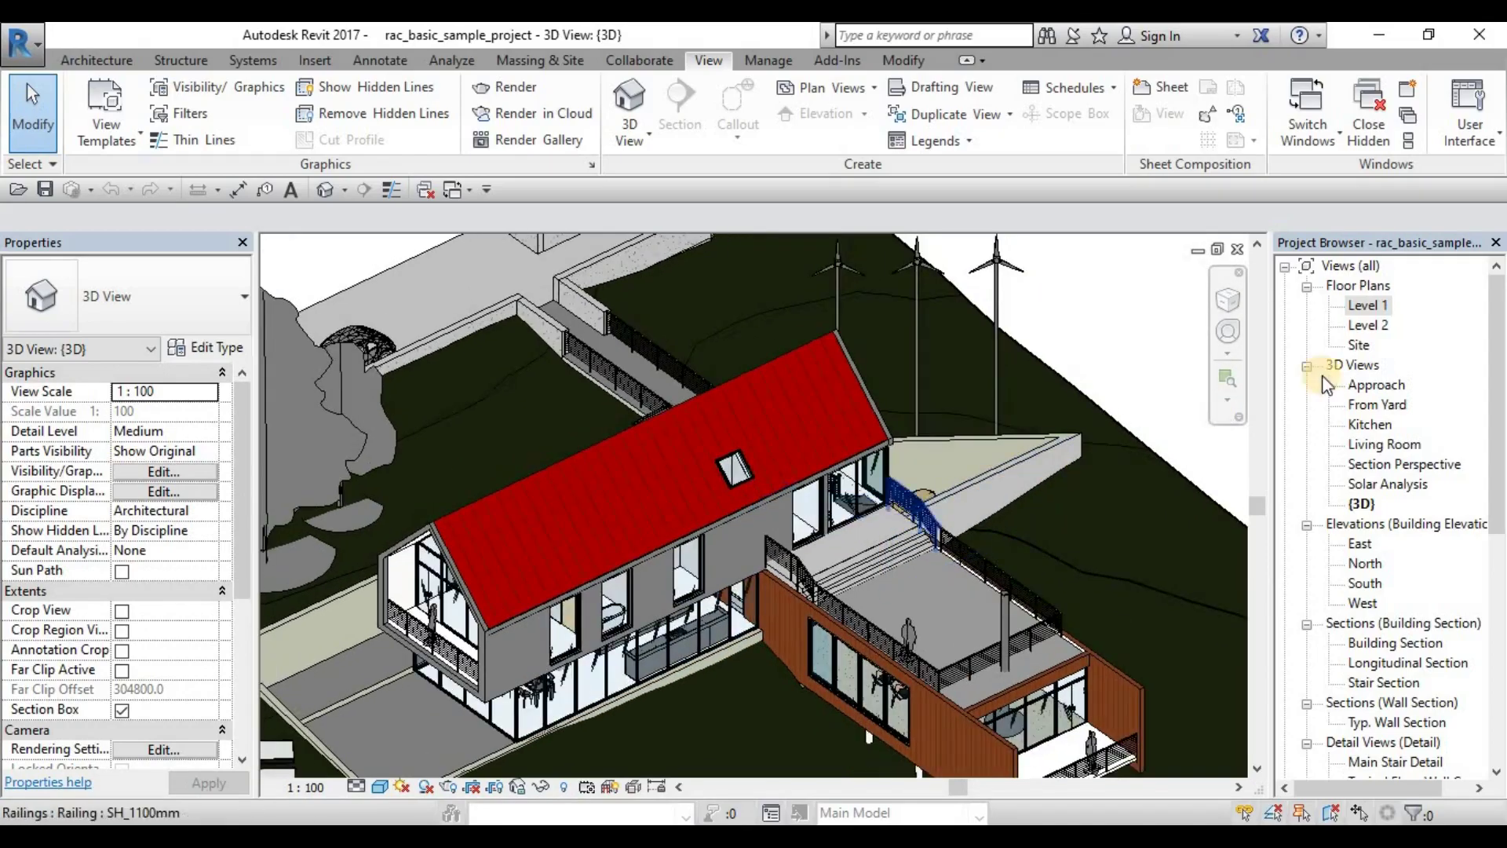
- Open the Level 1 floor plan and select the four outer boundary walls together: south, west, north and slanted
double_click(1379, 305)
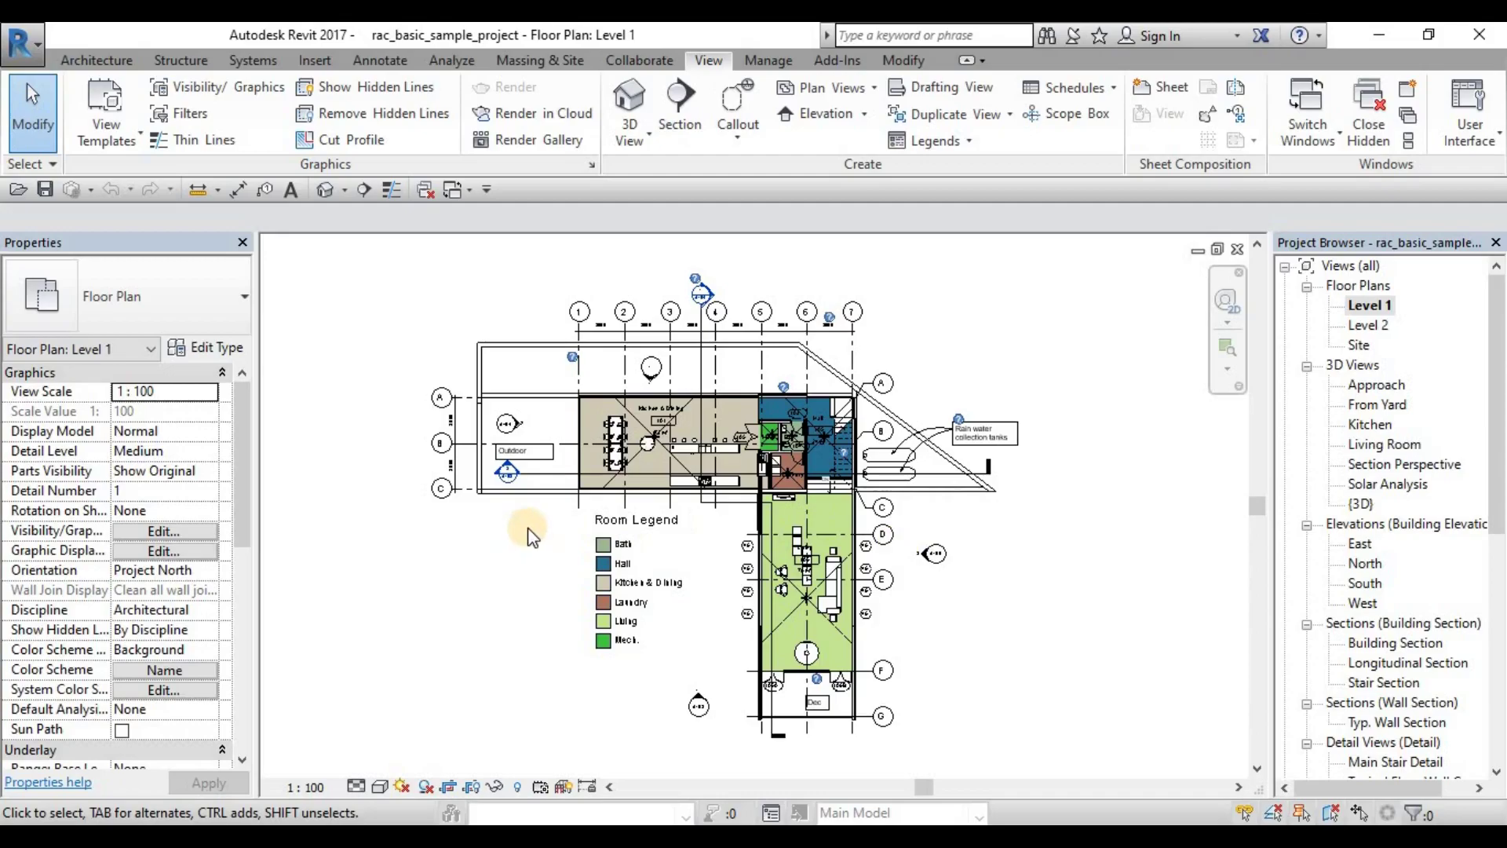
left_click(552, 491)
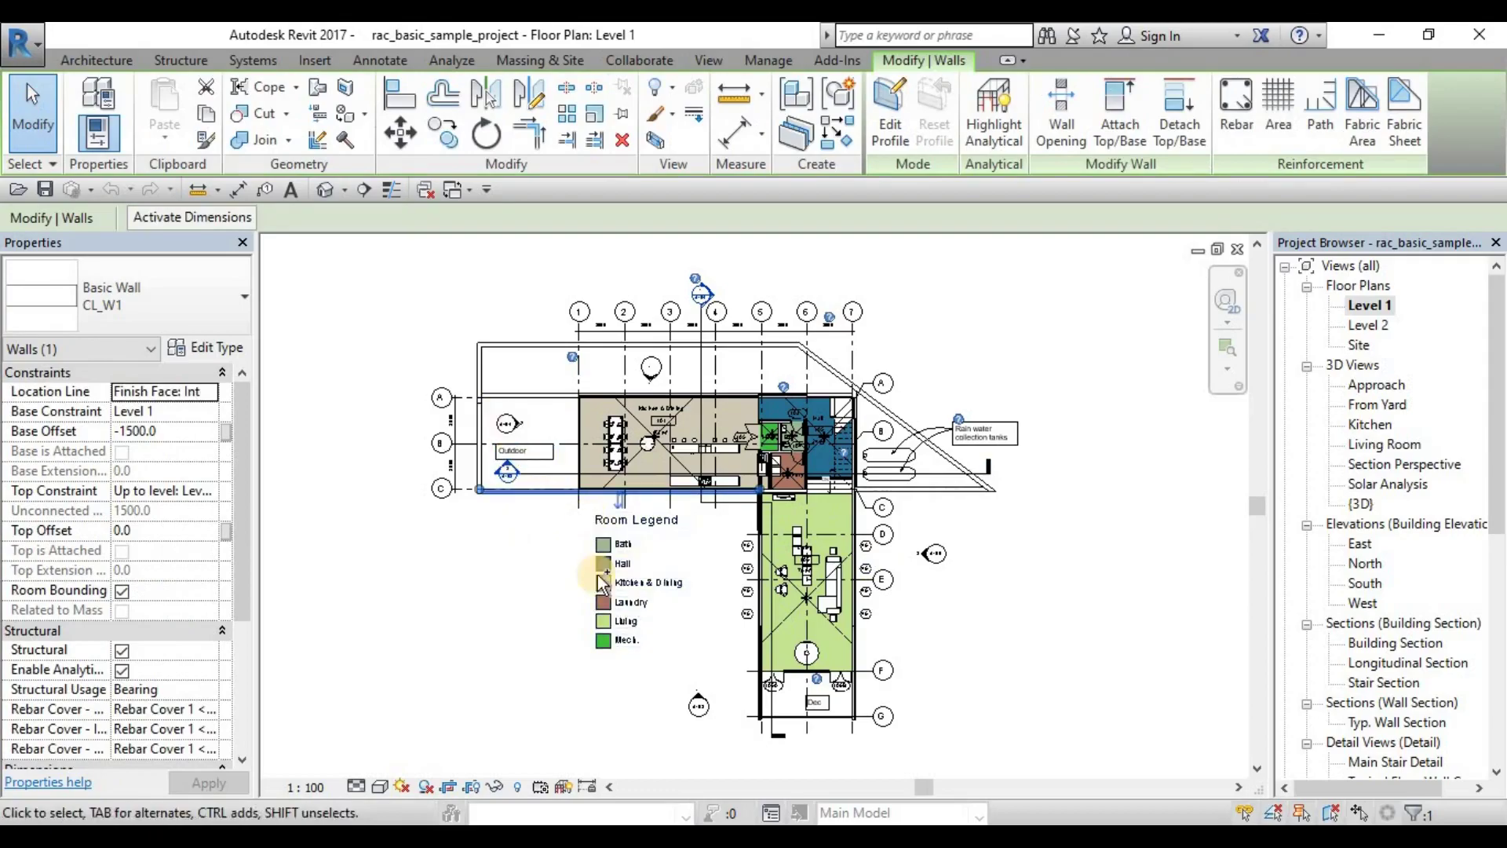
left_click(479, 389, "ctrl")
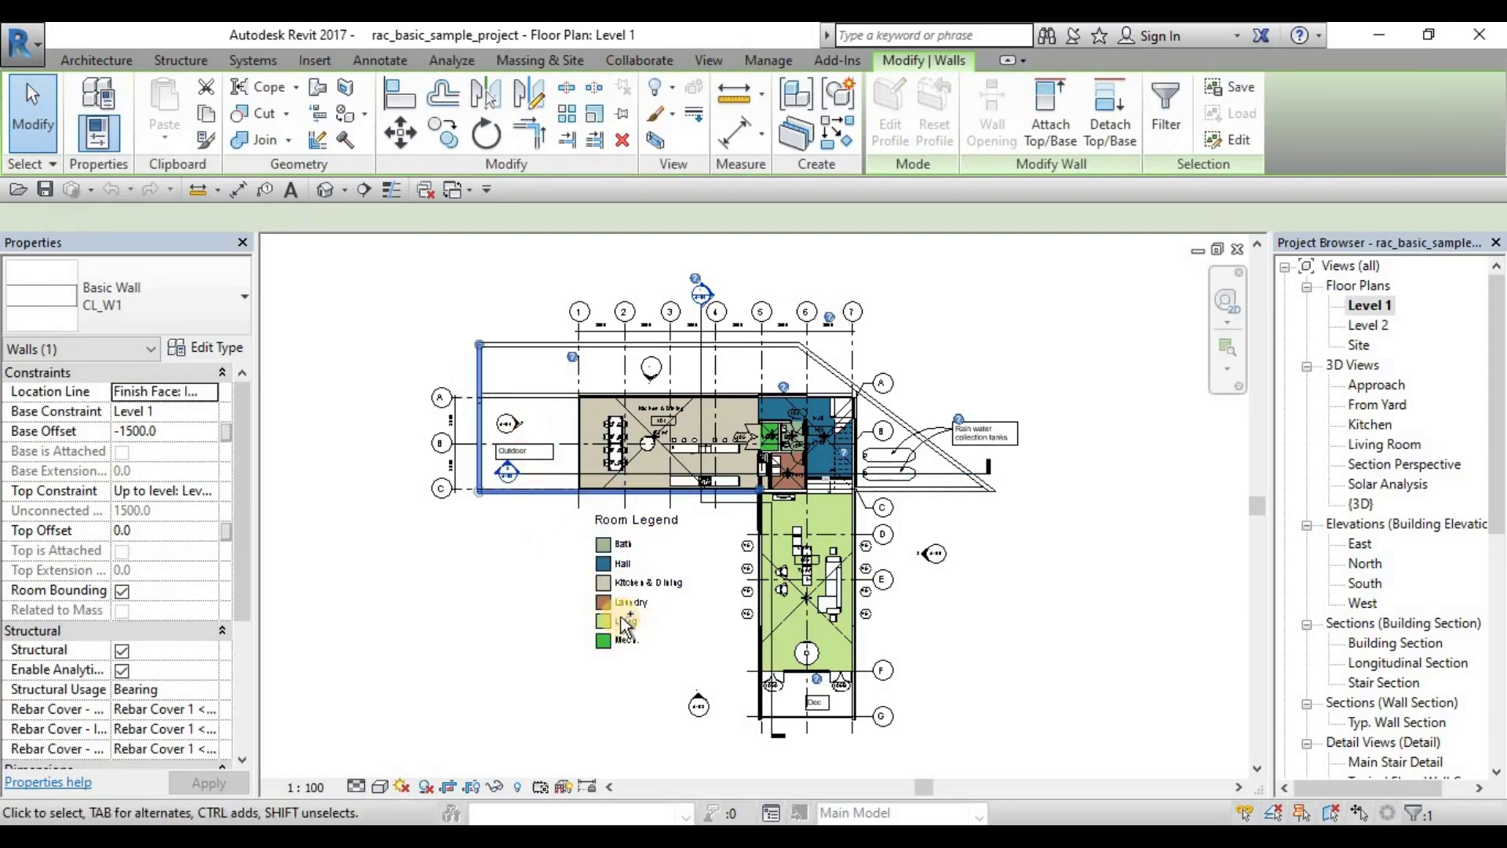
left_click(531, 345, "ctrl")
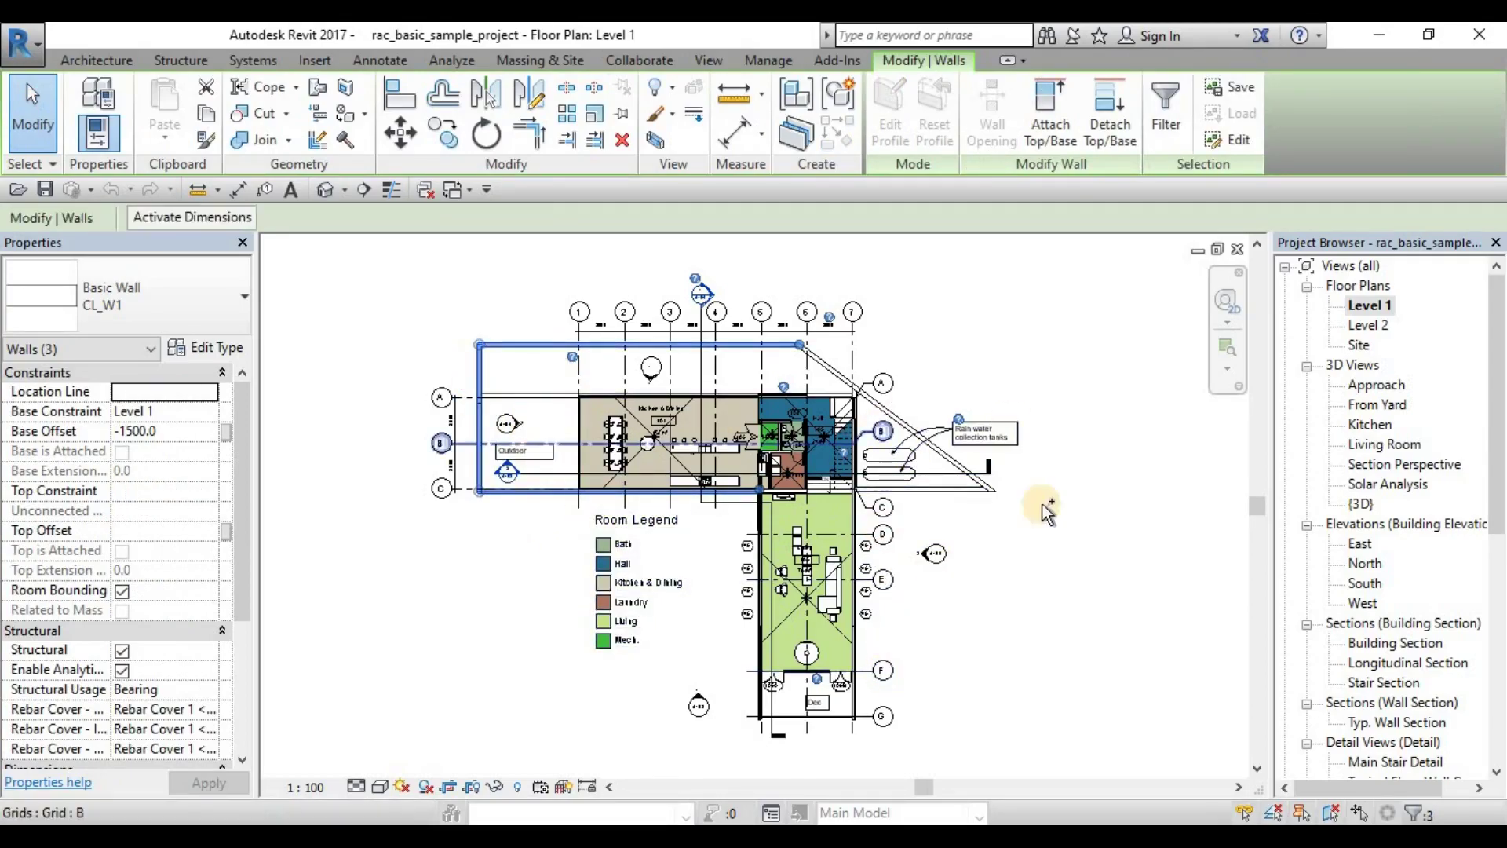
left_click(980, 479, "ctrl")
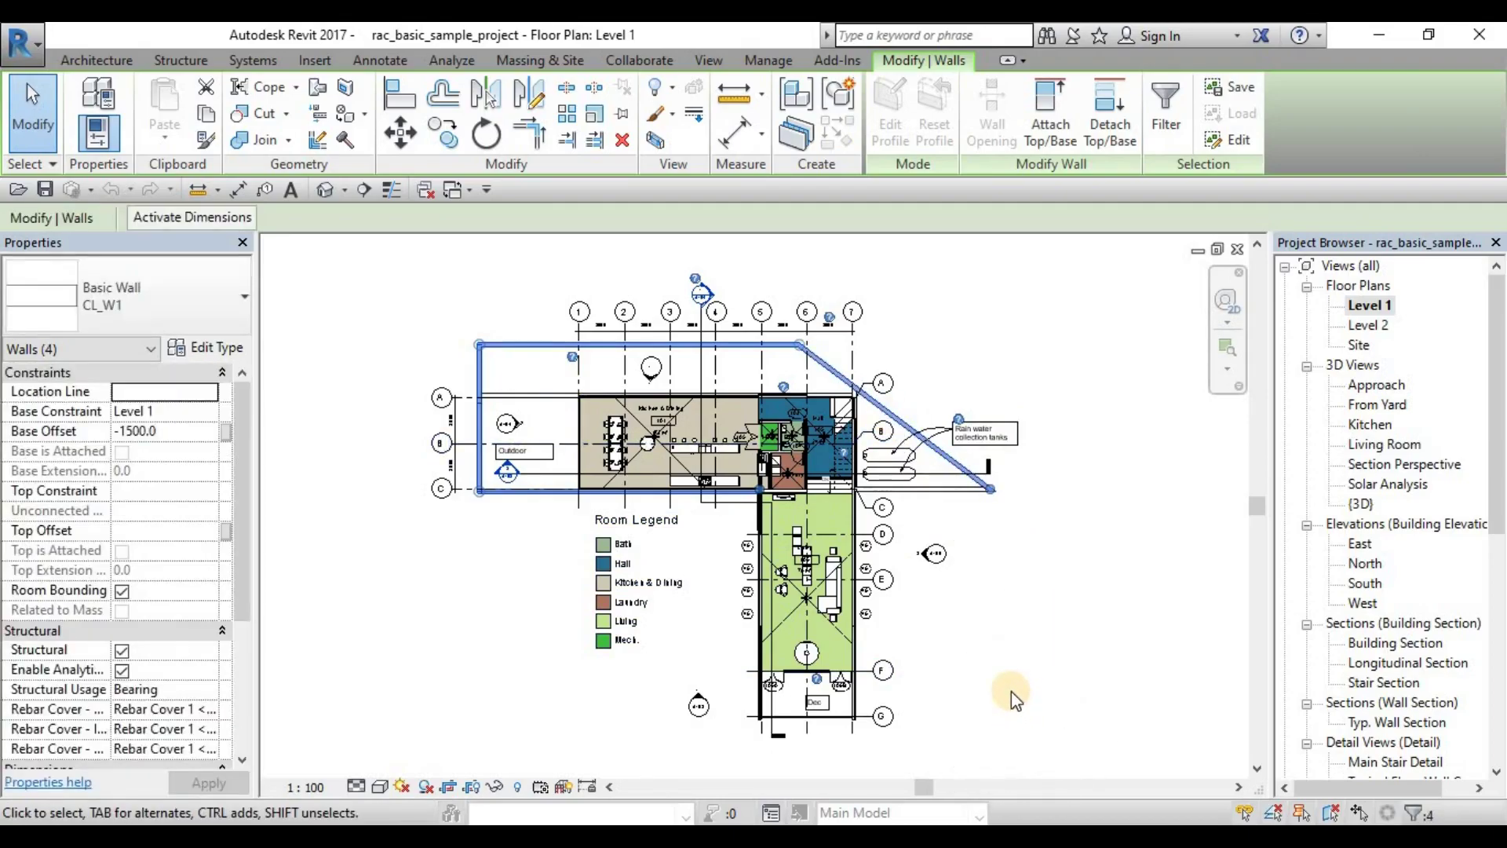
- Remove the slanted and north boundary walls from the selection, add the slanted and southeast walls, then clear the selection
left_click(829, 382, "shift")
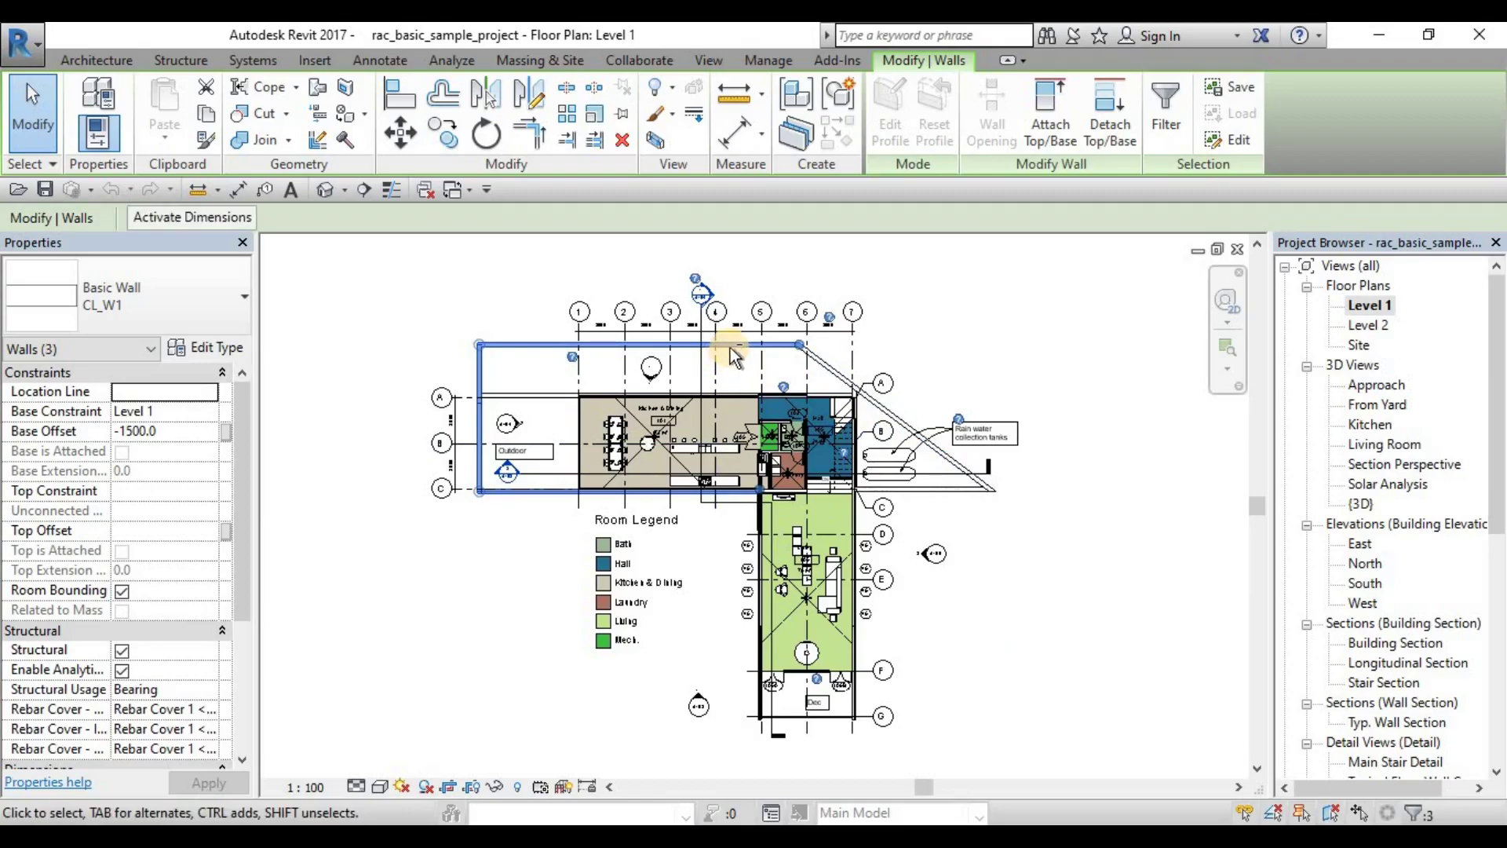
left_click(731, 347, "shift")
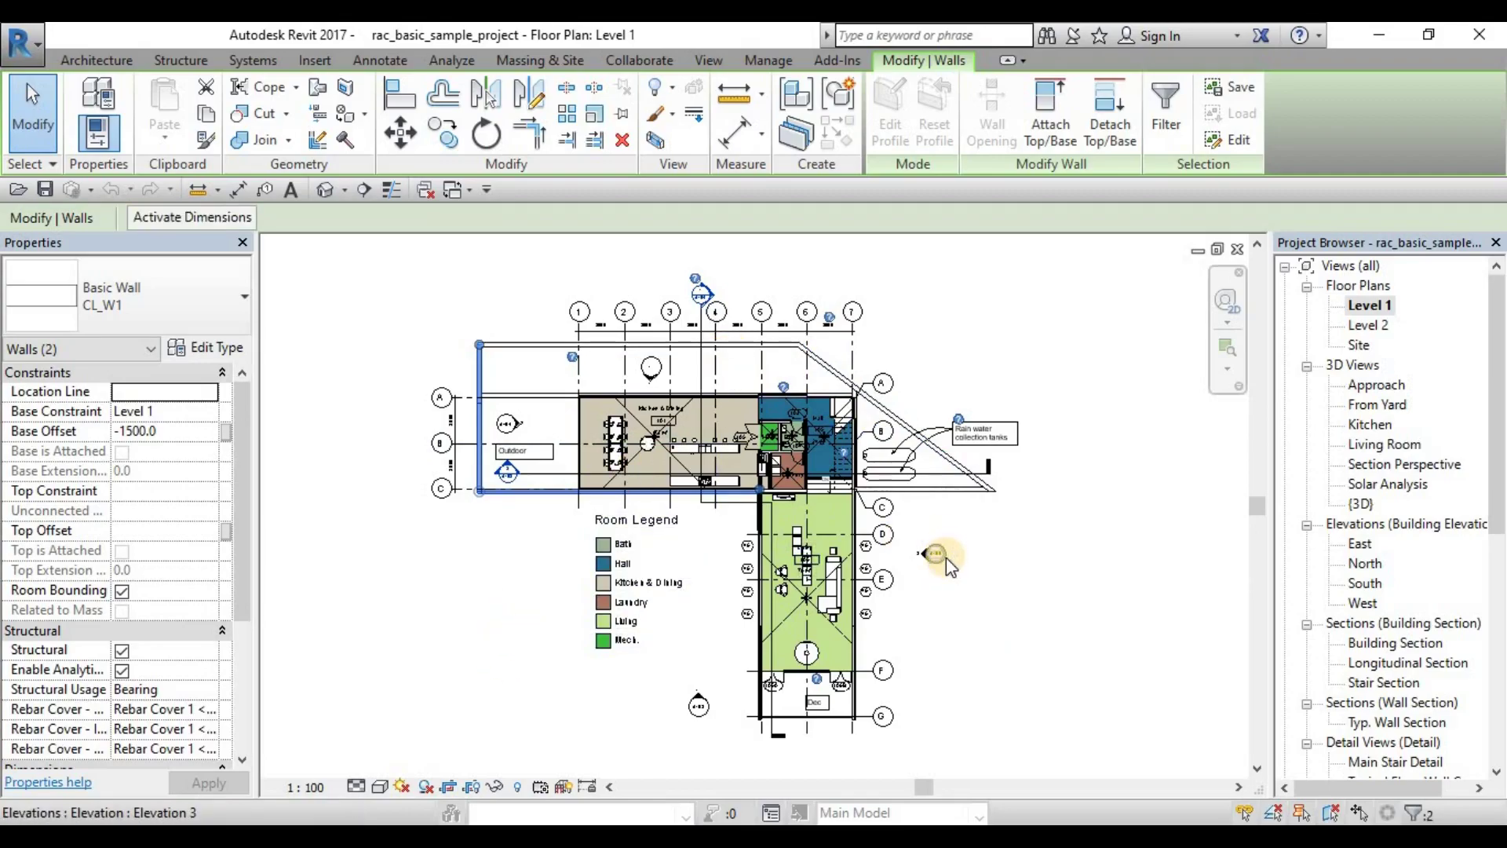
left_click(942, 491, "ctrl")
left_click(953, 665, "ctrl")
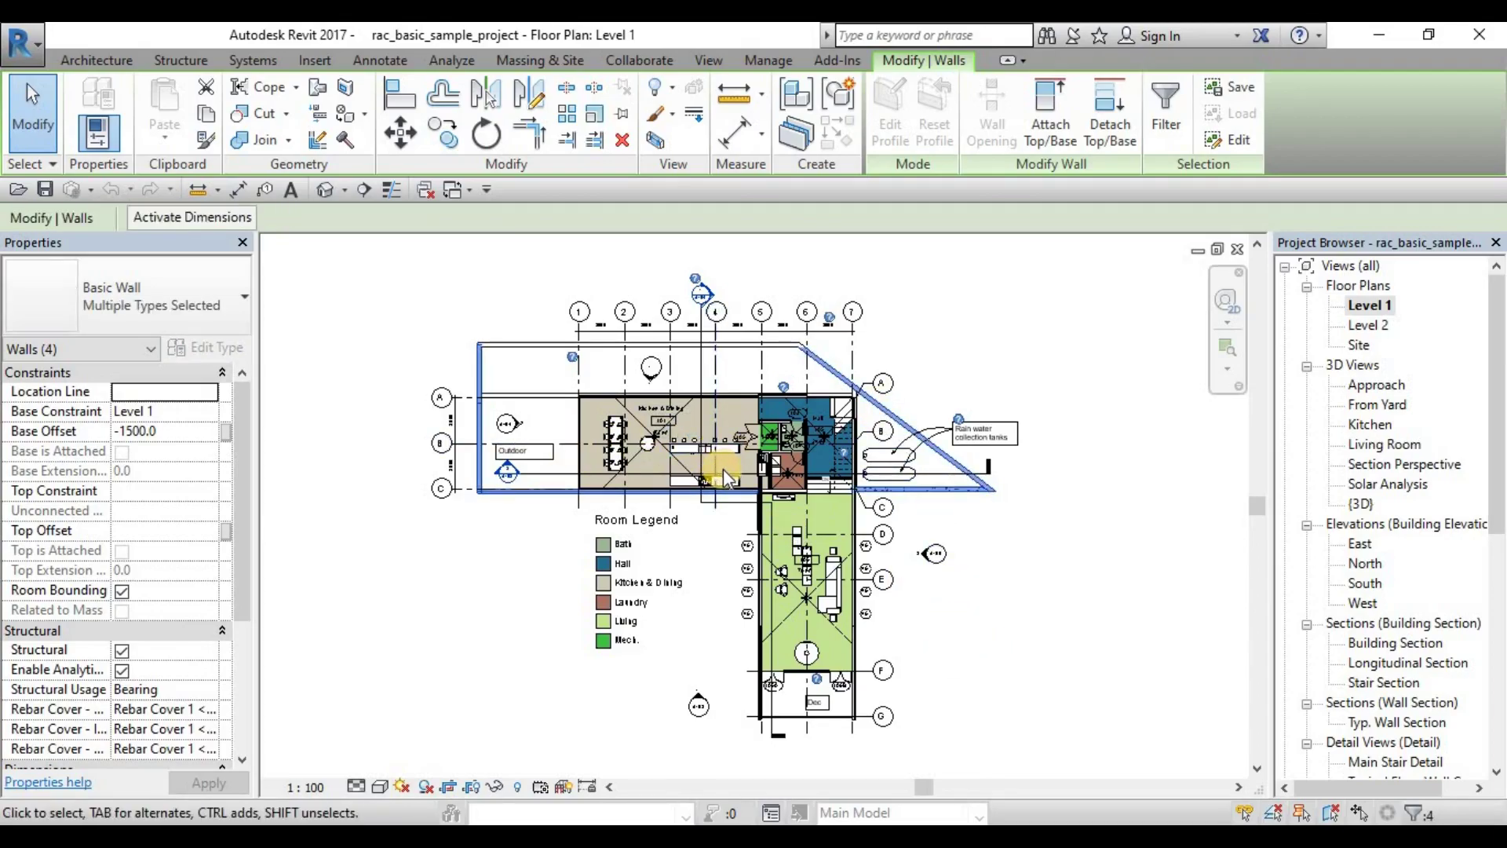
left_click(958, 545)
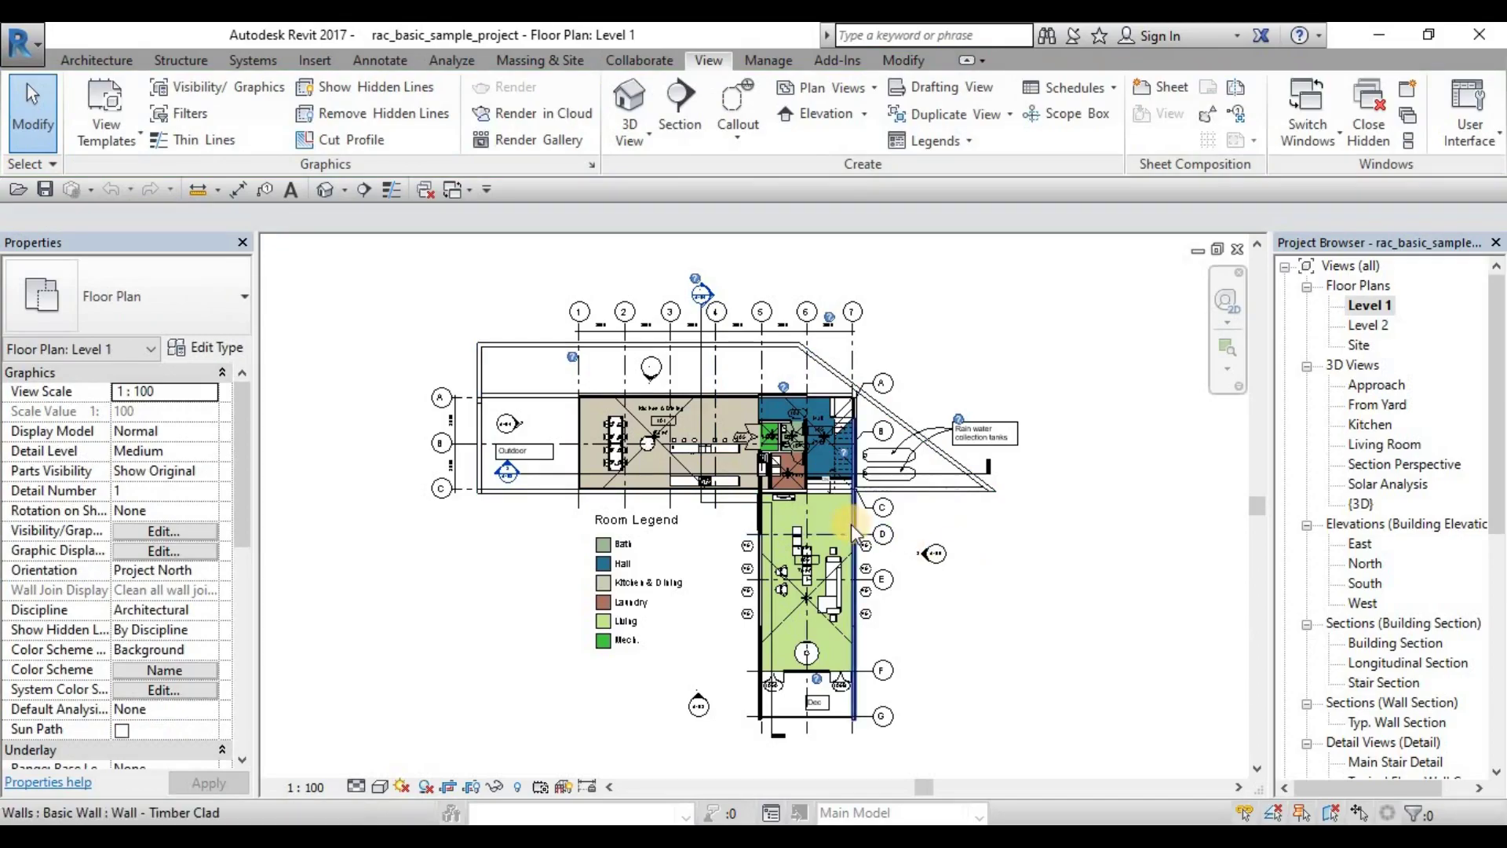
- Try window selections over the upper and lower parts of the plan and a crossing selection over the building, clearing each one
scroll(851, 525, "down", 1)
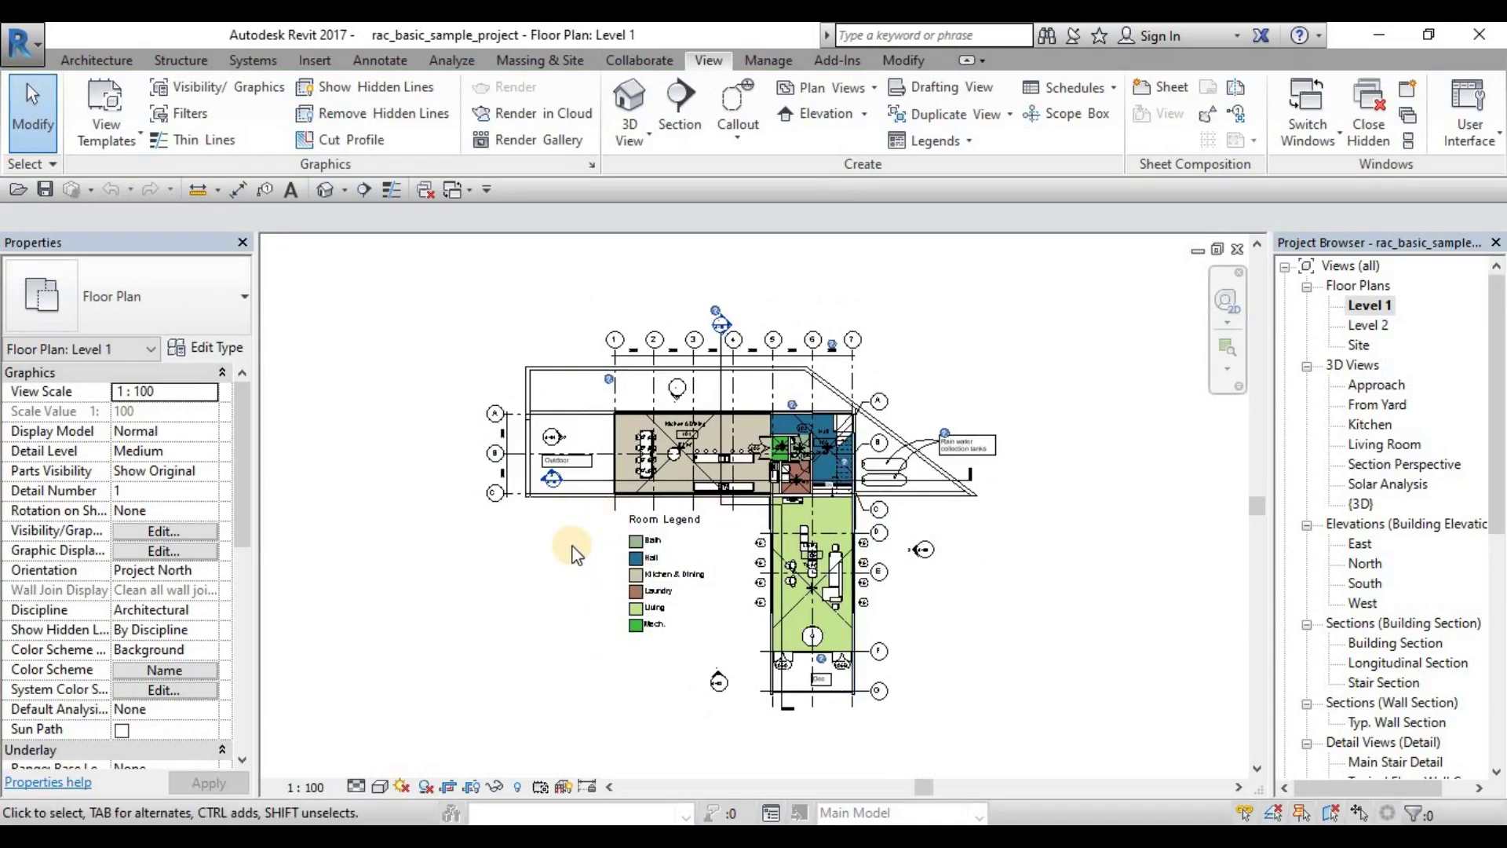
scroll(581, 561, "up", 1)
scroll(428, 355, "down", 1)
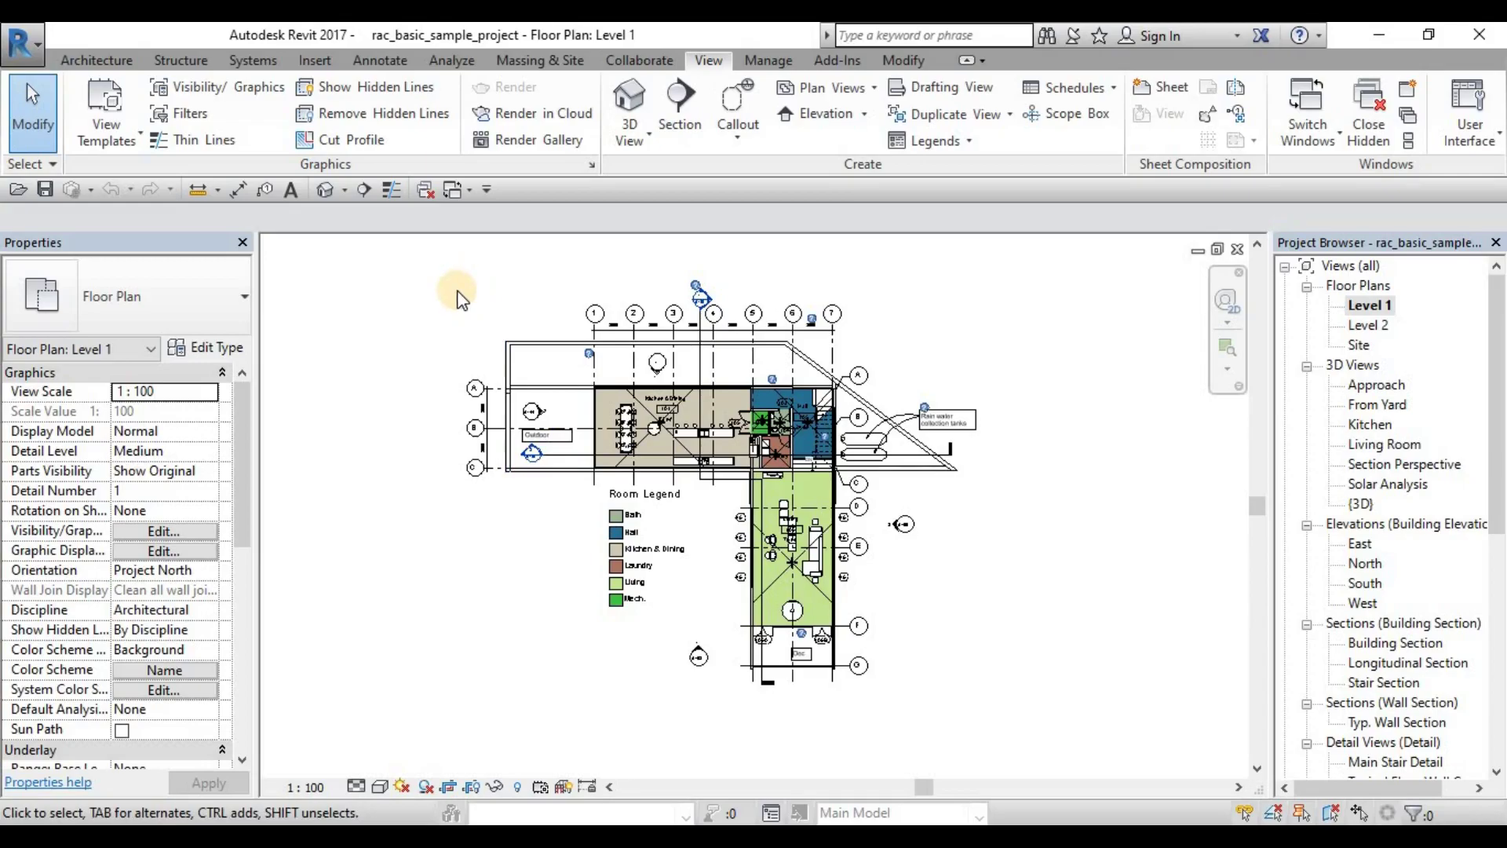
left_click_drag(455, 291, 1000, 502)
left_click(413, 695)
left_click_drag(389, 725, 1052, 541)
left_click(1121, 622)
left_click_drag(1113, 264, 572, 578)
left_click(1049, 640)
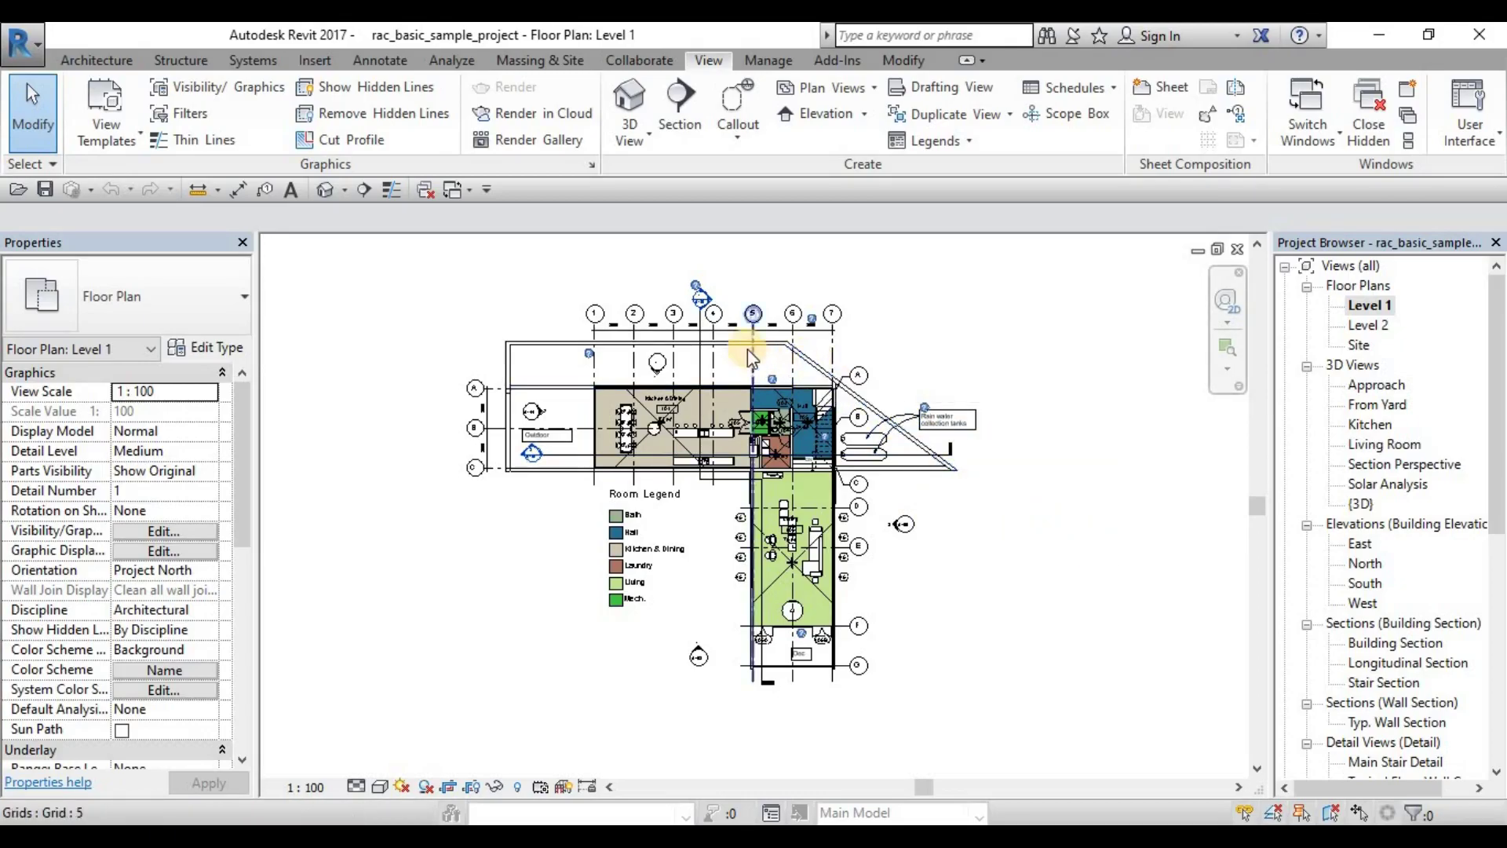
- Select the whole chain of connected walls starting from the slanted CL_W1 boundary wall, then clear the selection
scroll(747, 350, "up", 3)
scroll(813, 385, "down", 1)
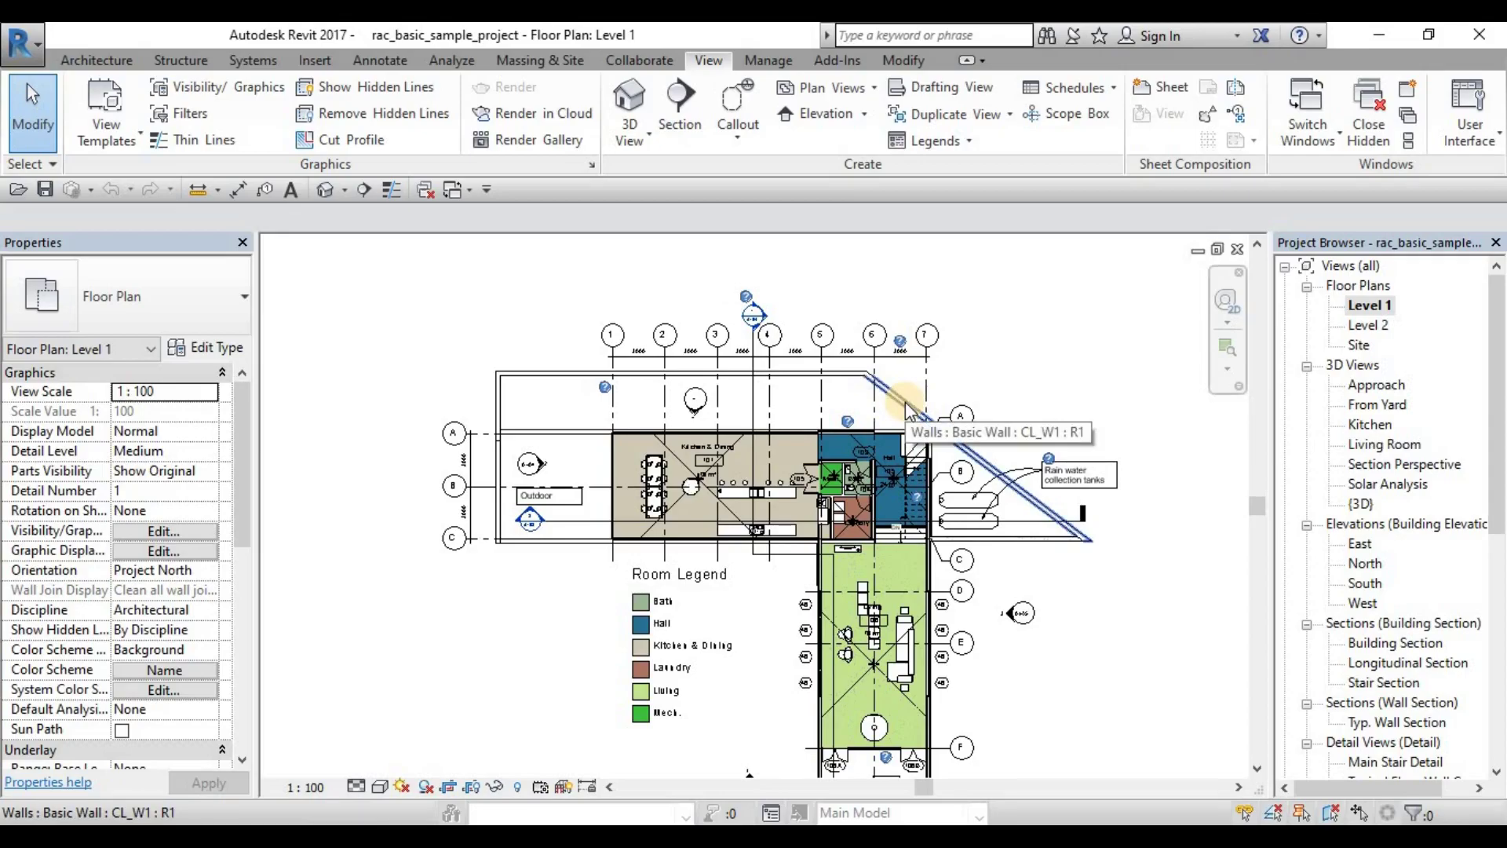
key("Tab")
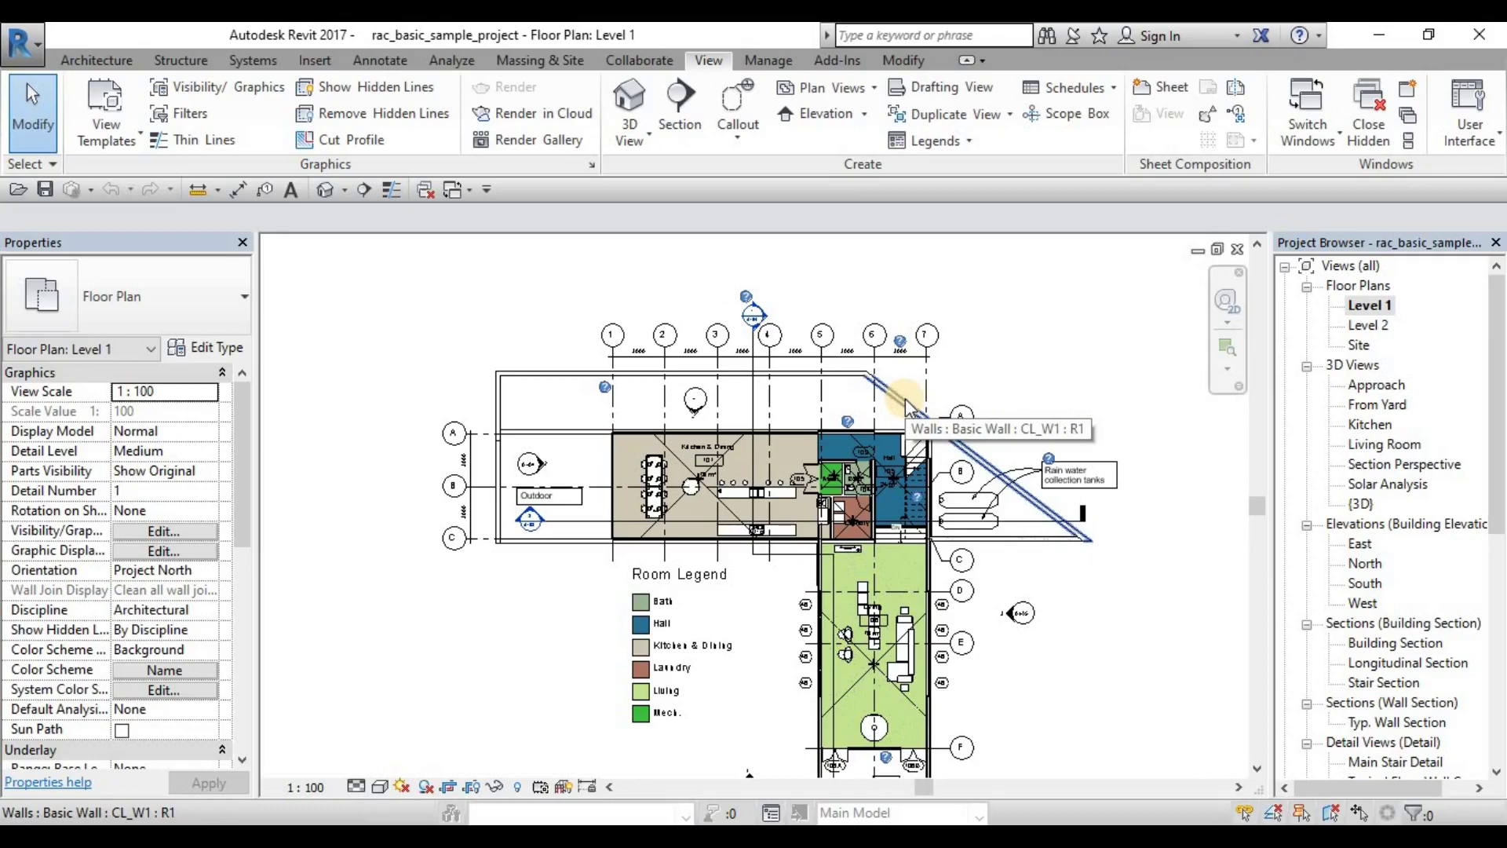
key("Tab")
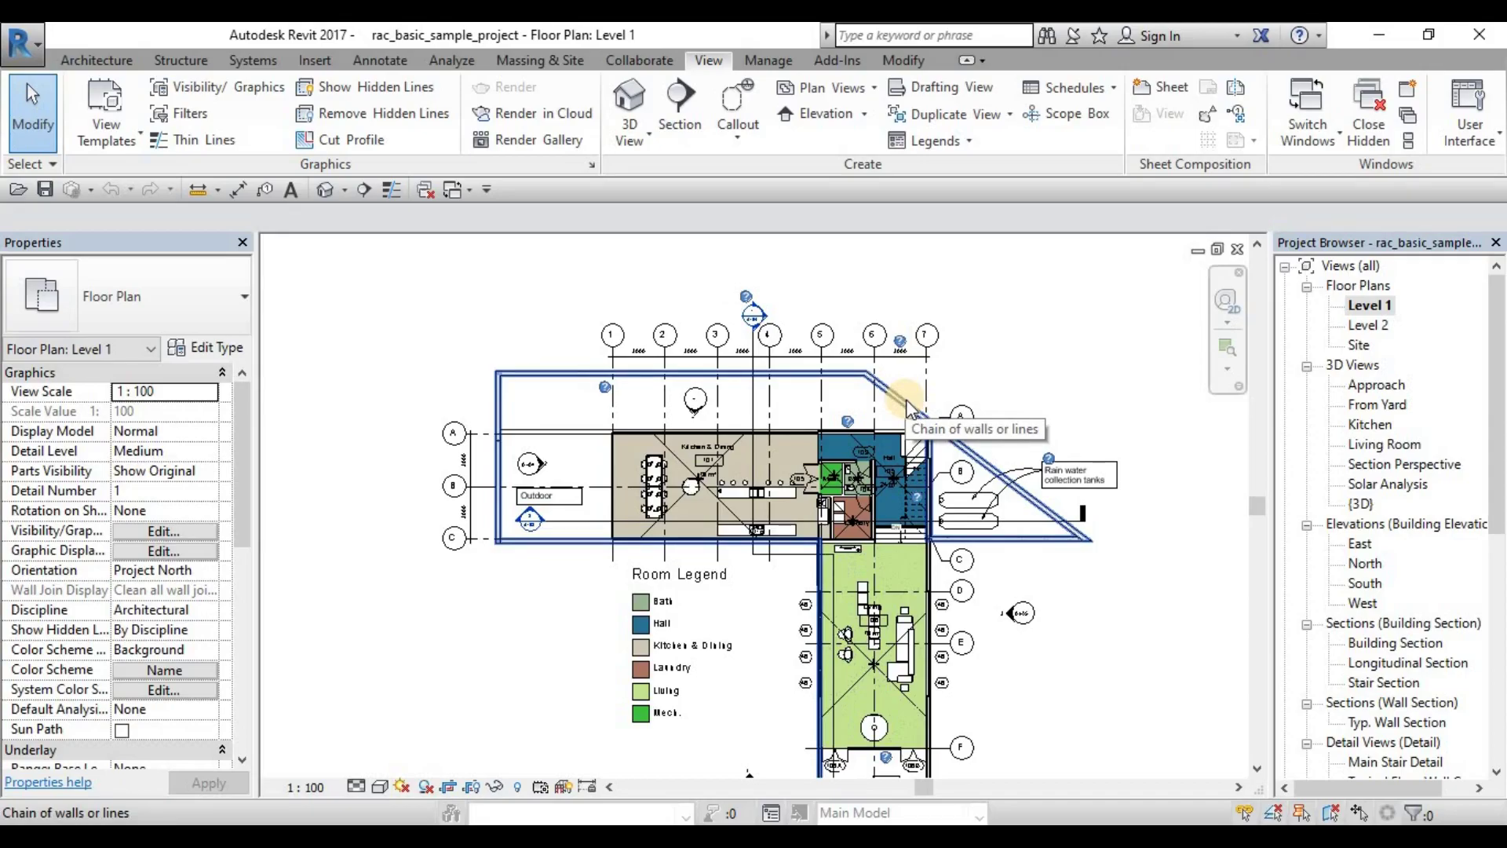
left_click(906, 398)
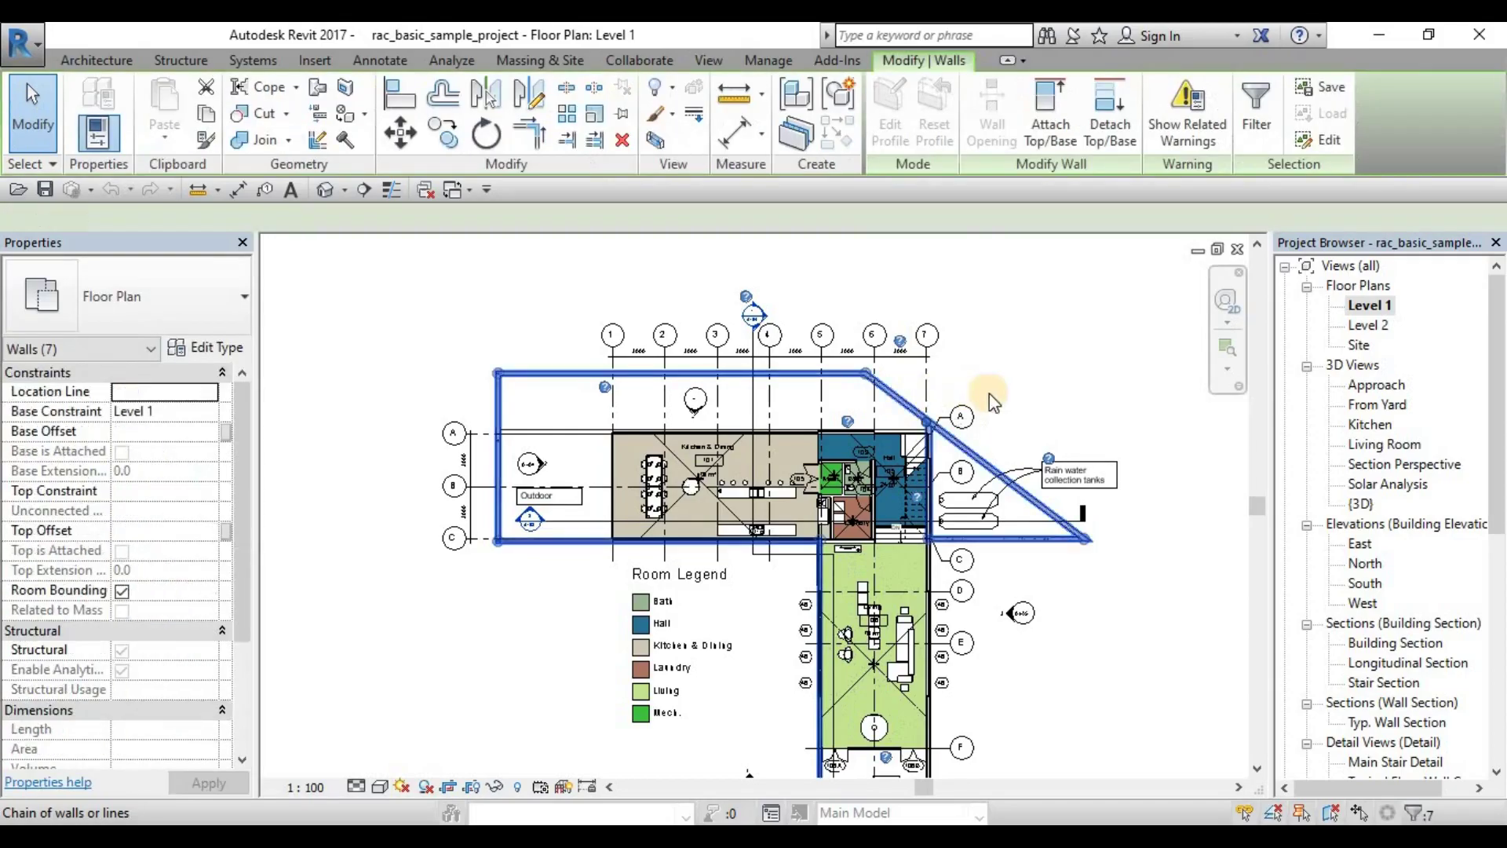
left_click(1064, 381)
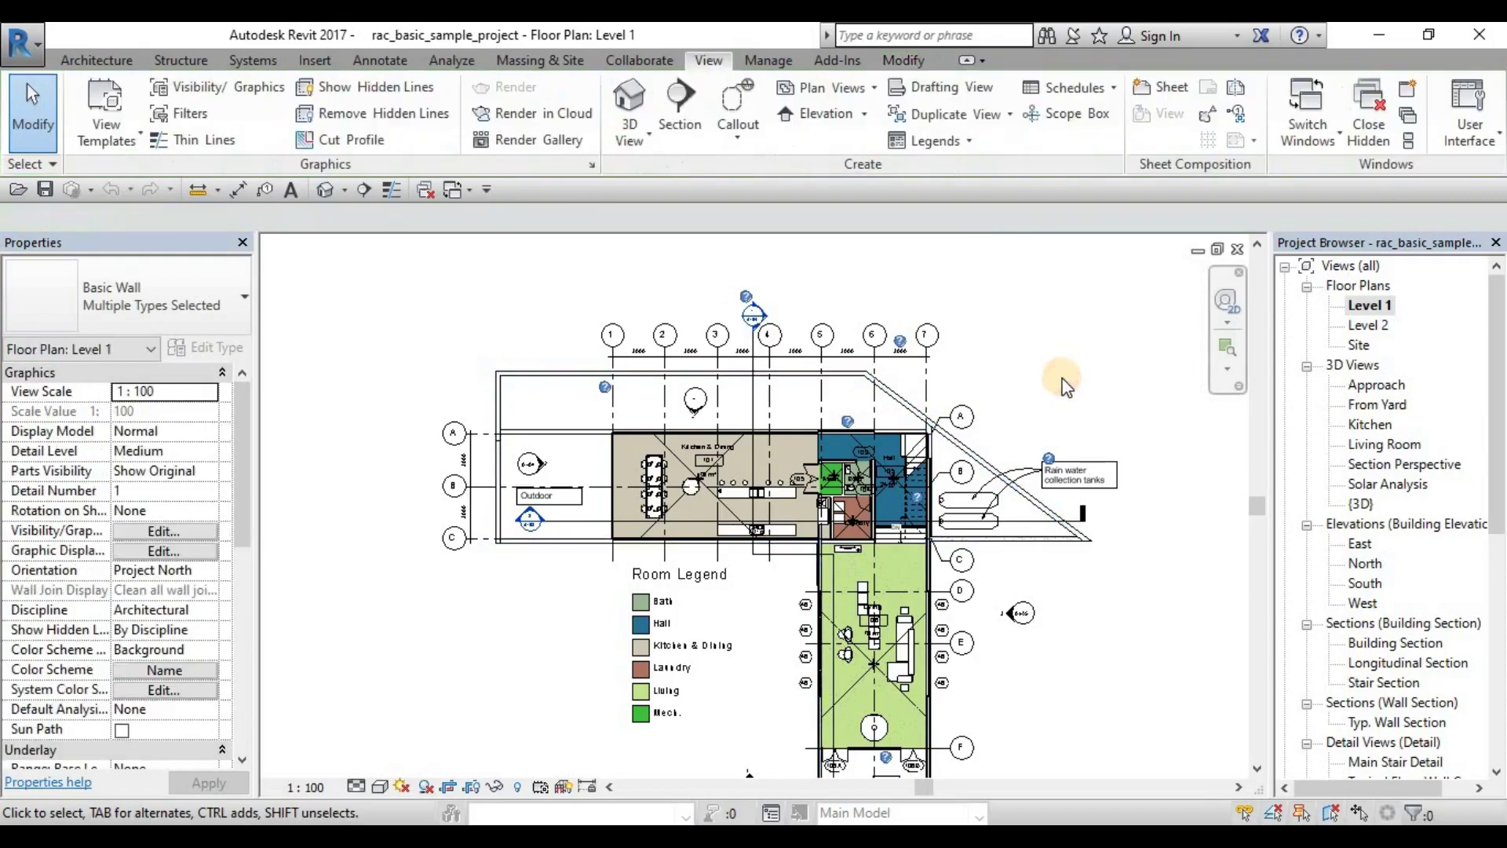
- Cycle the pre-selection highlight through the overlapping elements at the Kitchen & Dining curtain wall on grid A
scroll(684, 438, "up", 2)
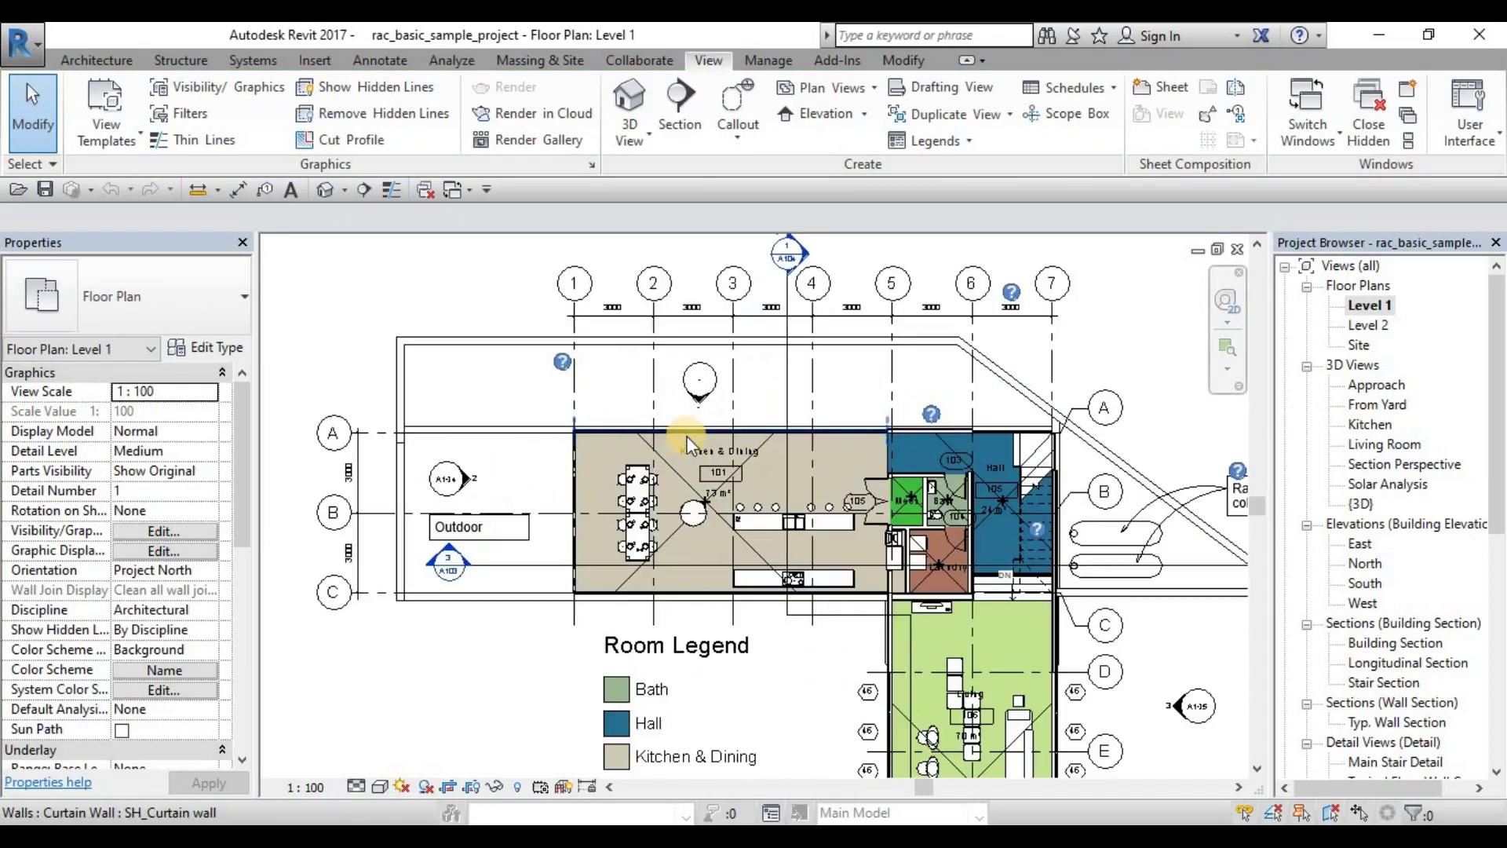
scroll(818, 482, "up", 2)
middle_click_drag(797, 419, 692, 402)
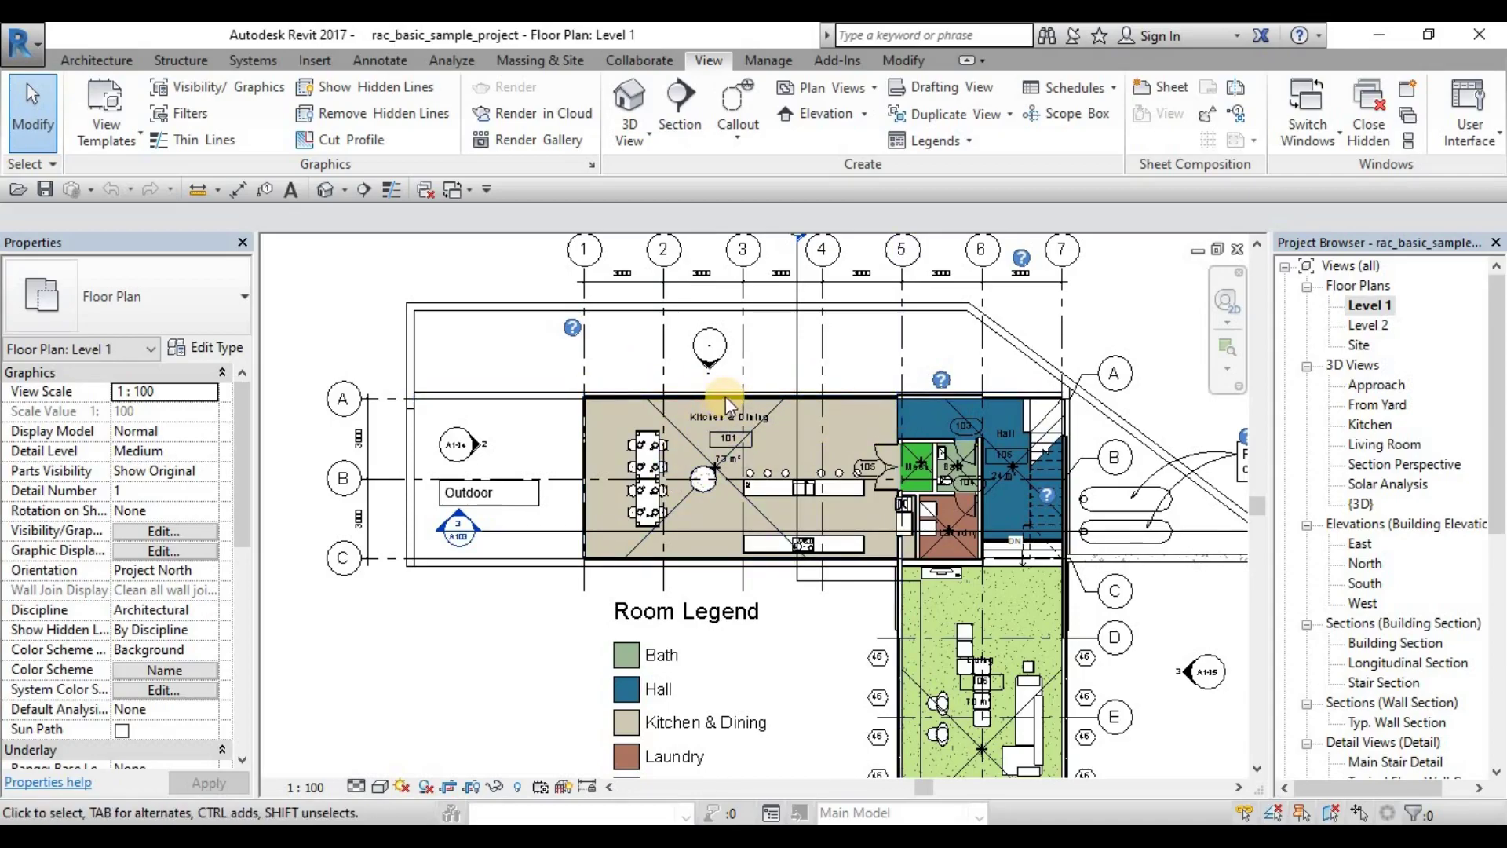
key("Tab")
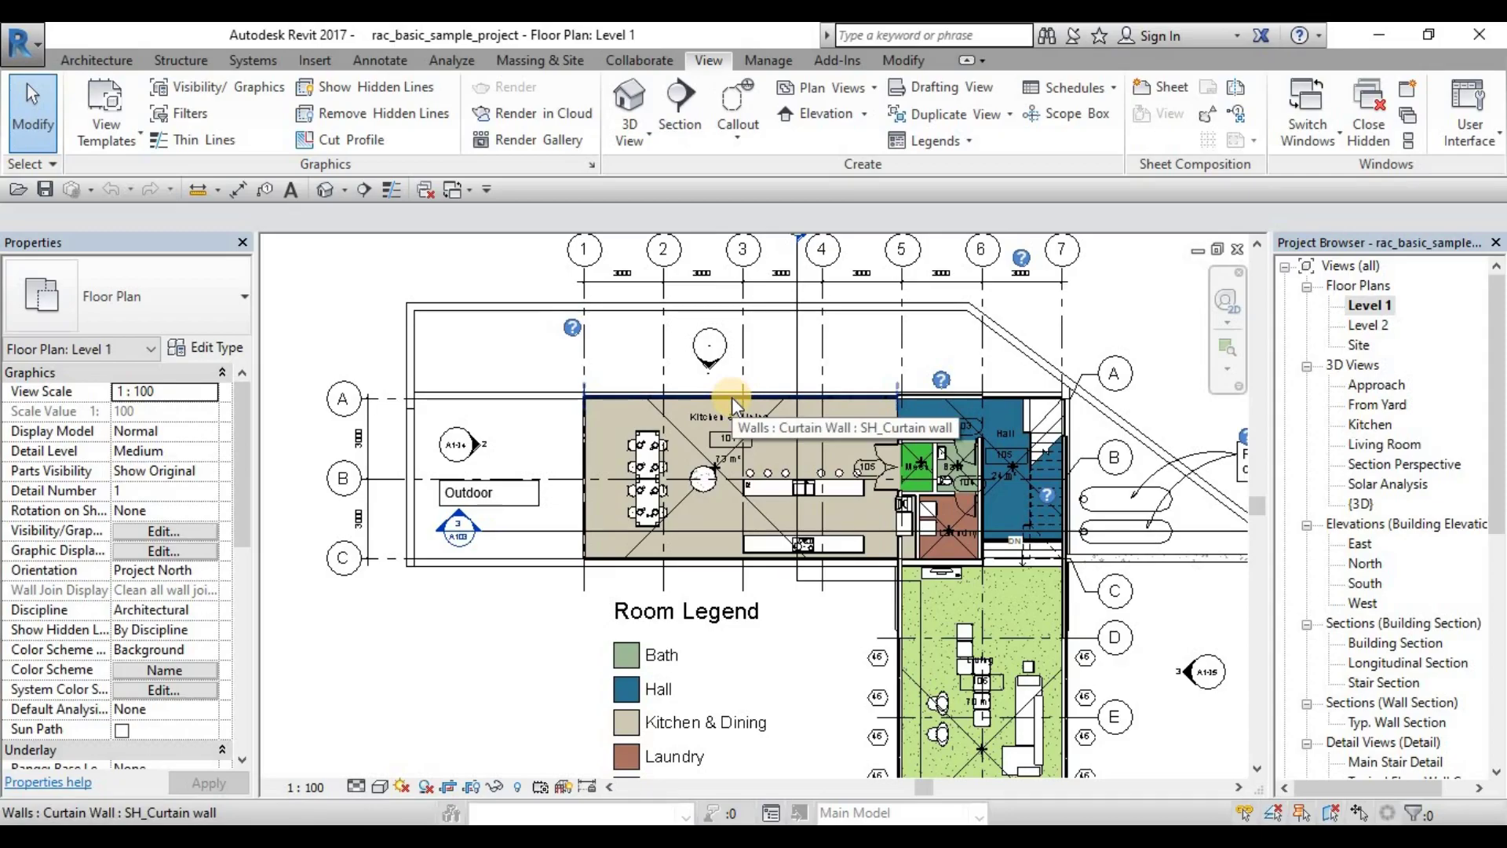
key("Tab")
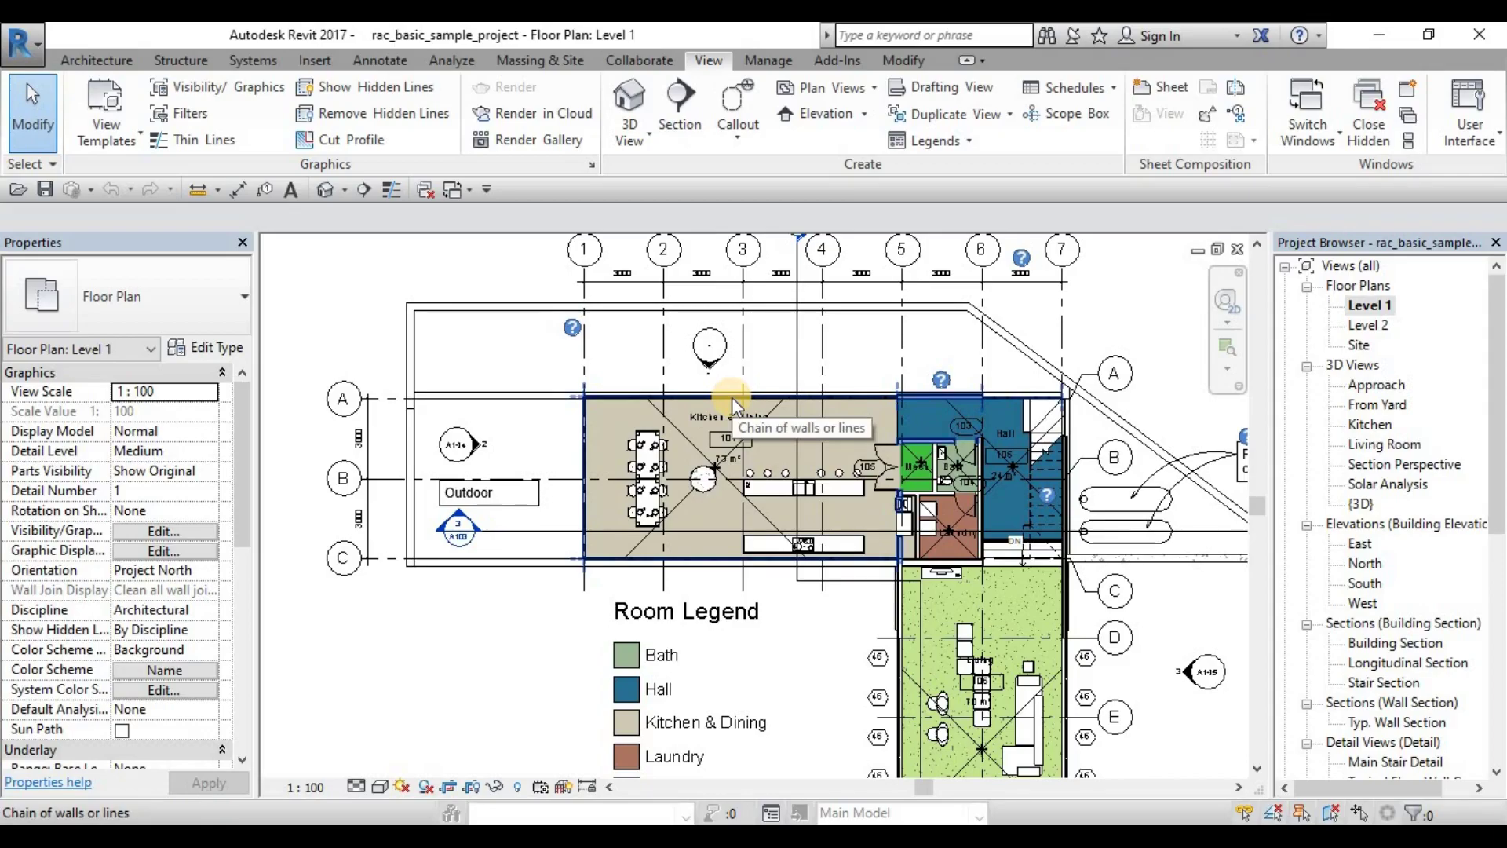
key("Tab")
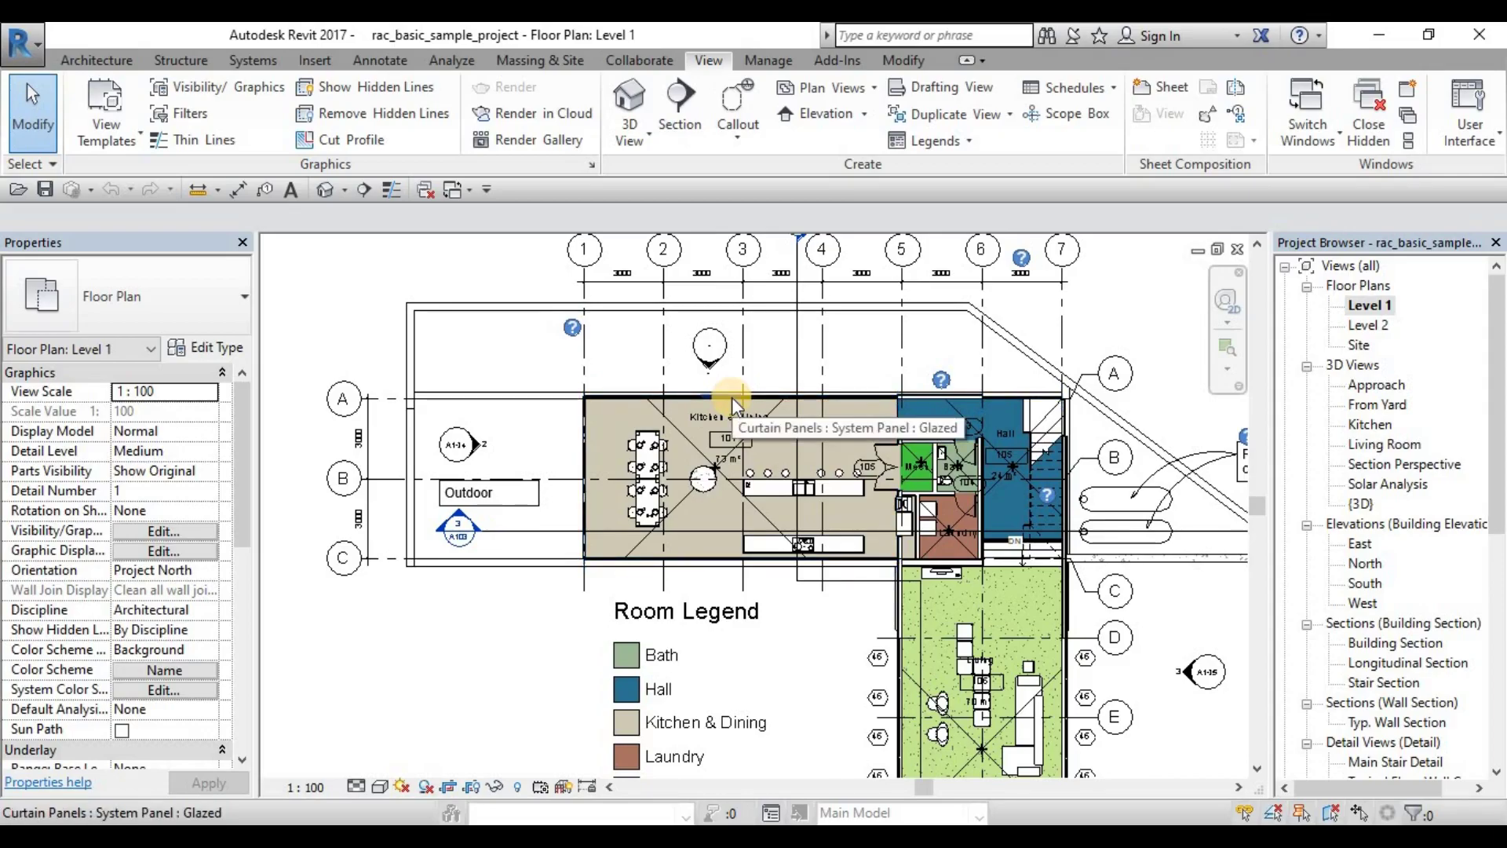
key("Tab")
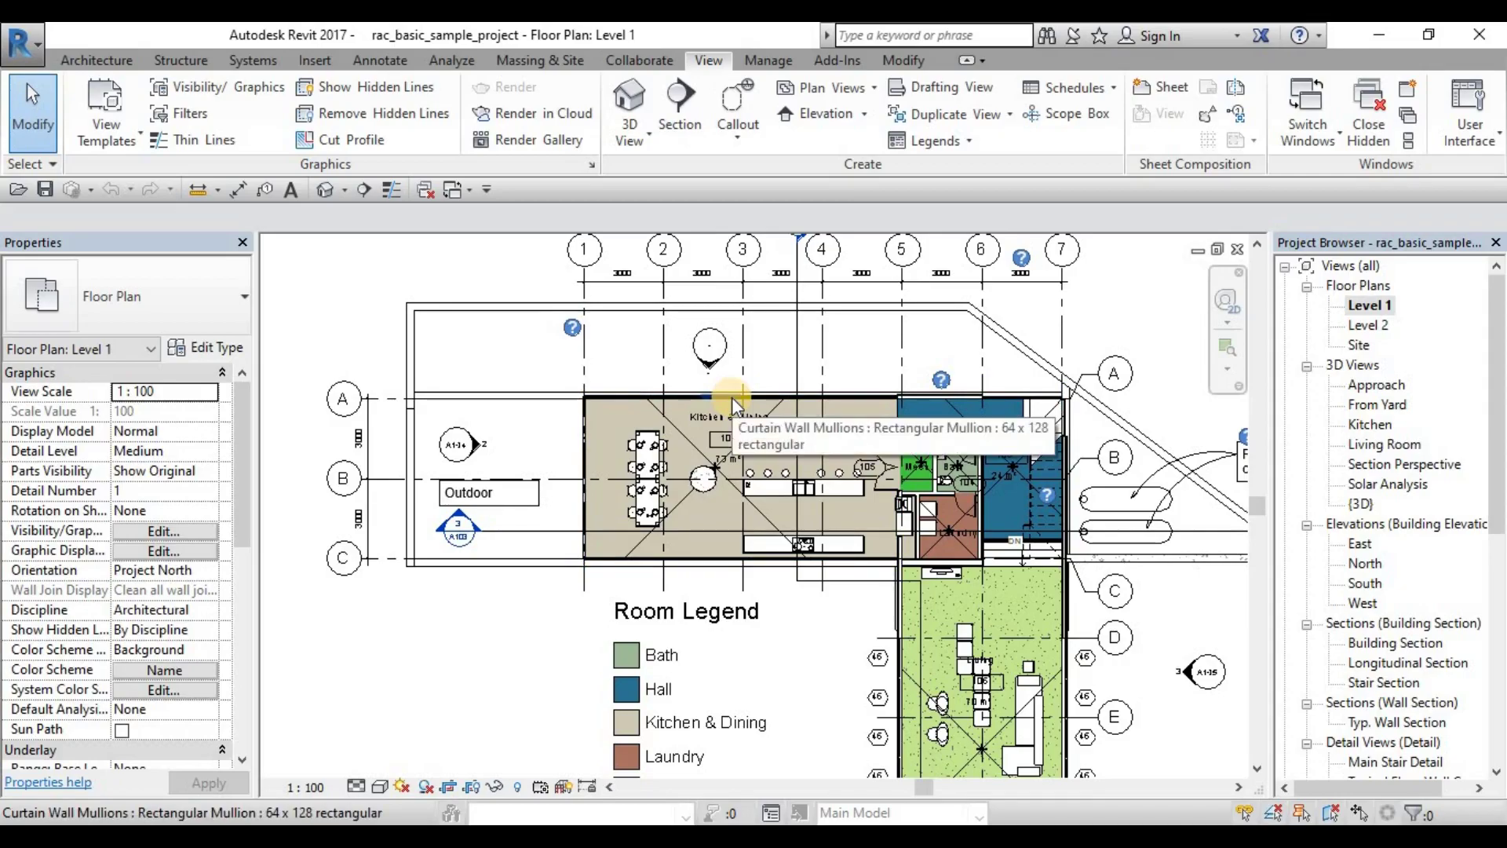
key("Tab")
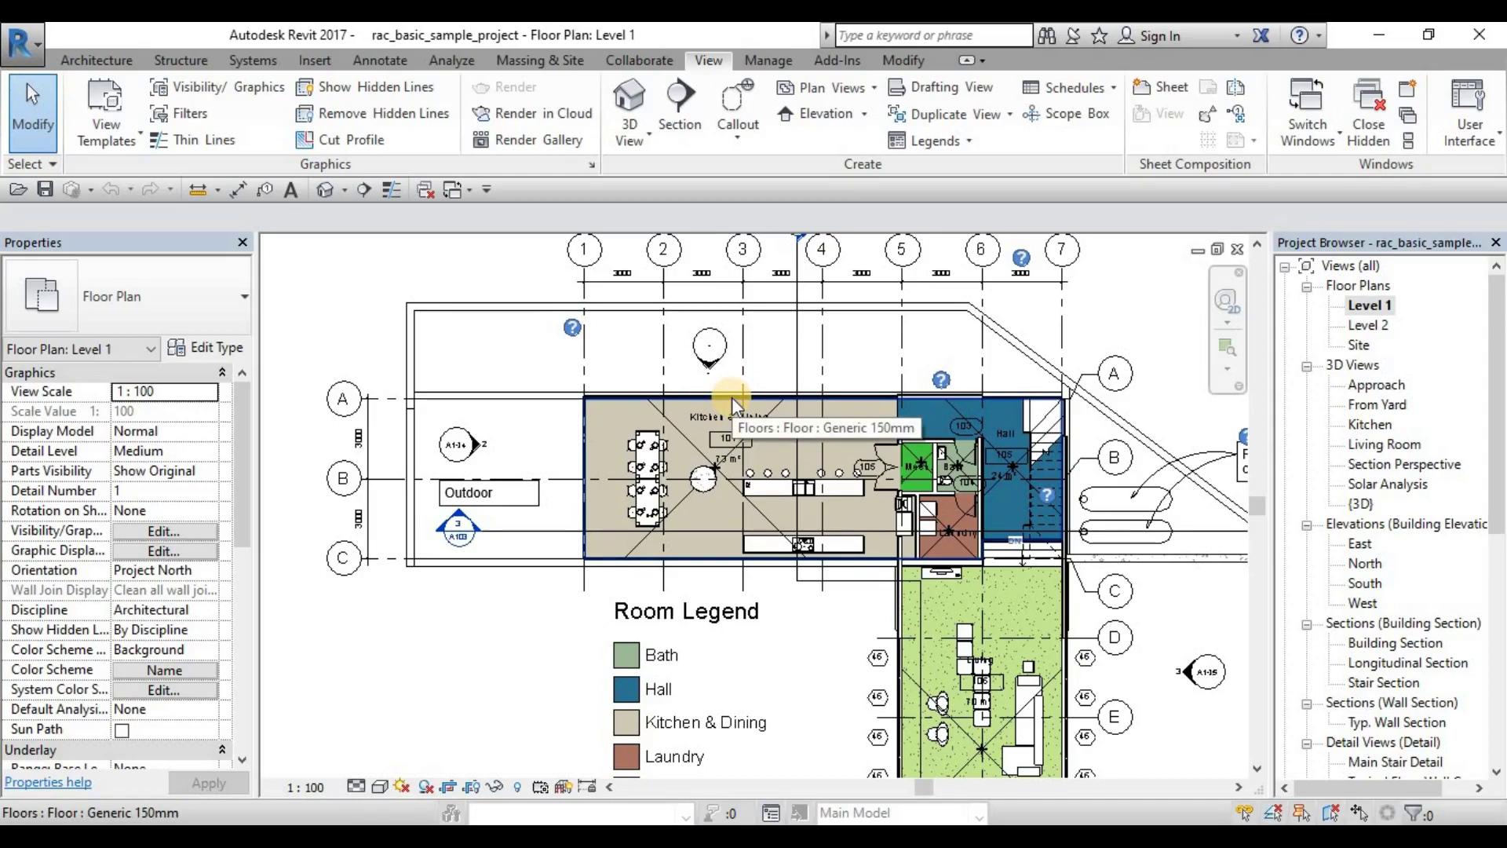
key("Tab")
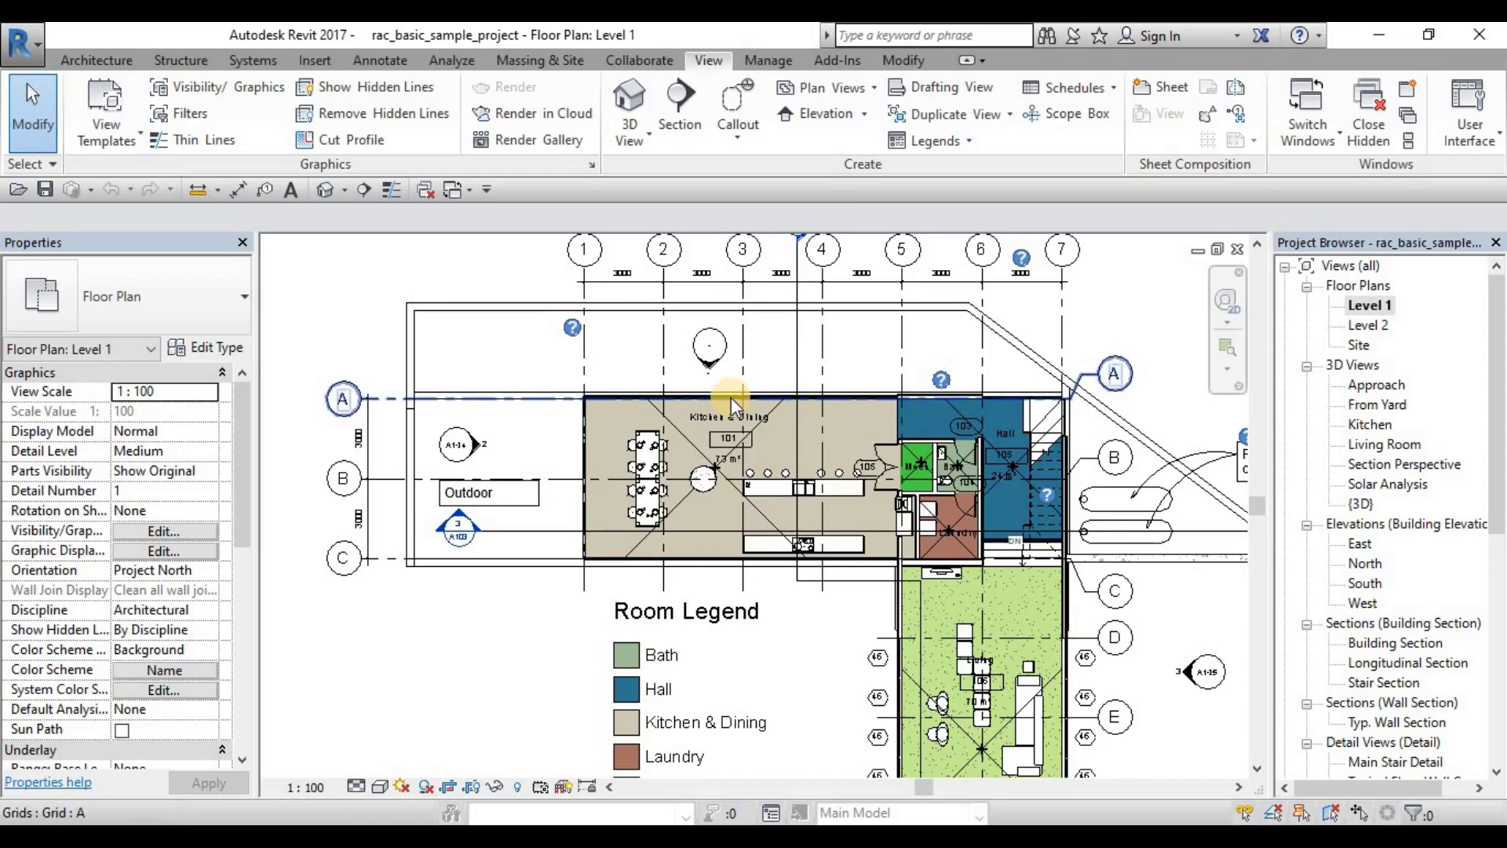
key("Tab")
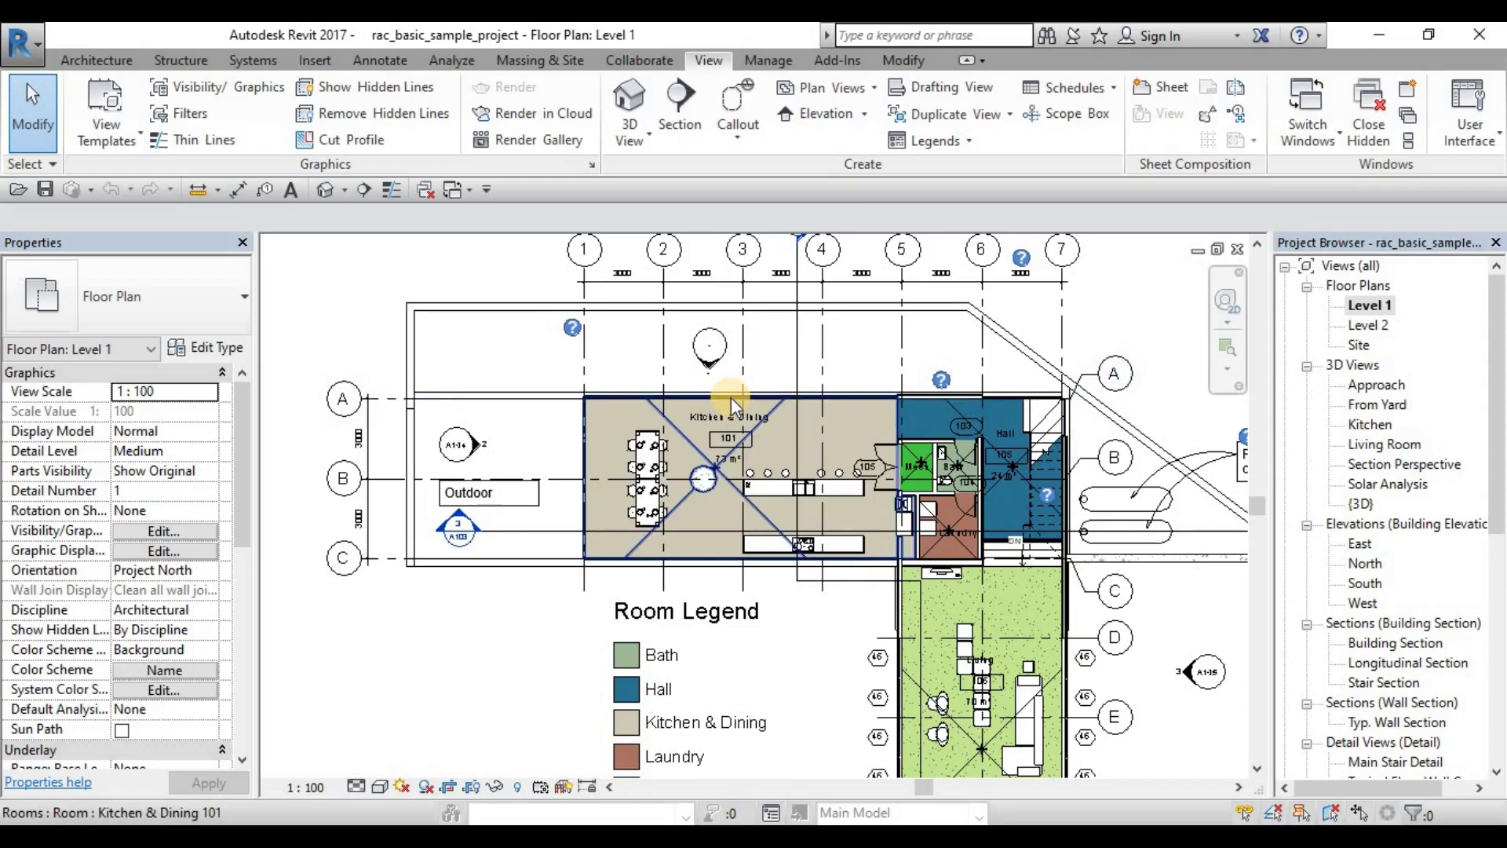
key("Tab")
key("Tab")
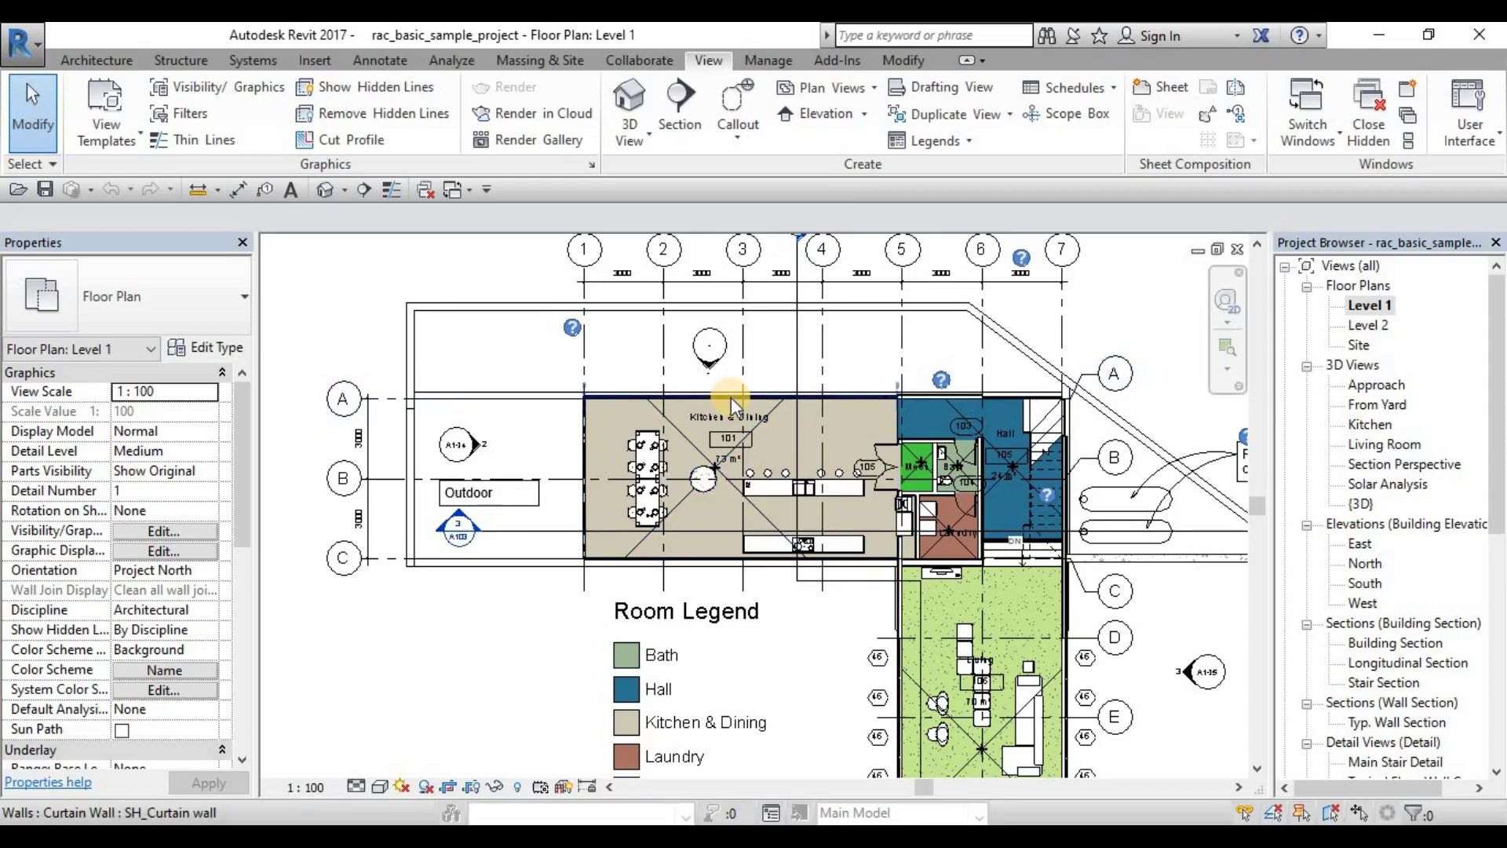
key("Tab")
key("Tab")
key("Tab")
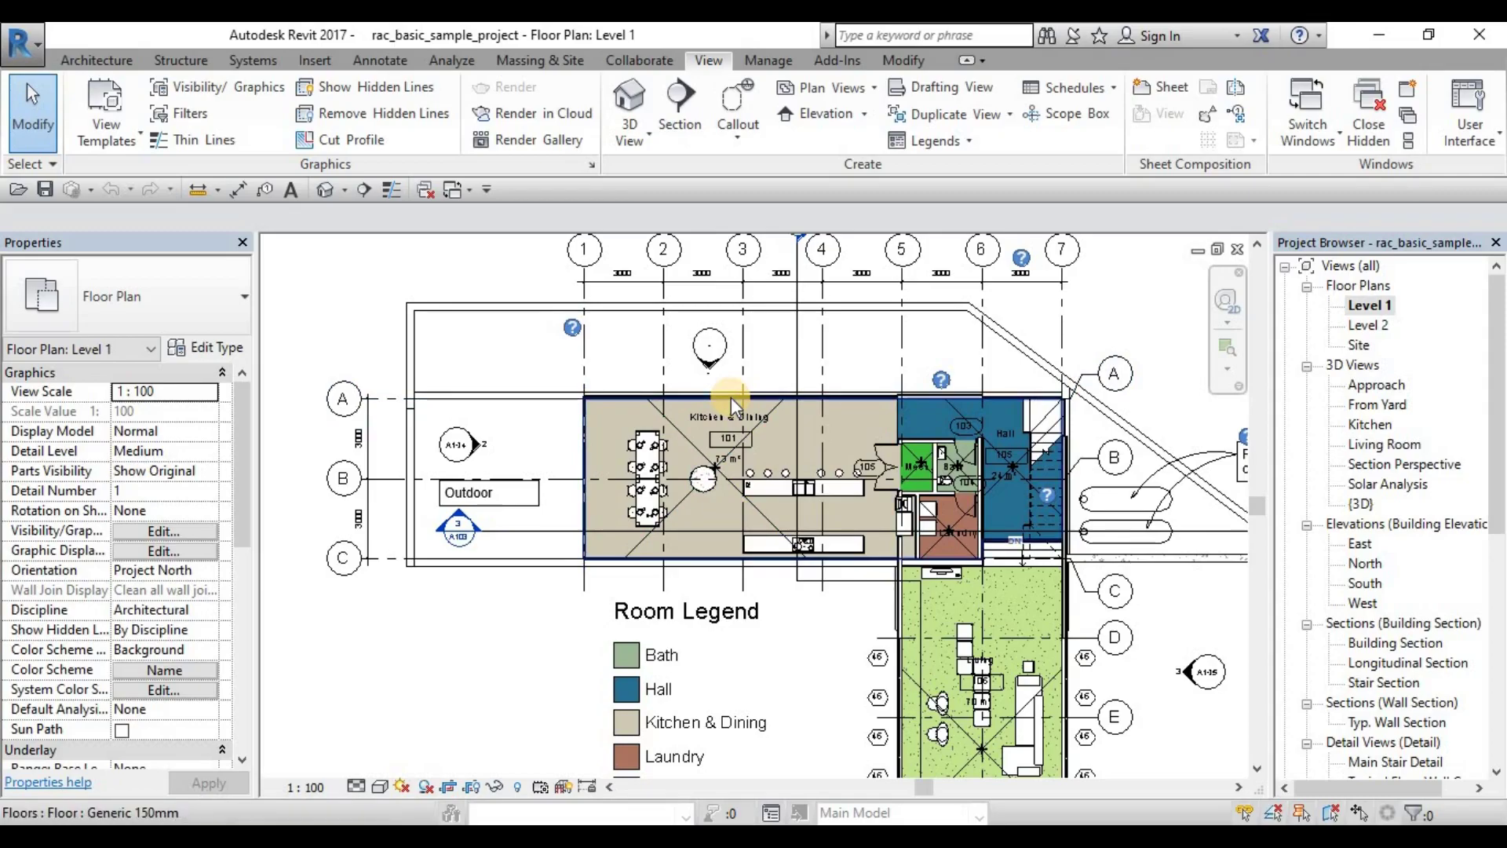
key("Tab")
key("Tab")
key("Tab")
key("Tab")
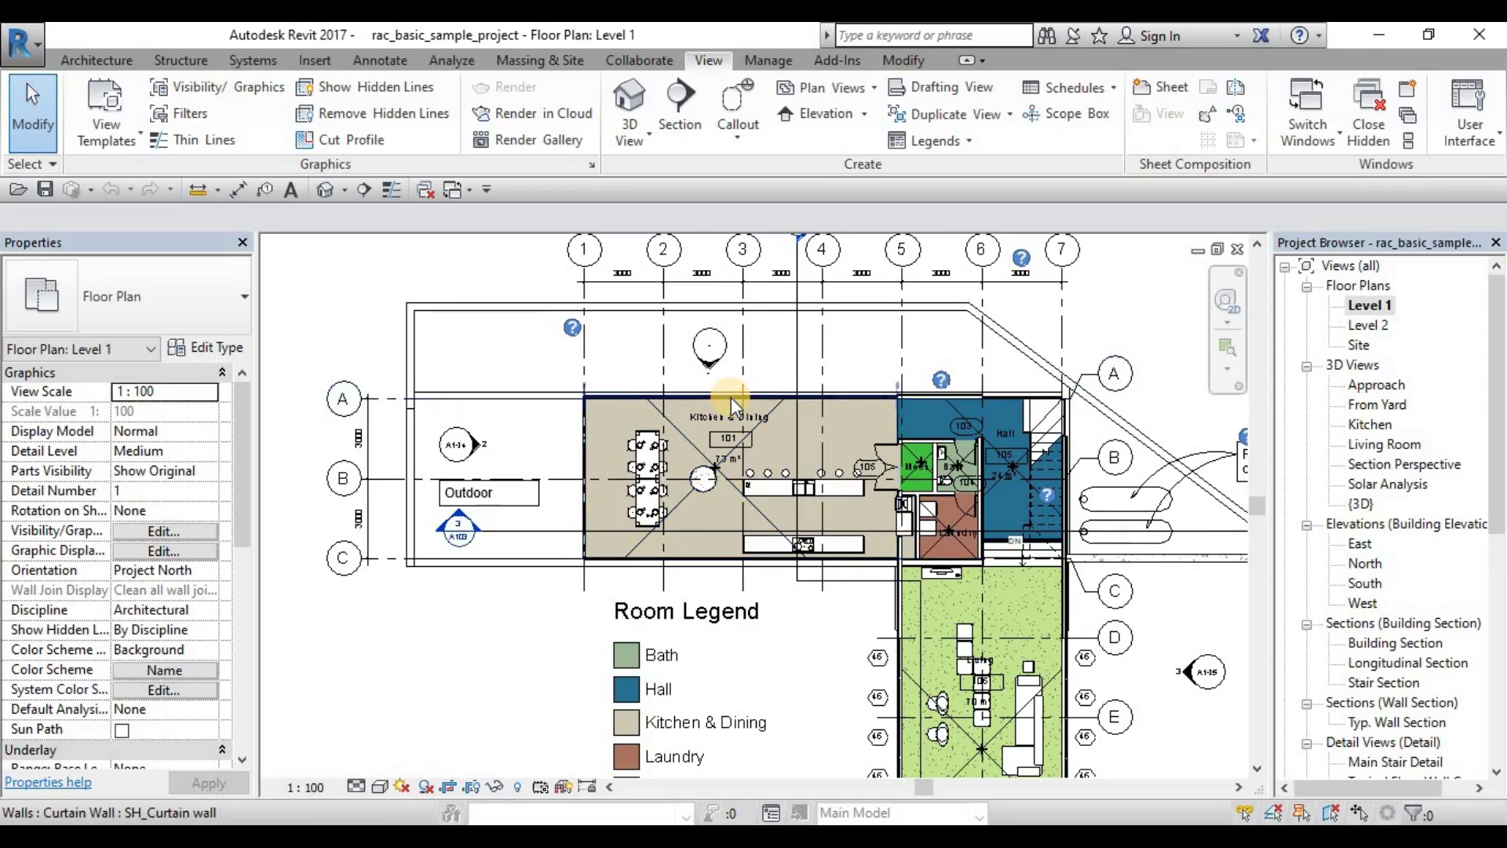
key("Tab")
key("Tab")
key("Tab")
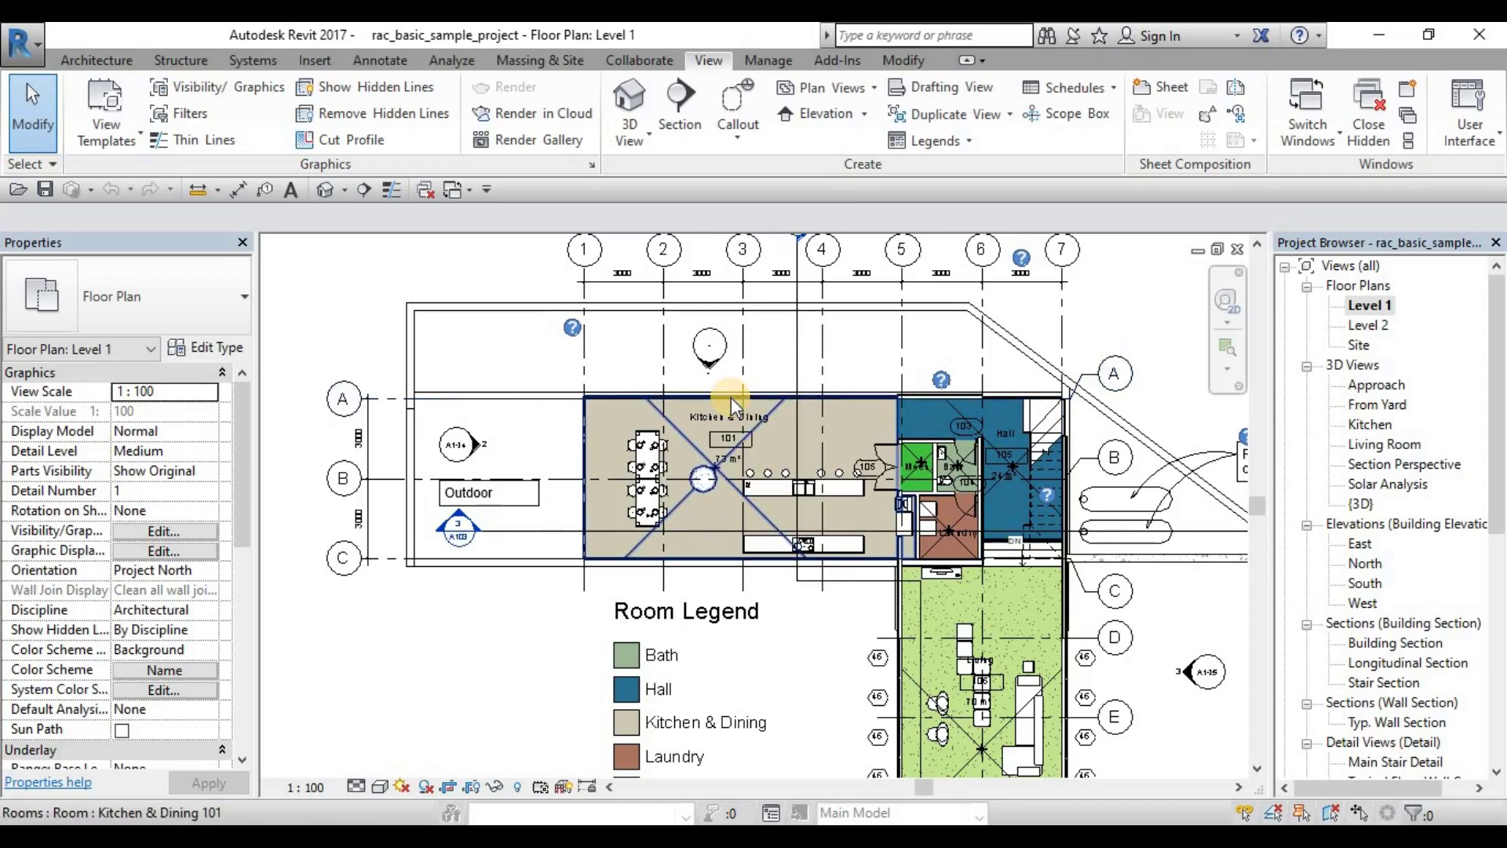
key("Tab")
key("Tab")
key("Tab")
key("Tab")
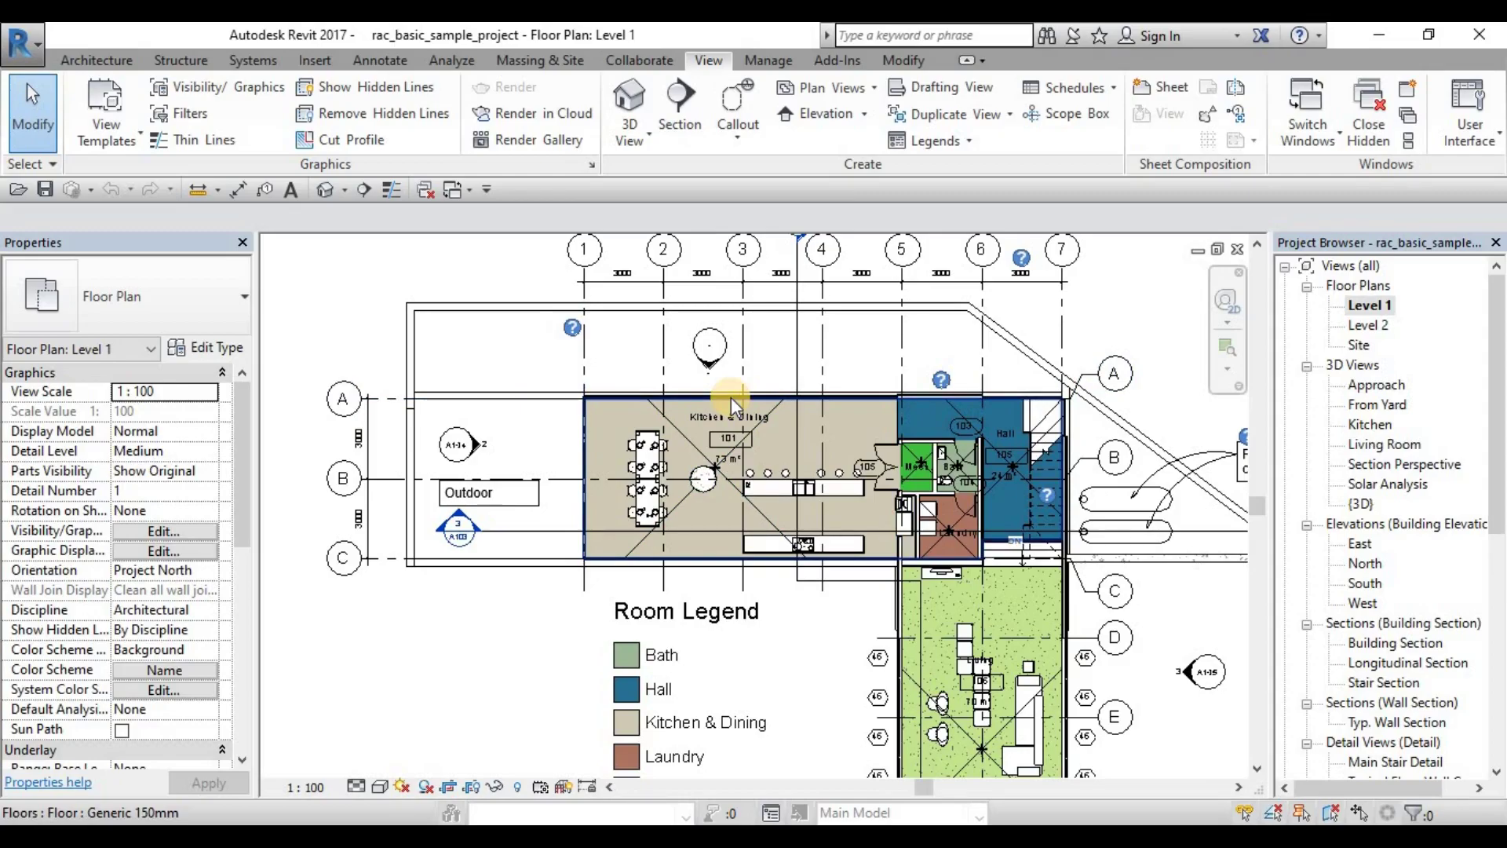
key("Tab")
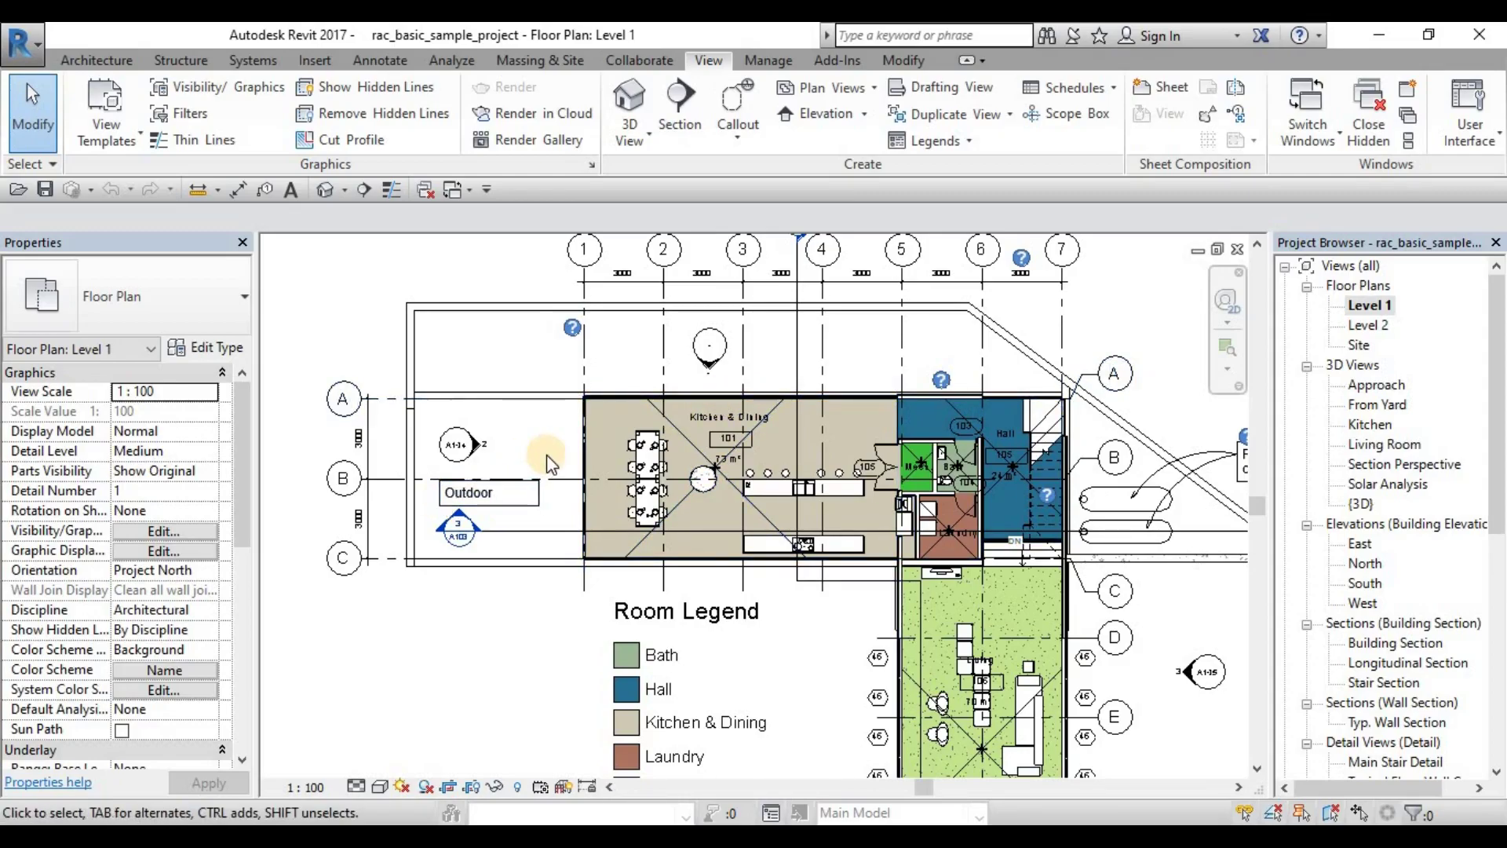
- Select the building's elements with a crossing selection over the plan, clear it, and repeat it over a slightly larger area
scroll(547, 455, "down", 1)
scroll(850, 454, "down", 2)
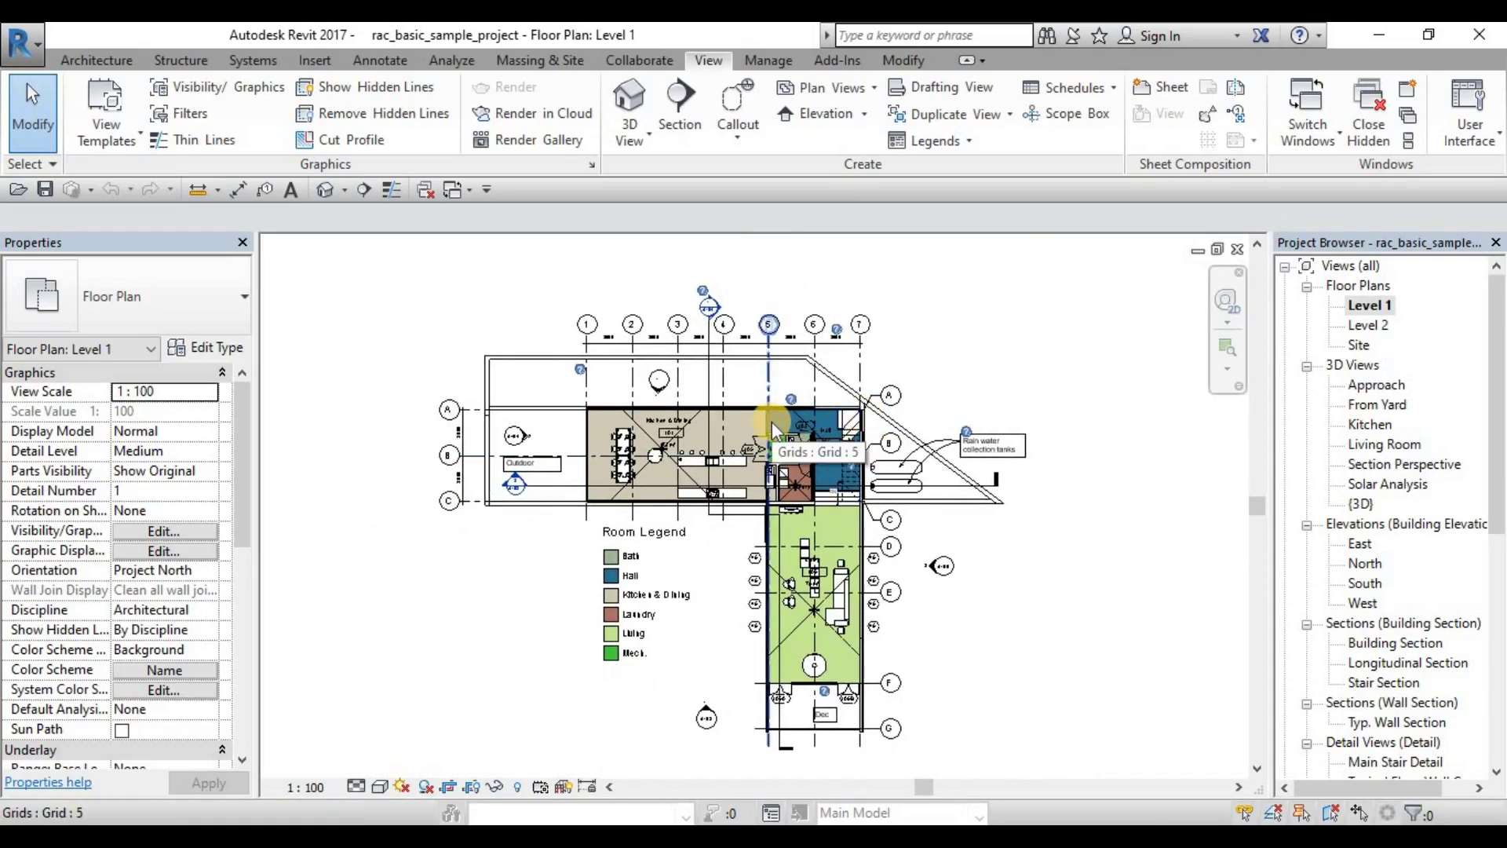
left_click_drag(1096, 304, 673, 561)
left_click_drag(586, 608, 549, 628)
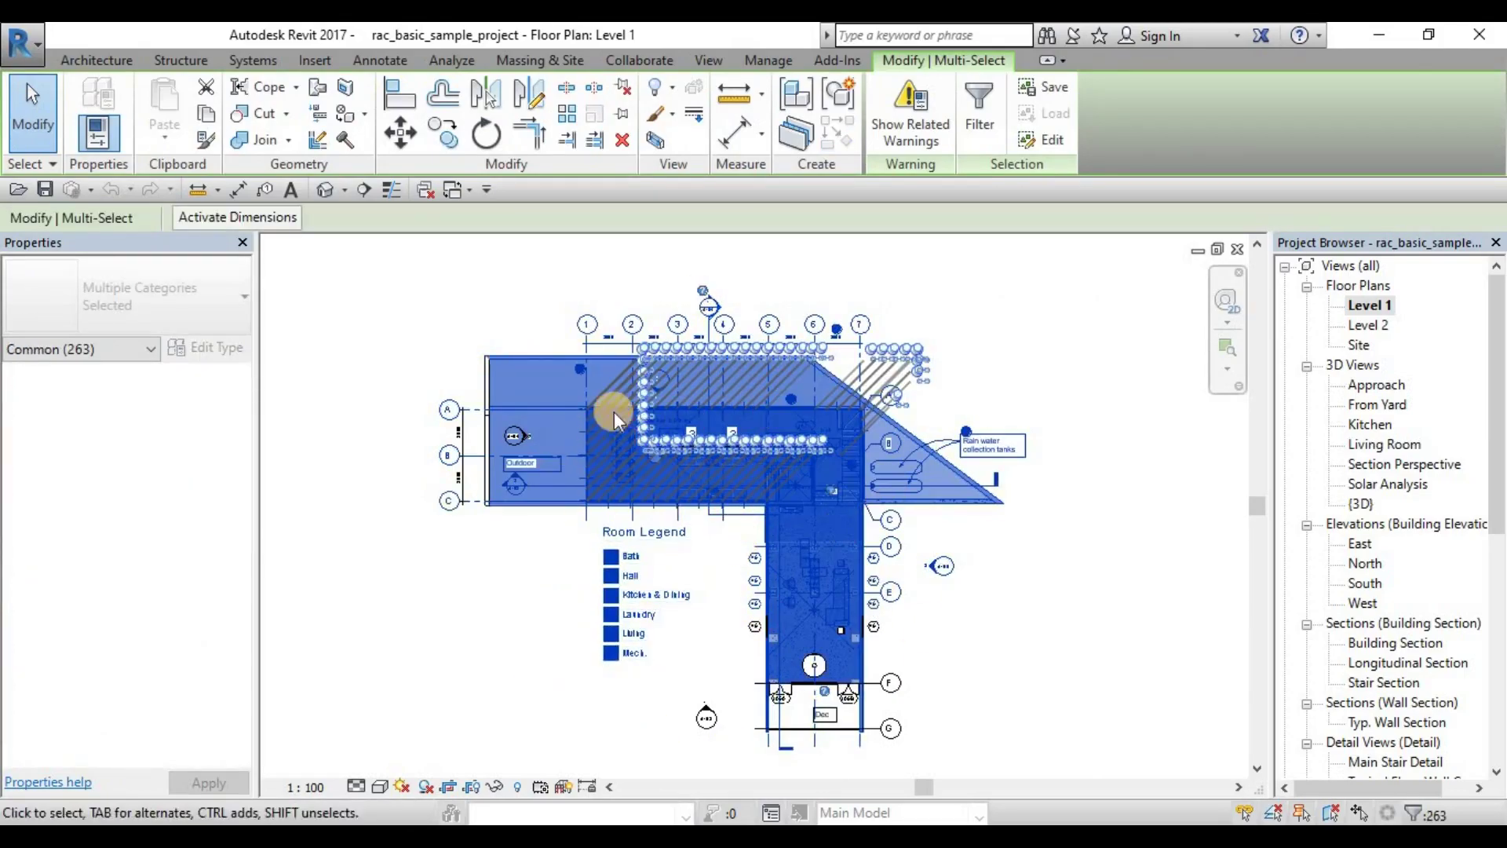
left_click(1121, 285)
left_click_drag(1119, 285, 535, 616)
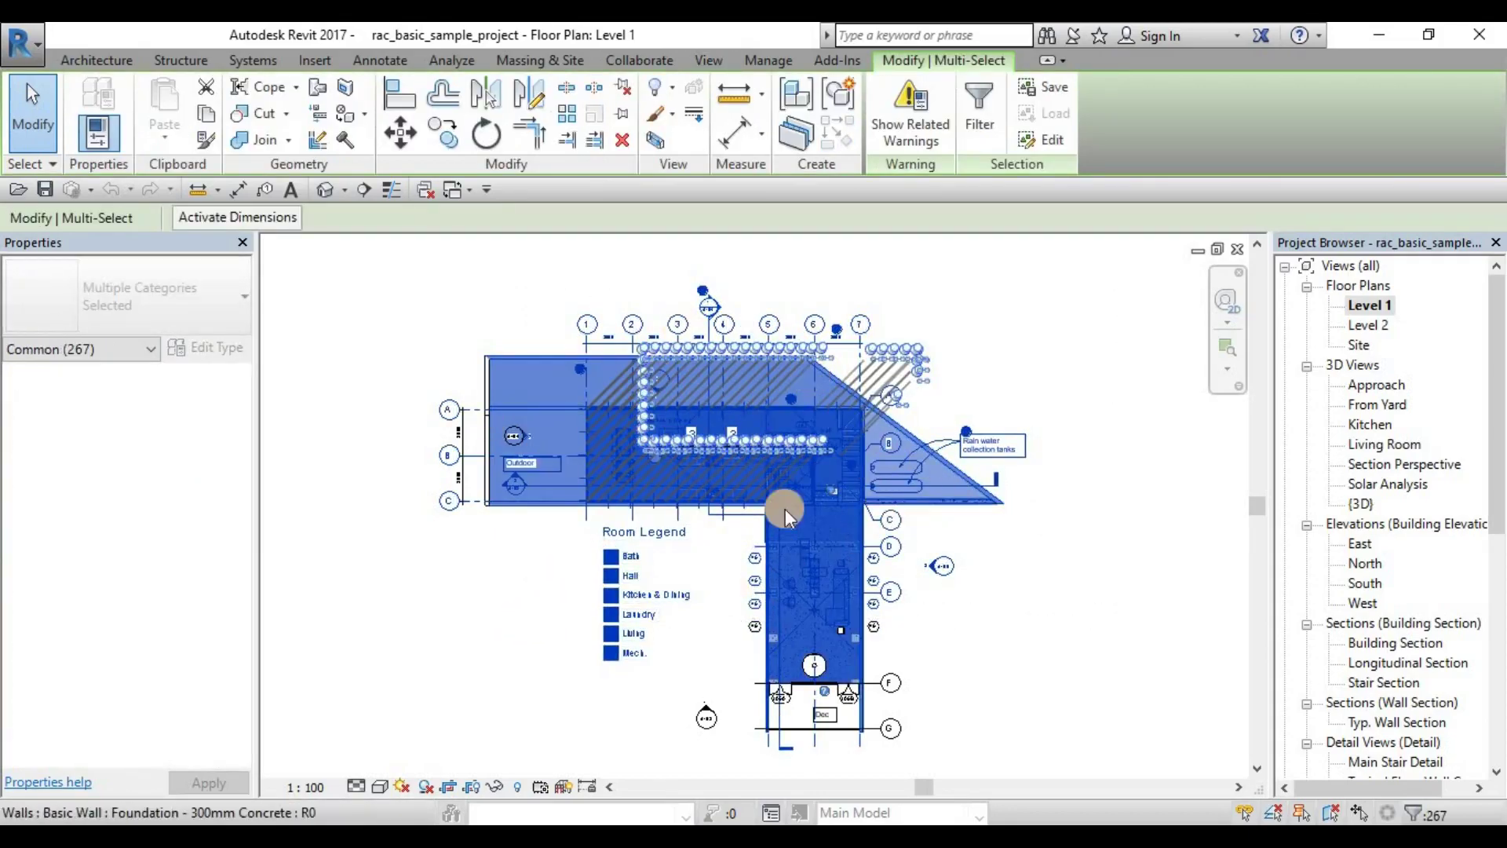
- Look through the list of element categories contained in the current multiple selection's properties
left_click(60, 352)
left_click(97, 350)
scroll(102, 586, "down", 3)
scroll(71, 562, "up", 3)
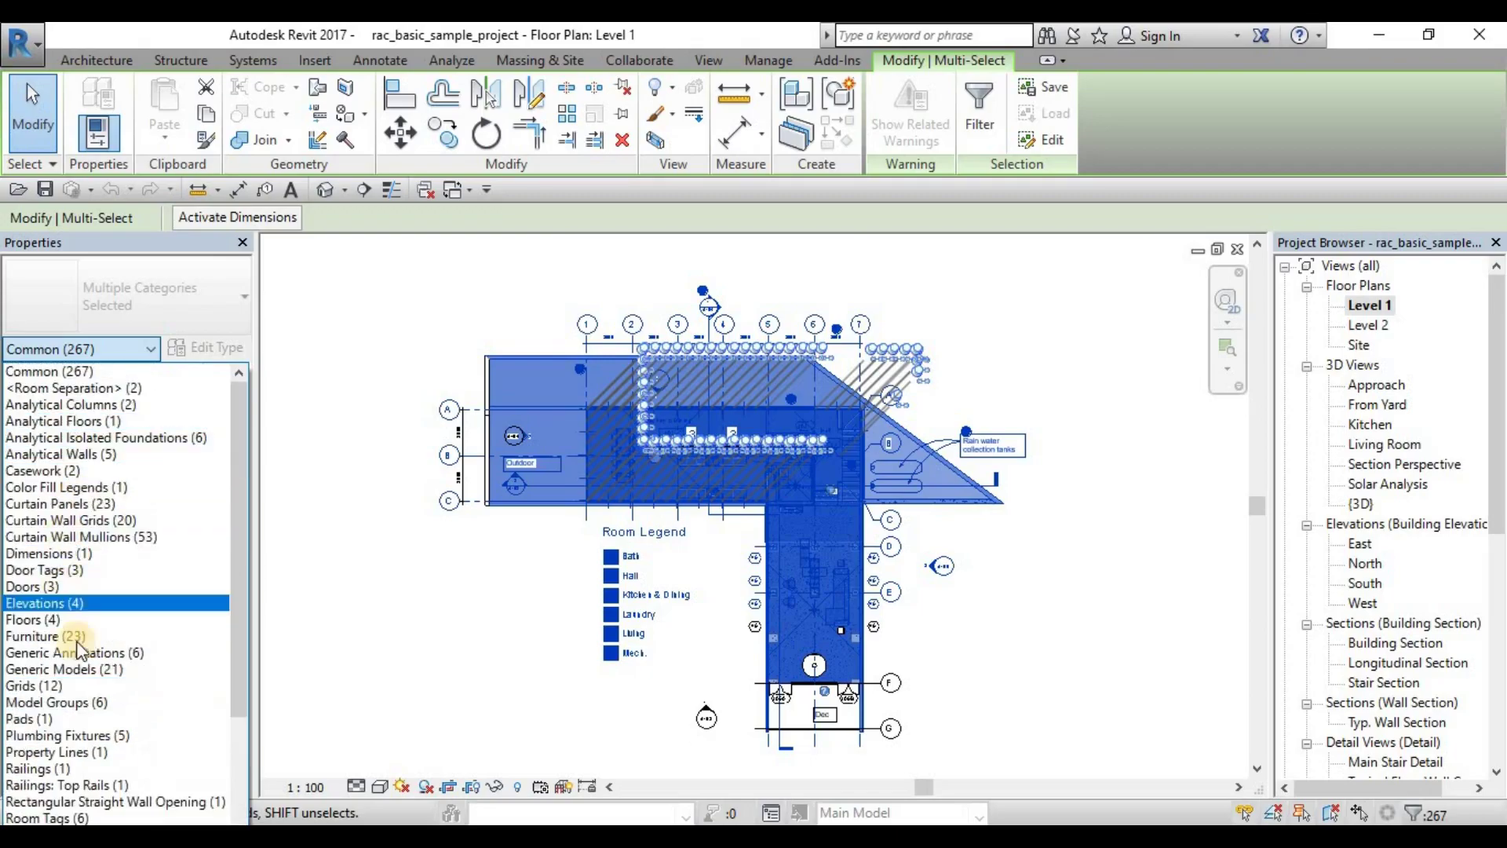
left_click(122, 352)
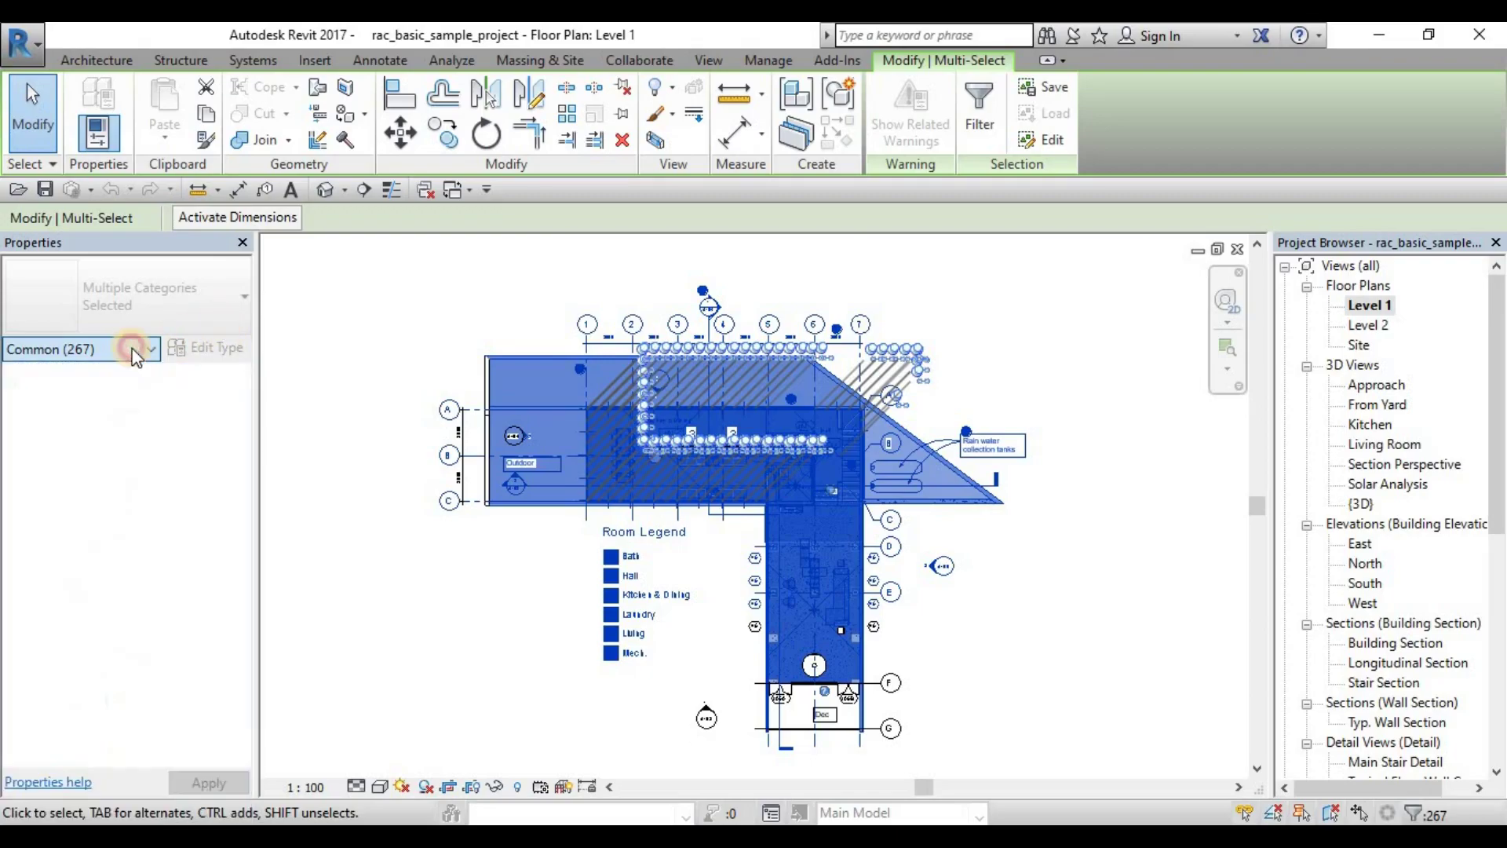
- Open the Filter for the current selection and review its whole list of element categories
left_click(977, 102)
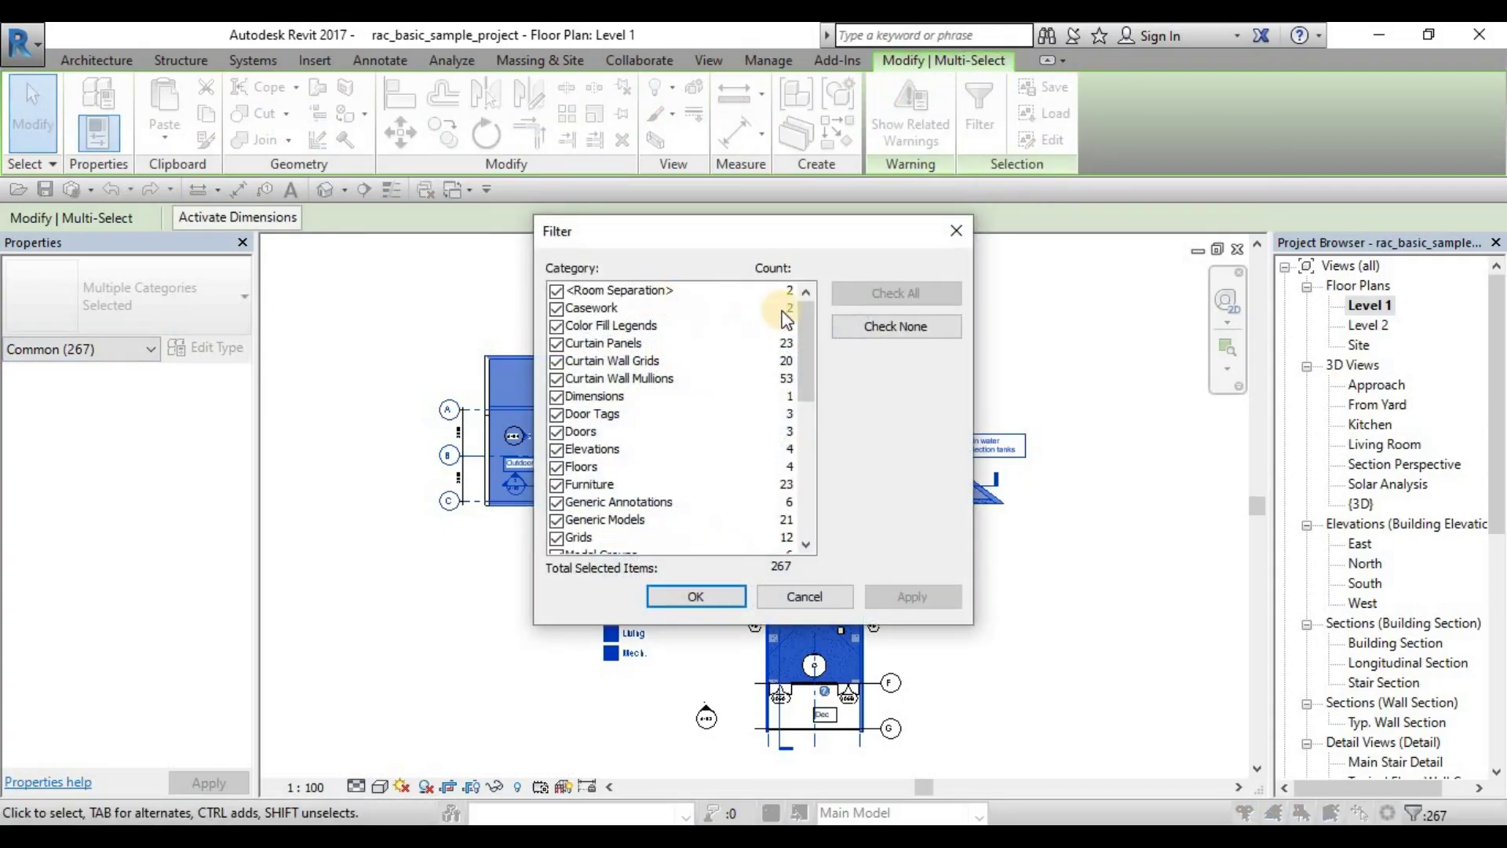
left_click(807, 483)
mouse_move(807, 484)
left_mouse_down()
mouse_move(812, 276)
mouse_move(799, 494)
left_mouse_up()
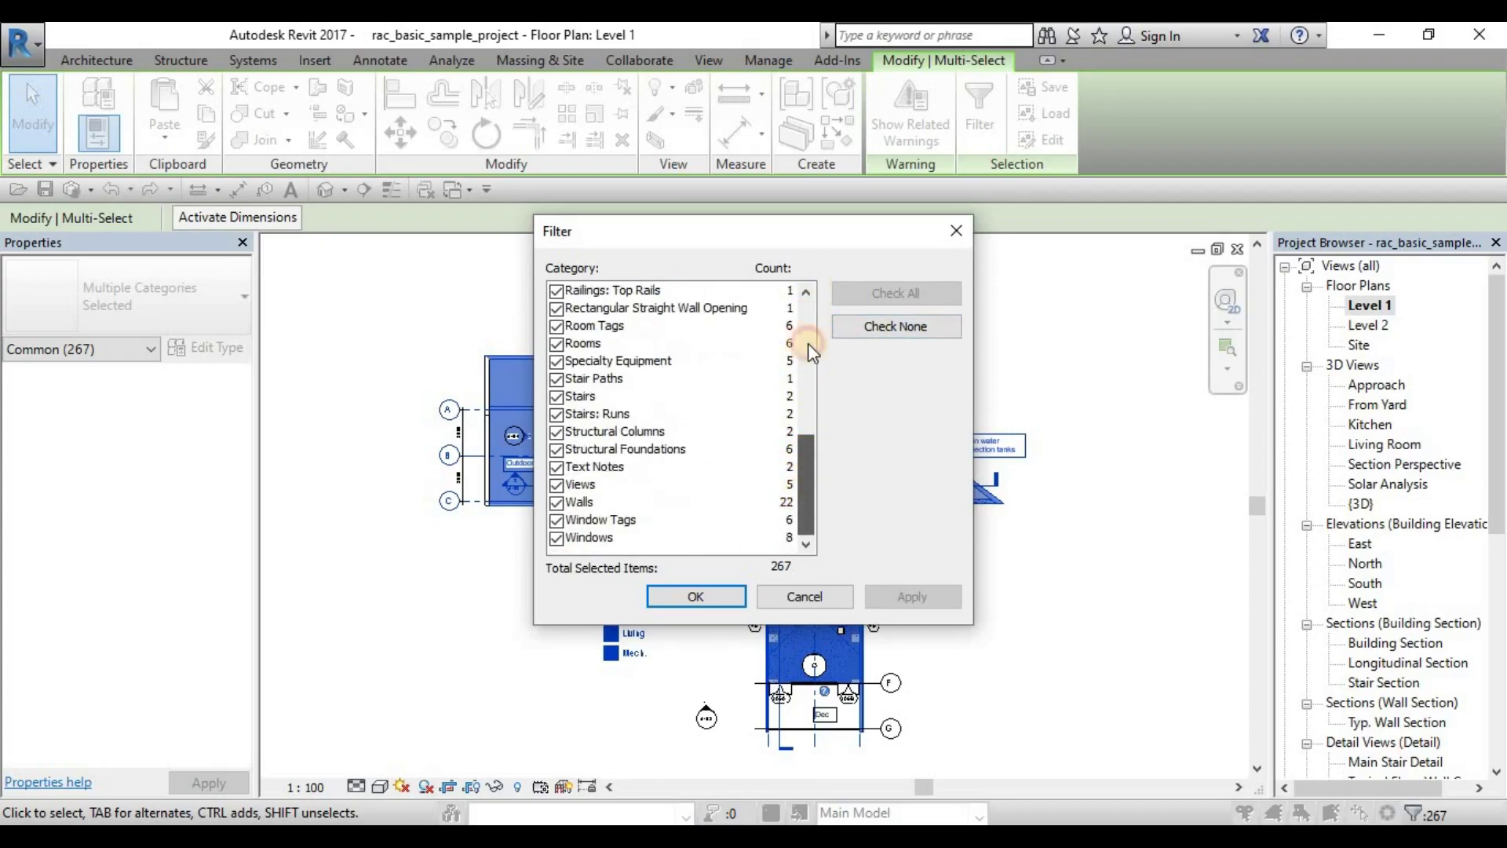
left_click(806, 328)
left_click(810, 468)
left_click_drag(813, 473, 816, 440)
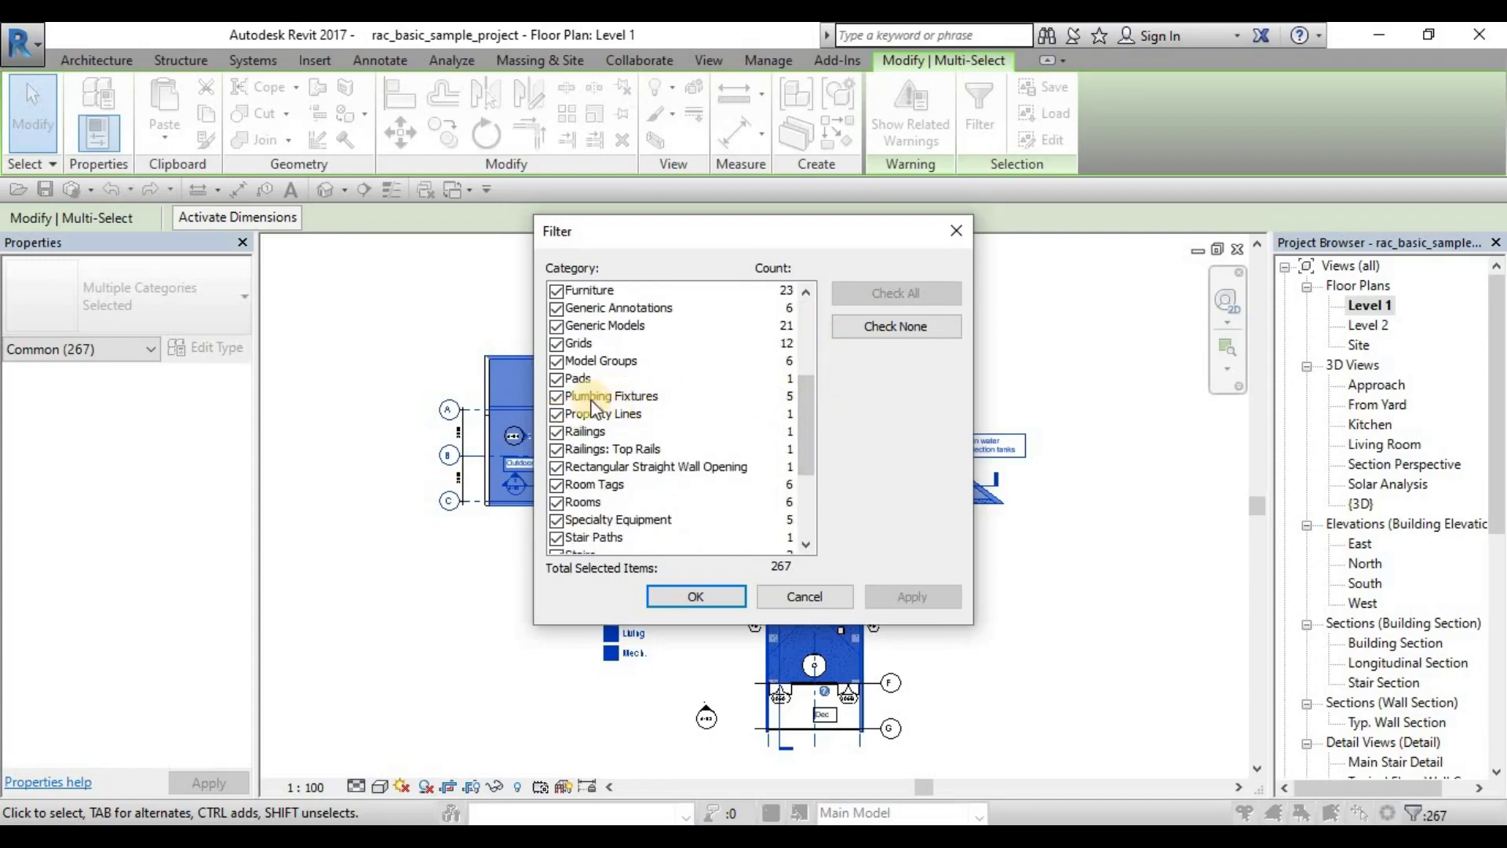
scroll(582, 458, "up", 2)
- Filter the selection down to the Floors category only, leaving every other category unchecked
left_click(604, 381)
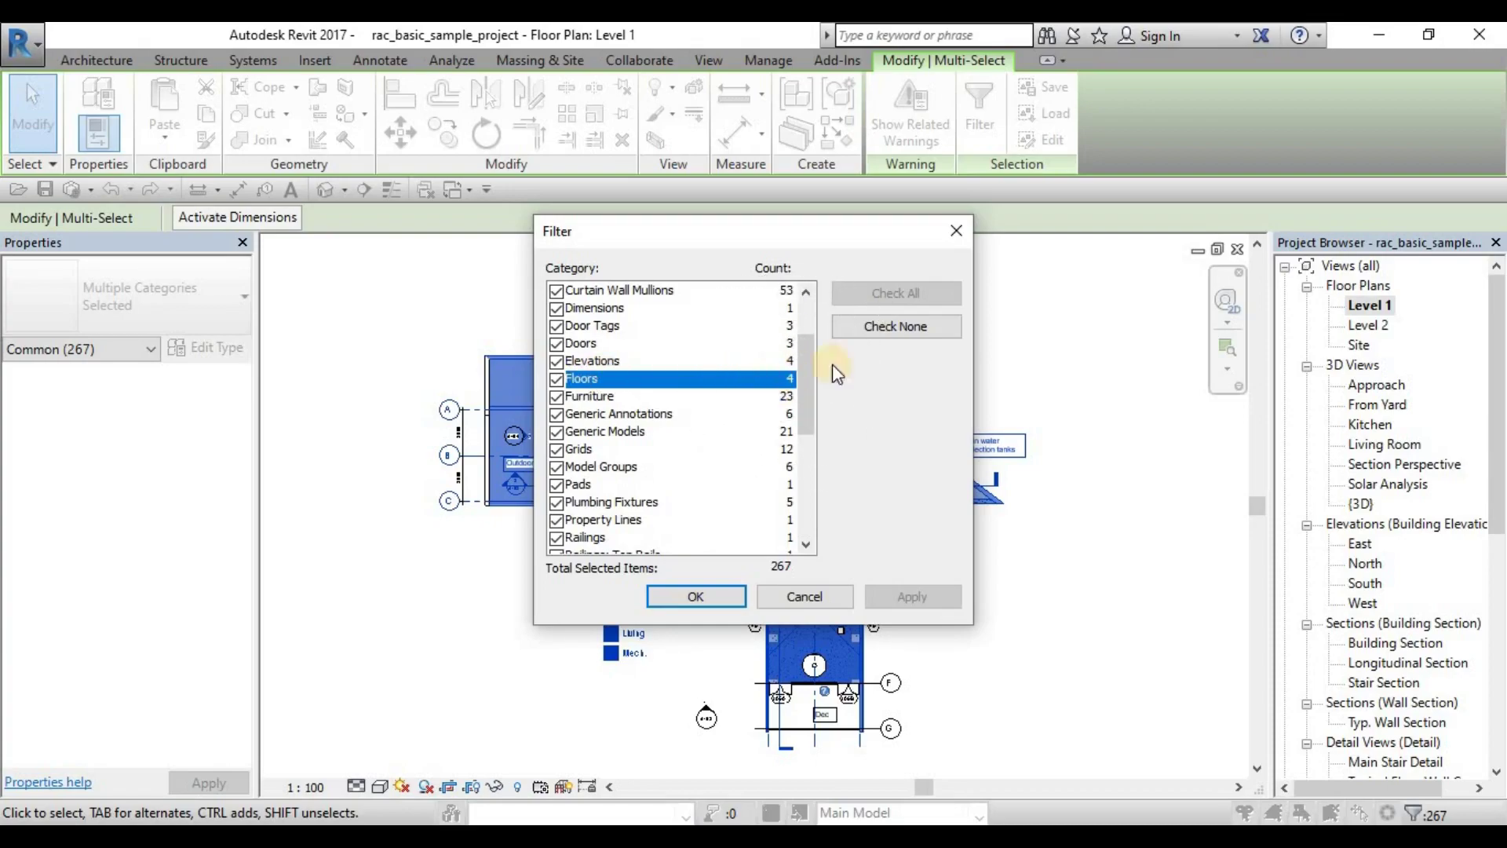
left_click(890, 325)
left_click(555, 380)
left_click(909, 598)
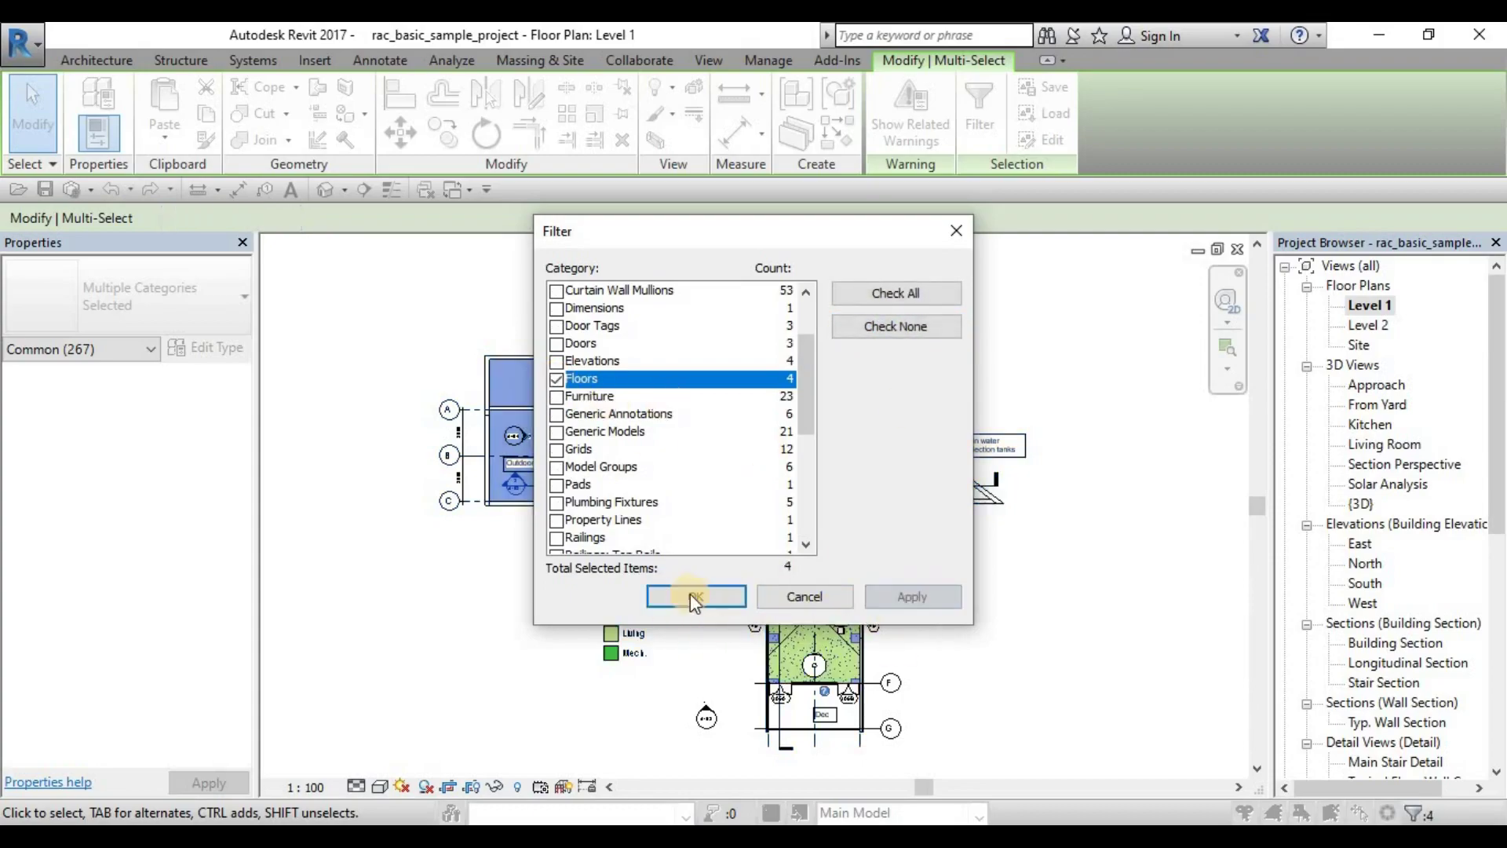
left_click(683, 594)
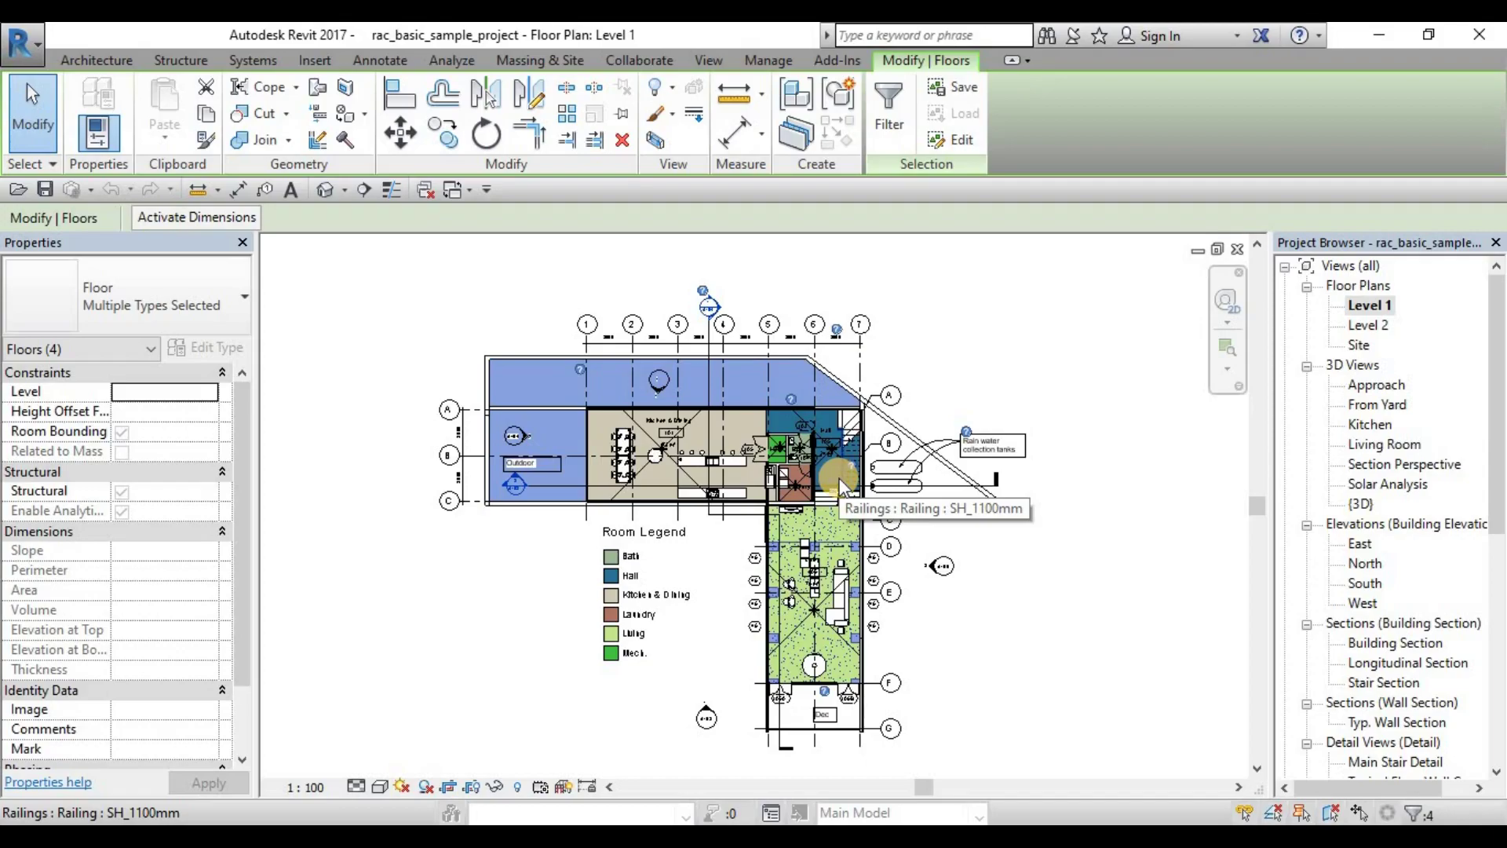
- Clear the floor selection and open the default {3D} view of the house
left_click(1084, 577)
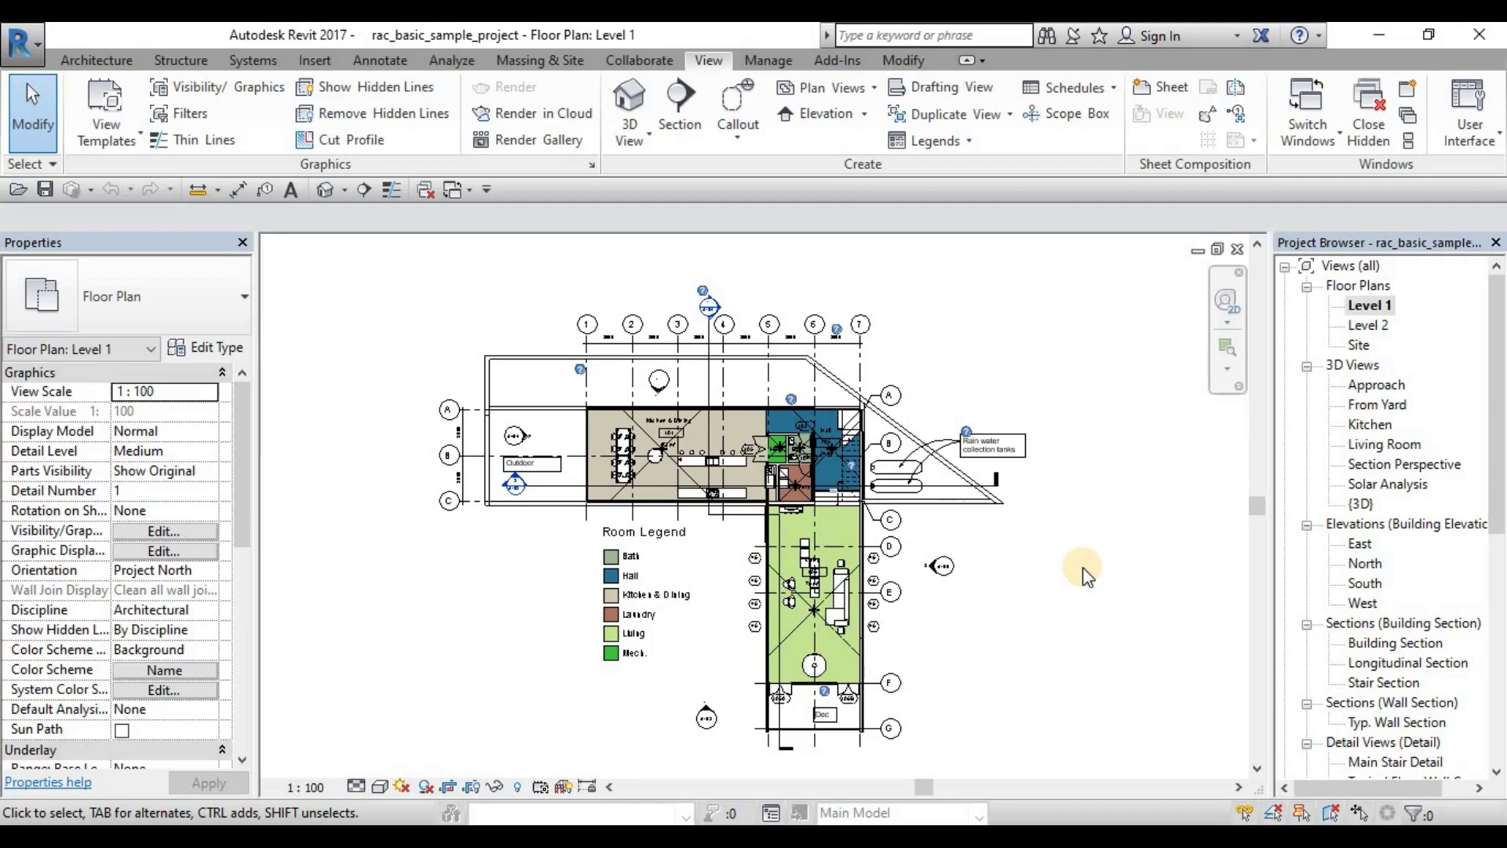
key("3")
key("d")
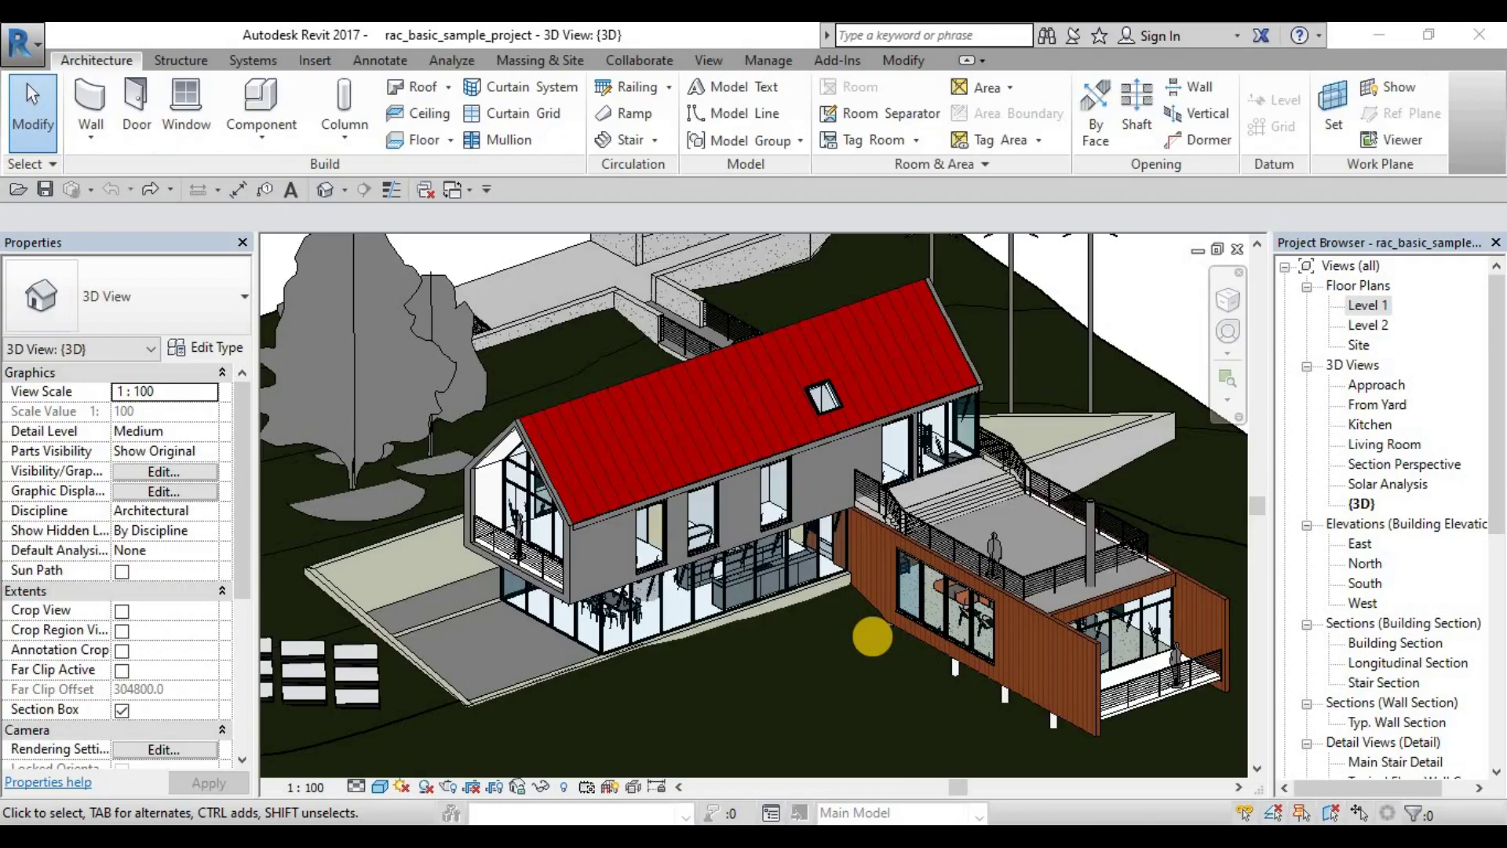